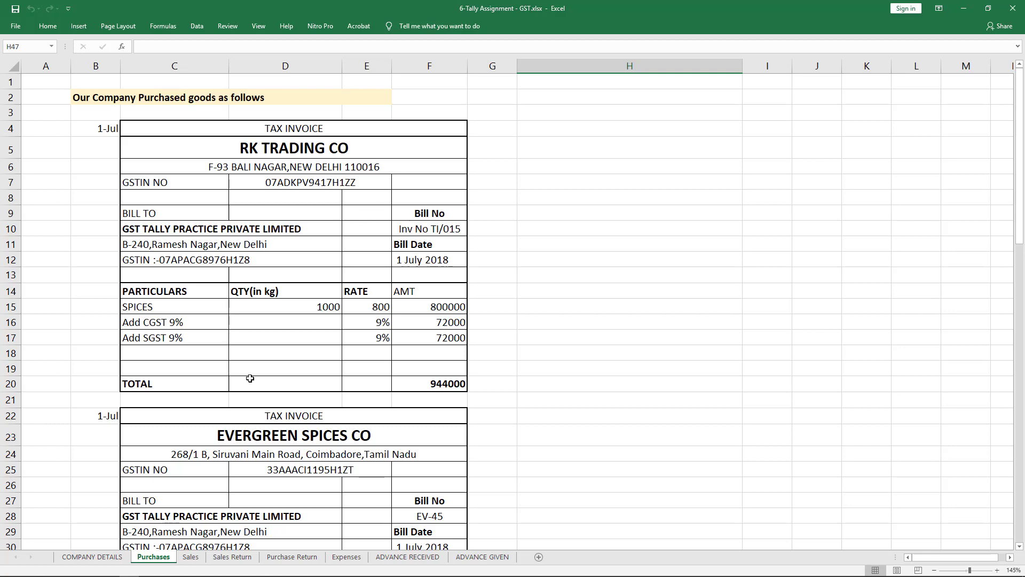
# Open the Sales sheet and examine the invoice numbers, parties, addresses and items of the tax invoices and bills of supply
pyautogui.click(194, 557)
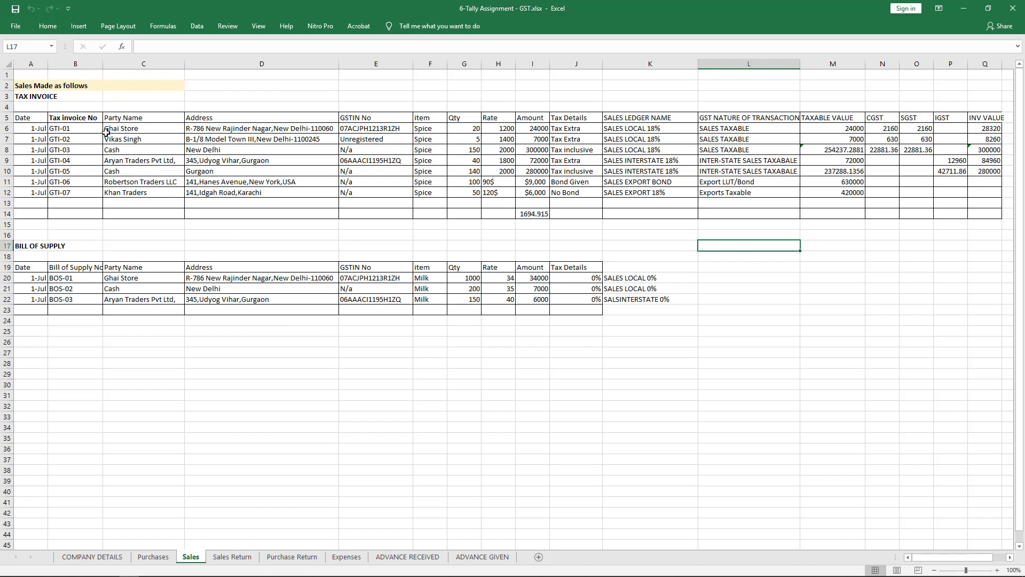
pyautogui.moveTo(32, 127); pyautogui.dragTo(142, 131)
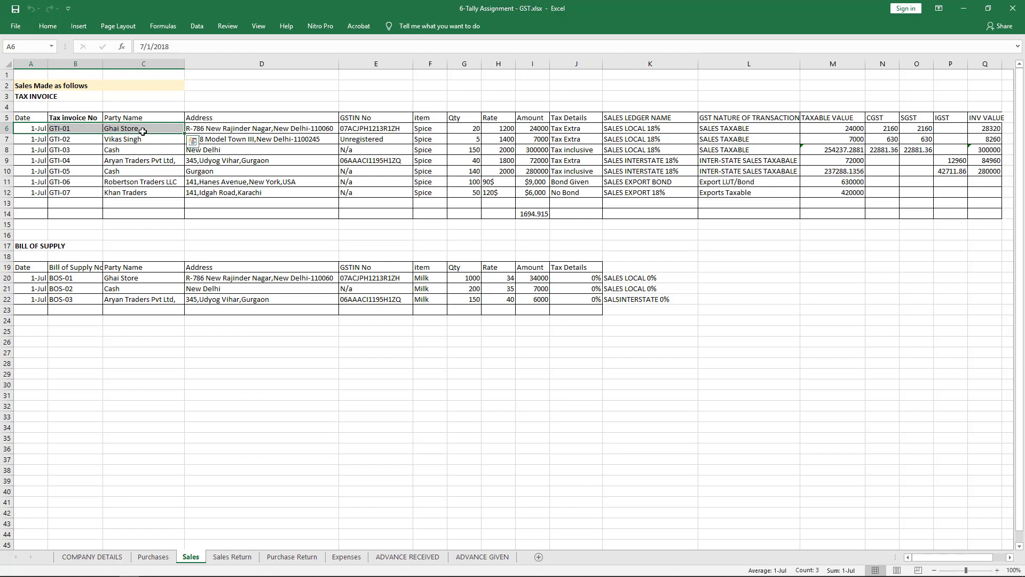
pyautogui.click(233, 130)
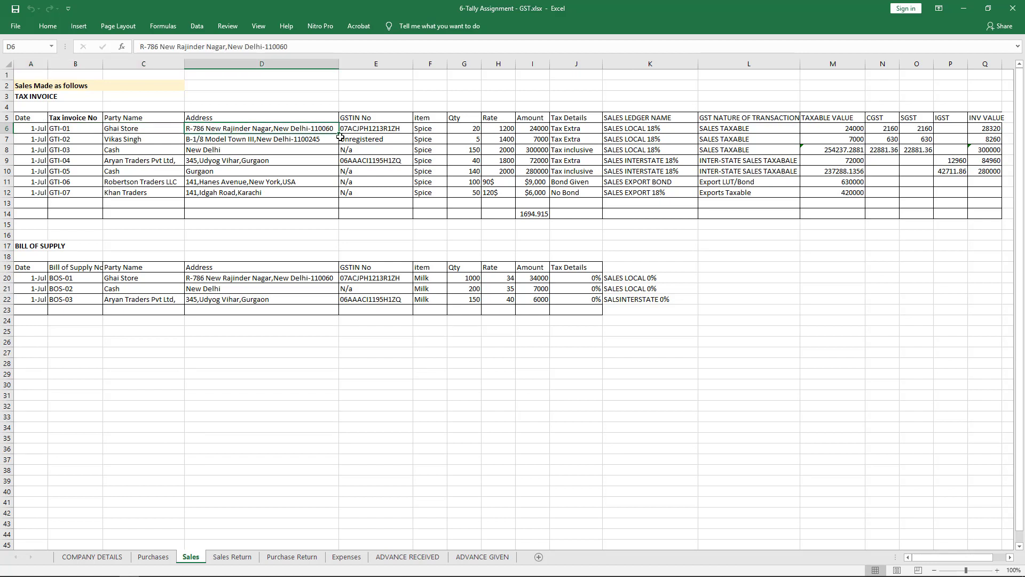
pyautogui.click(372, 128)
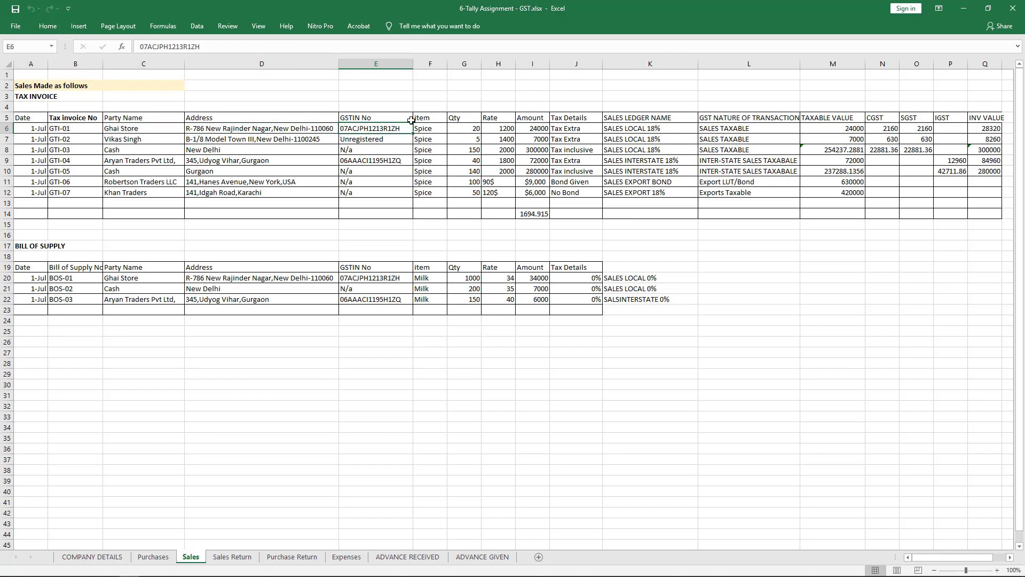
pyautogui.moveTo(422, 129); pyautogui.dragTo(419, 191)
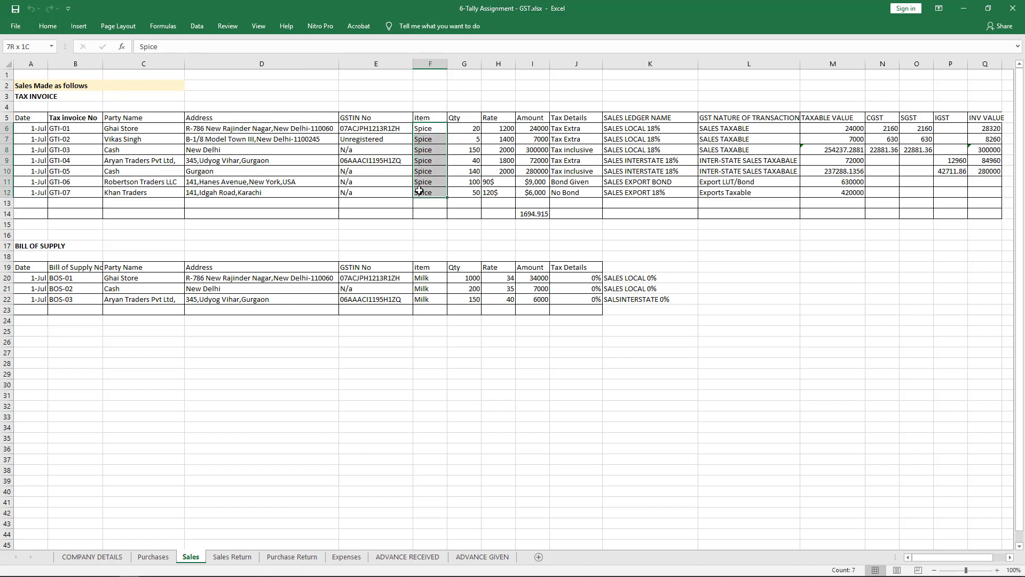
pyautogui.moveTo(421, 278); pyautogui.dragTo(423, 300)
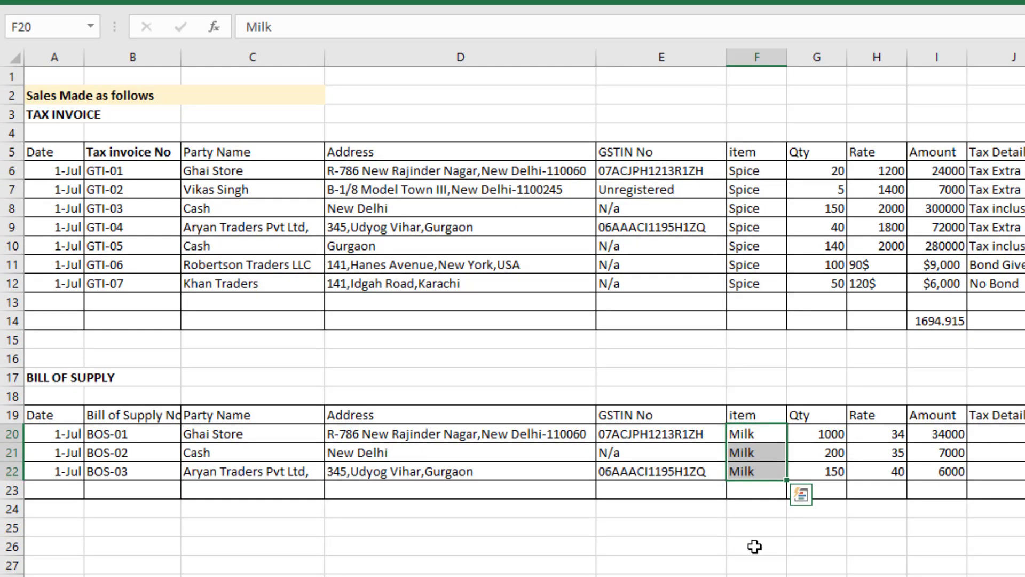
pyautogui.click(52, 176)
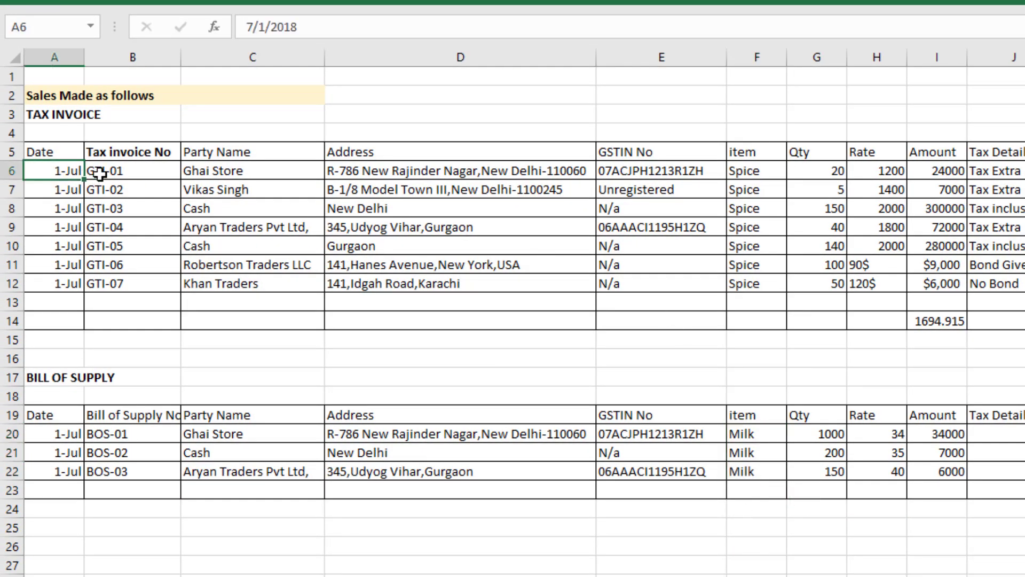
pyautogui.moveTo(99, 172); pyautogui.dragTo(108, 172)
pyautogui.click(267, 172)
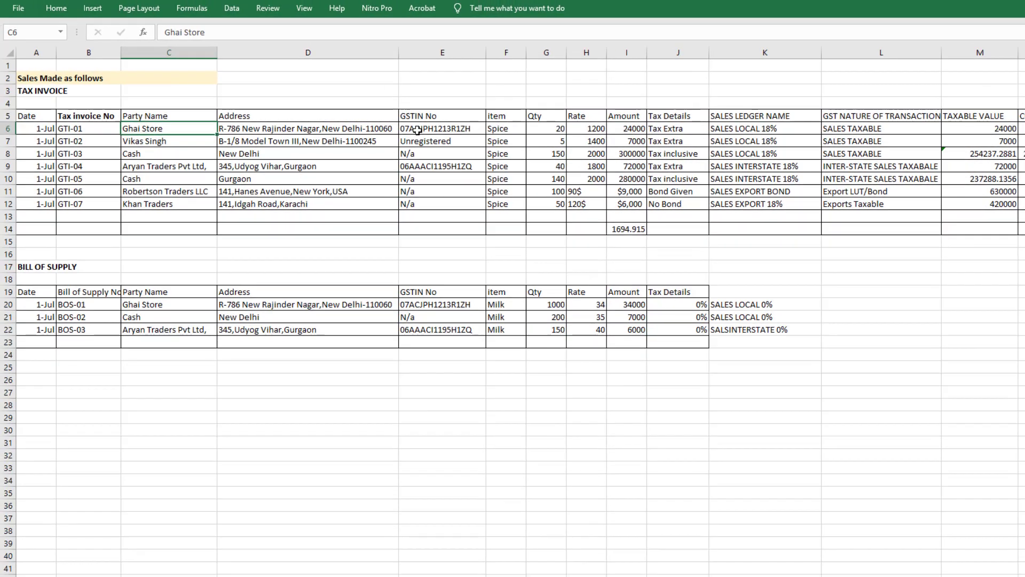
# Examine the customers' GSTIN entries and the export invoices' dollar rates and GST nature of transaction
pyautogui.click(417, 130)
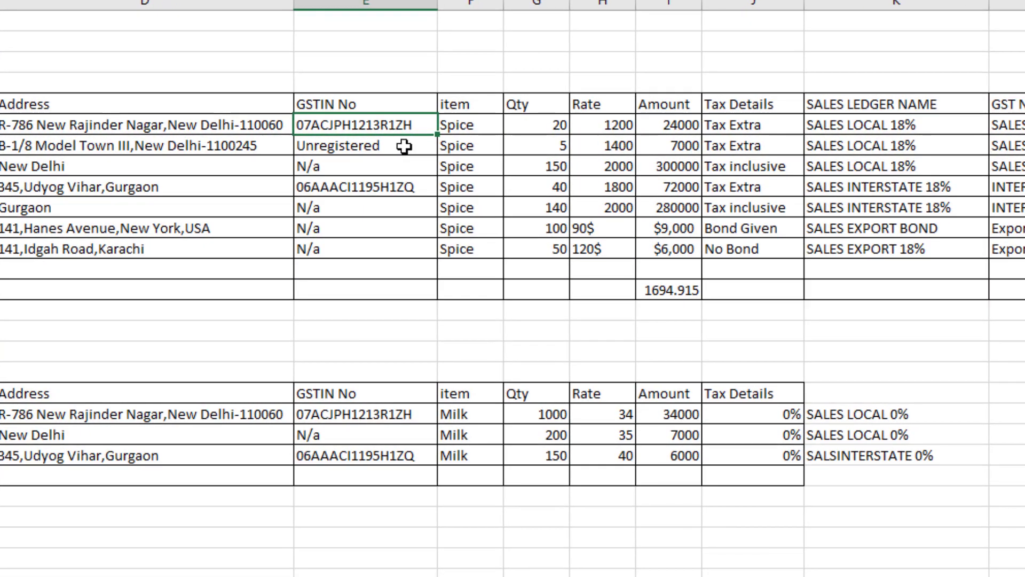
pyautogui.click(372, 168)
pyautogui.click(362, 202)
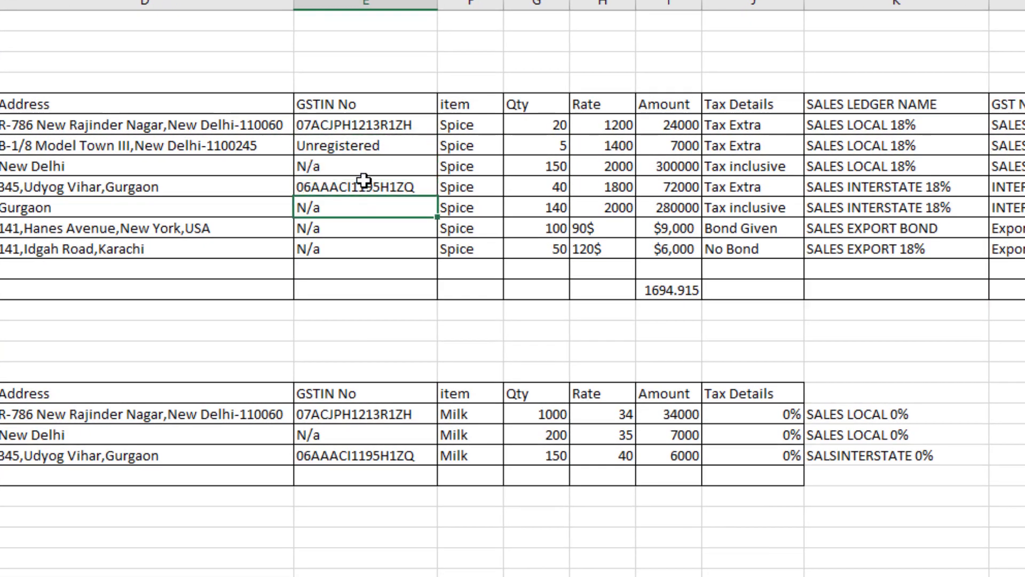
pyautogui.click(364, 165)
pyautogui.click(343, 206)
pyautogui.click(370, 145)
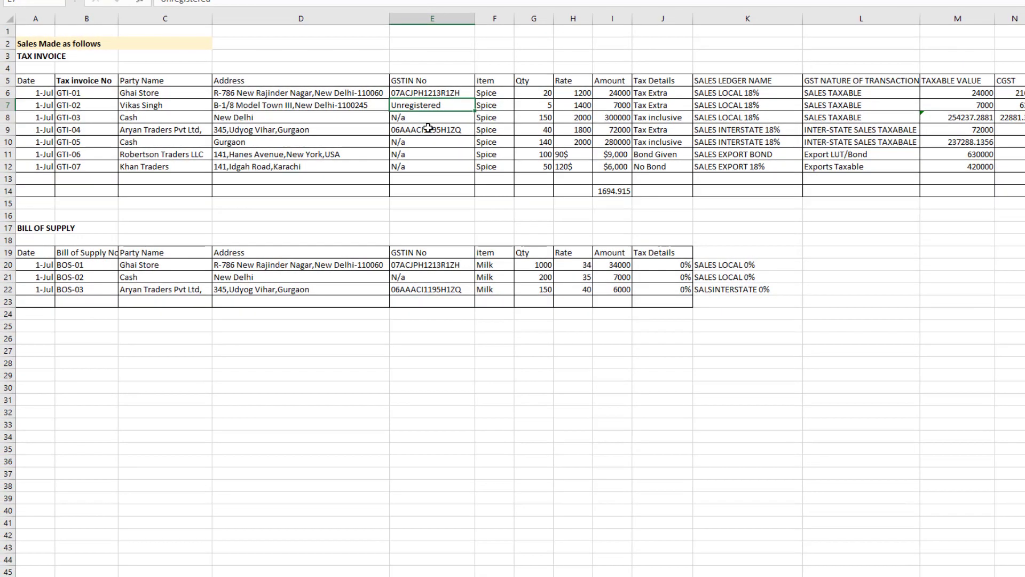
pyautogui.click(425, 133)
pyautogui.click(432, 92)
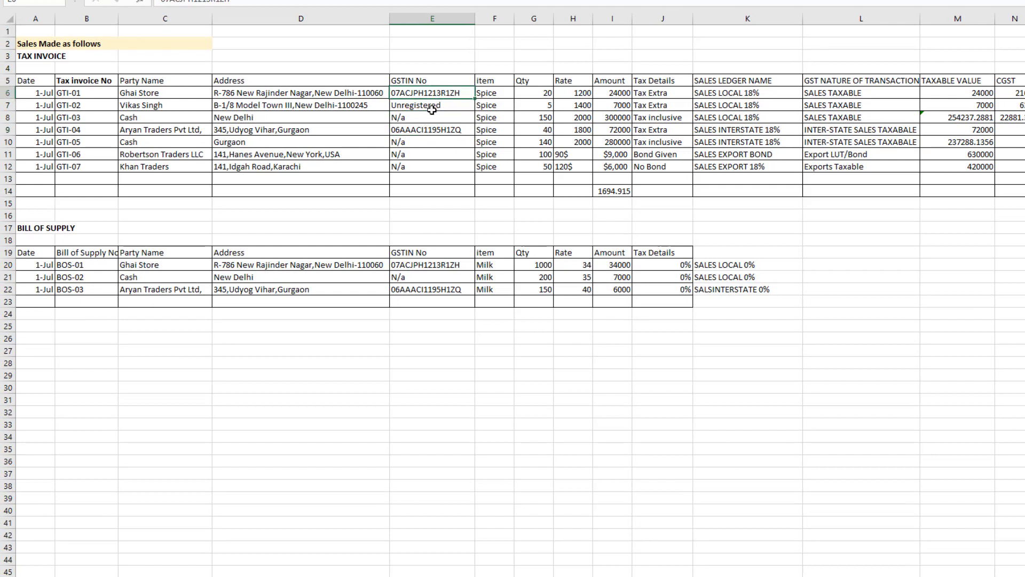
pyautogui.click(431, 127)
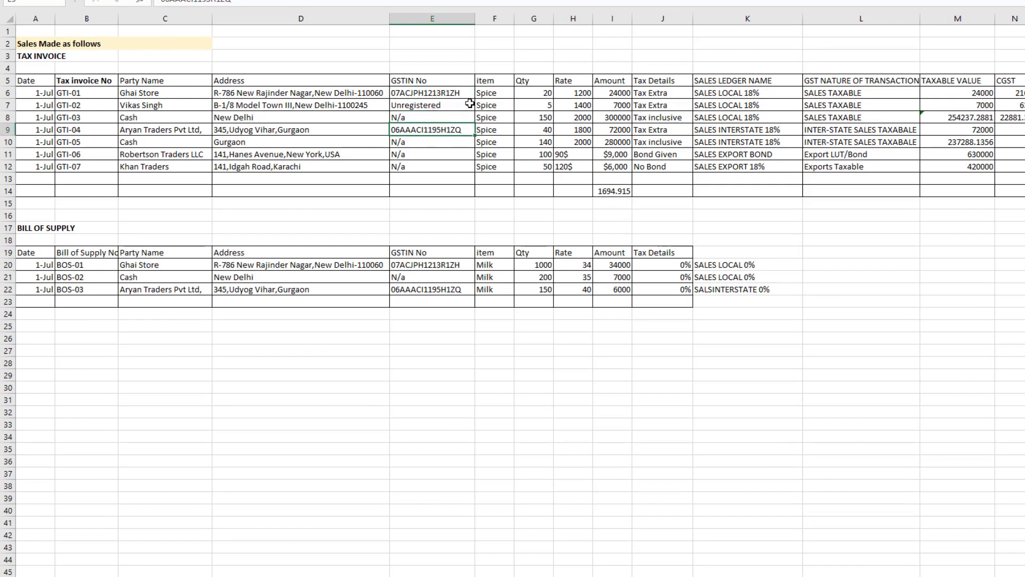
pyautogui.click(490, 158)
pyautogui.click(561, 151)
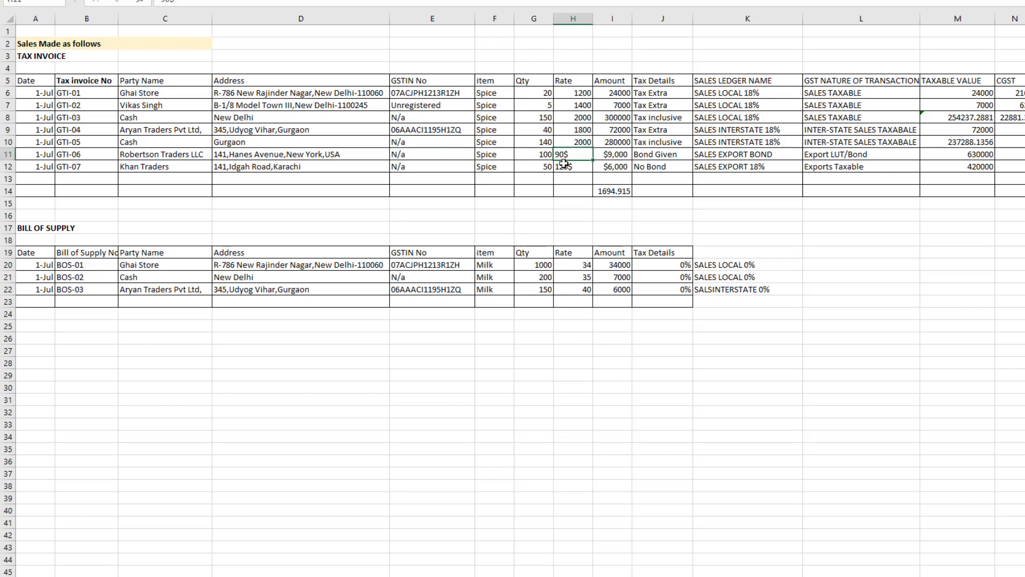
pyautogui.click(565, 167)
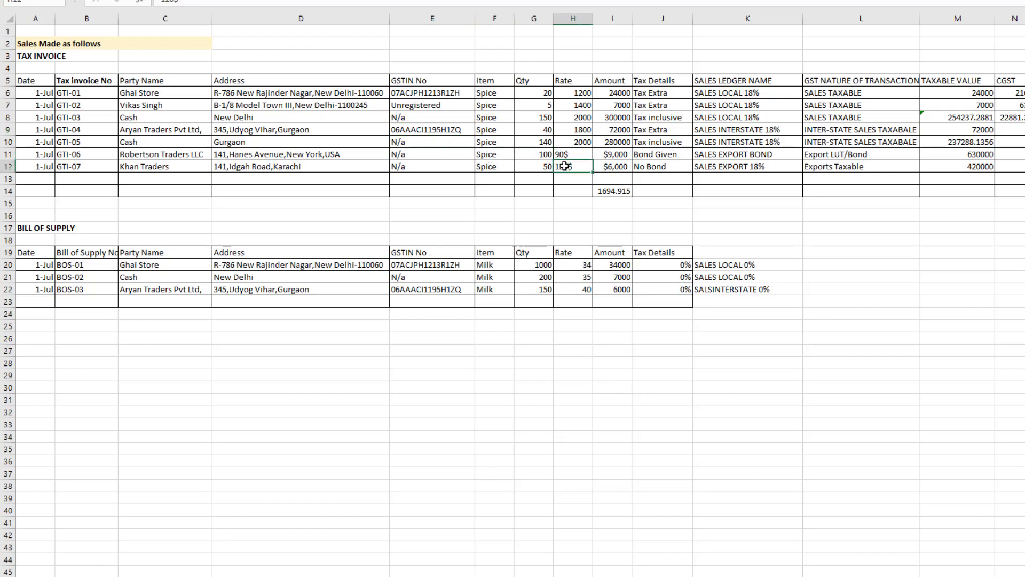
pyautogui.click(828, 157)
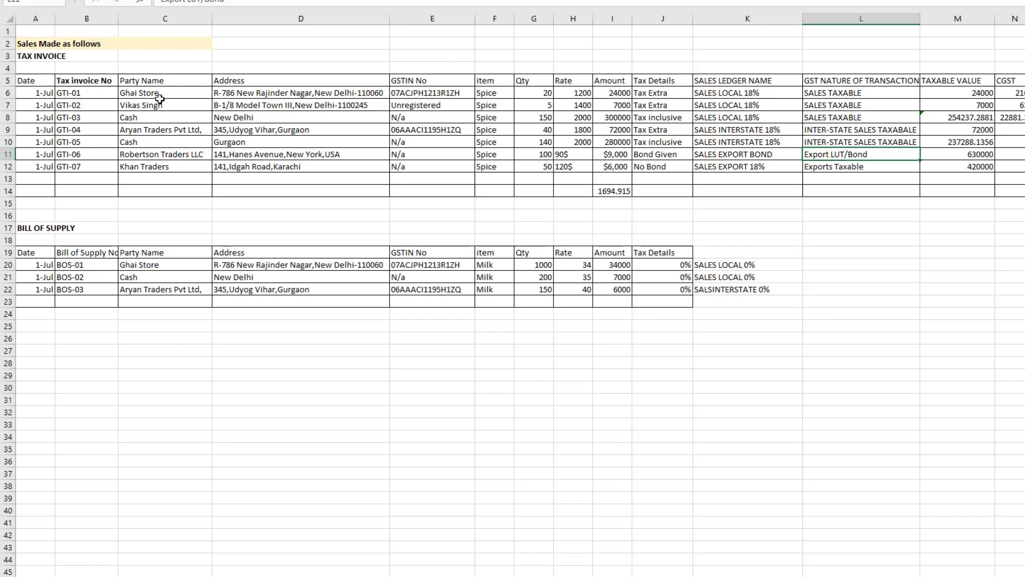
pyautogui.hotkey('alt', 'Tab')
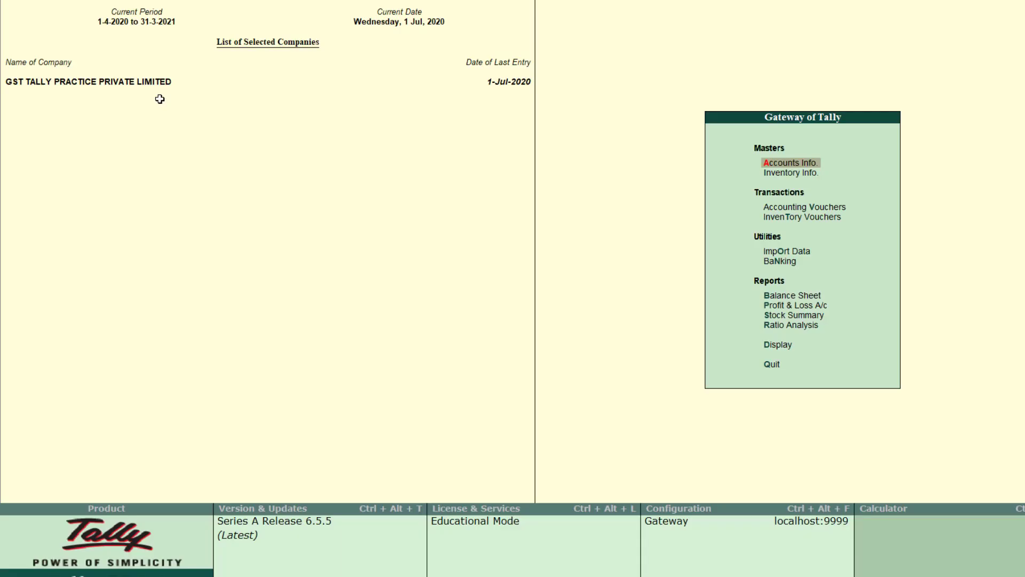
pyautogui.press('a')
pyautogui.press('l')
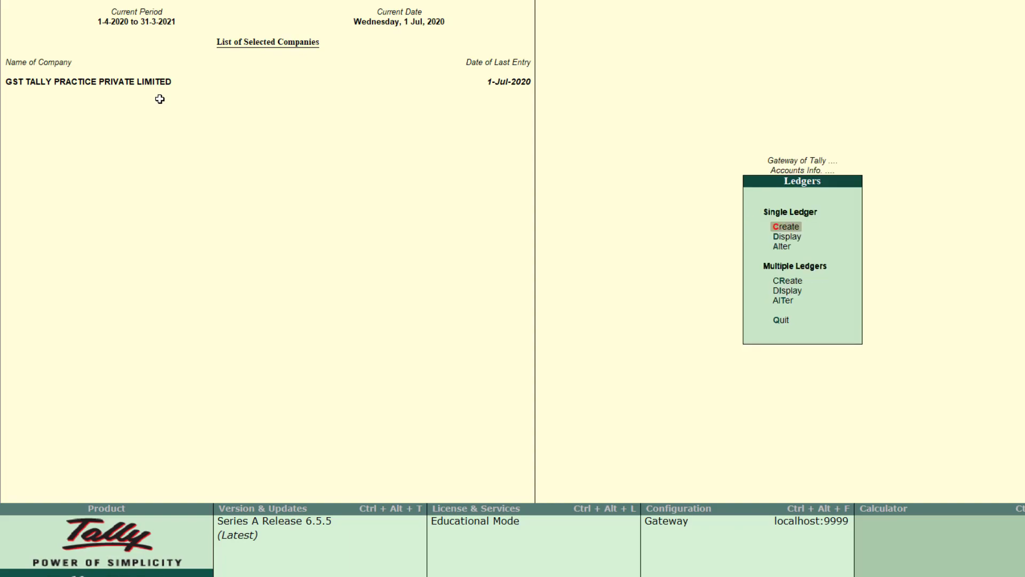
pyautogui.press('Return')
pyautogui.write('S')
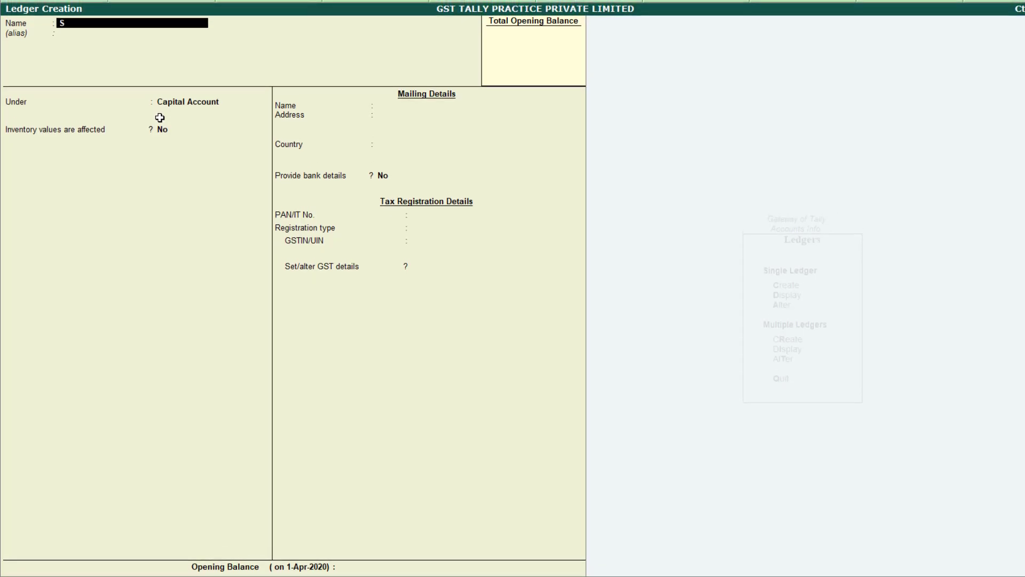
pyautogui.press('BackSpace')
pyautogui.write('Local Sales @18%')
pyautogui.press('Return')
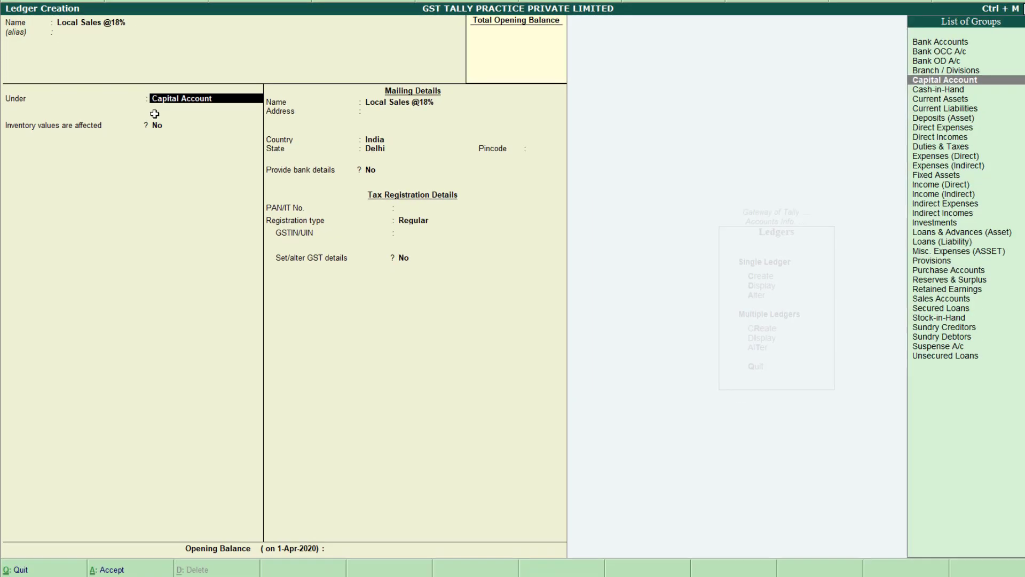
# Place the ledger under Sales Accounts with inventory values affected, ledger type Not Applicable, and enable setting its GST details
pyautogui.write('S')
pyautogui.press('Return')
pyautogui.press('Return')
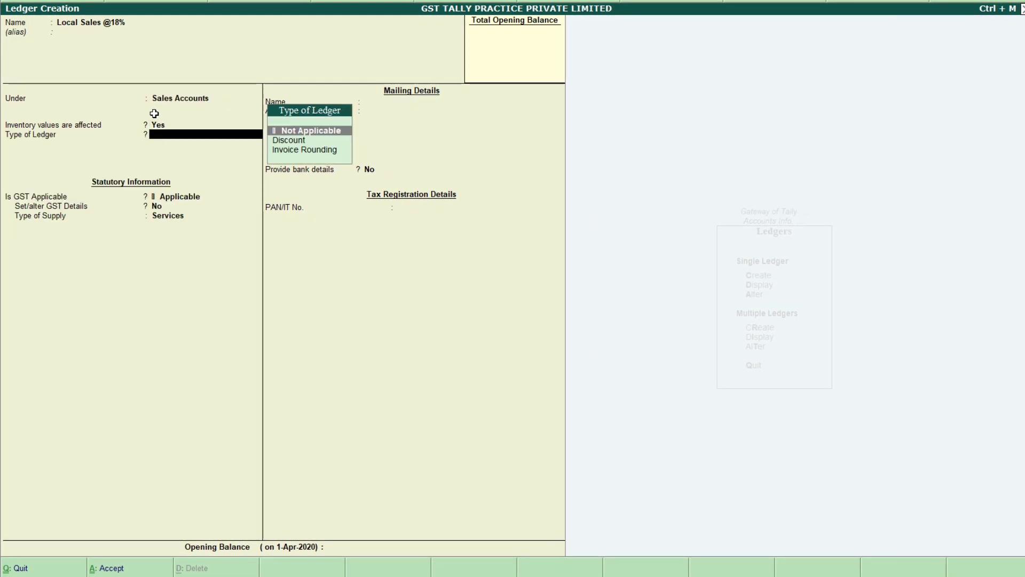
pyautogui.press('Return')
pyautogui.press('Return')
pyautogui.write('ye')
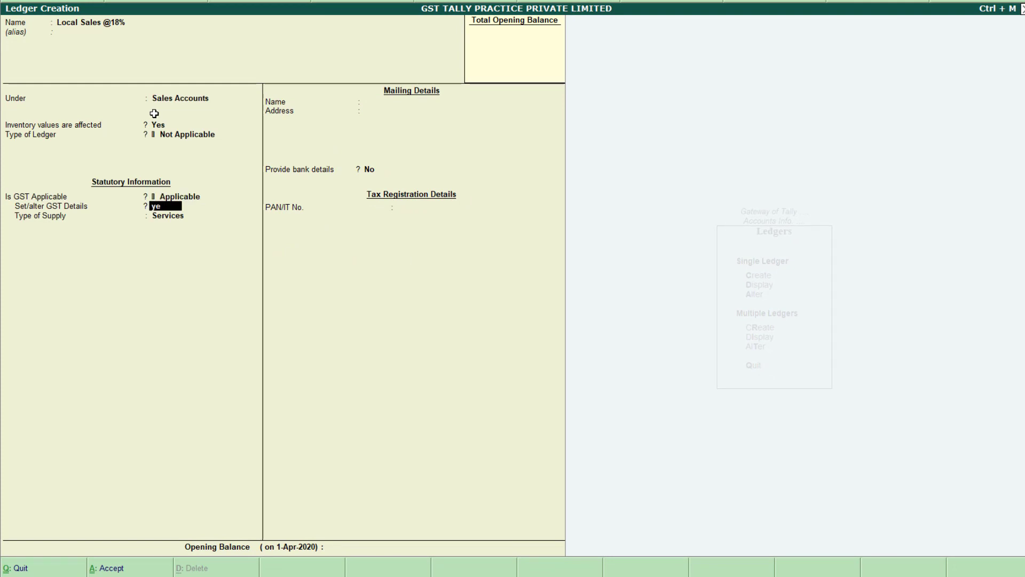
pyautogui.press('Return')
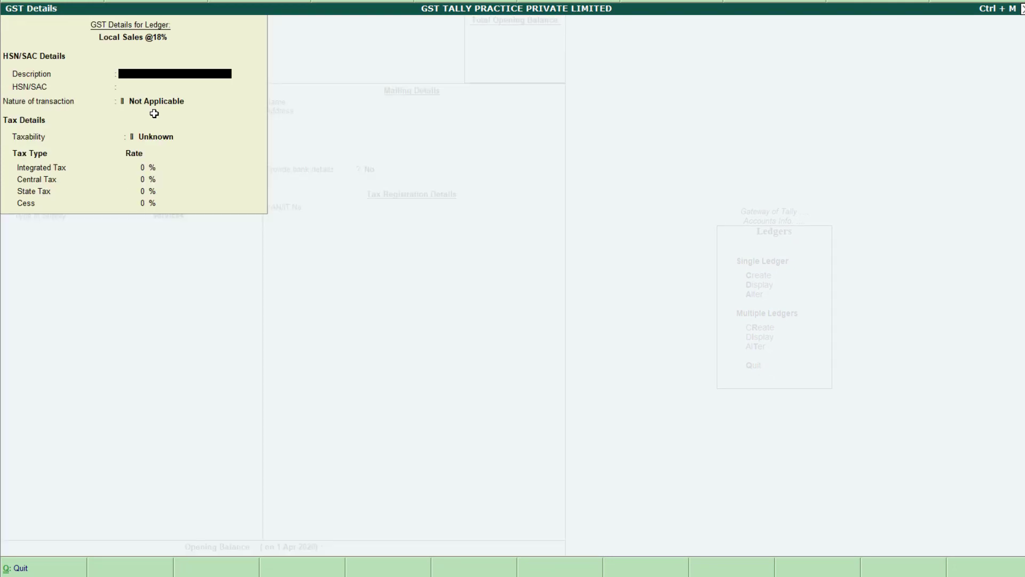
# Enter the GST description Sales Local @ 18^ and set the nature of transaction to Sales Taxable
pyautogui.write('Sales Local @')
pyautogui.press('Return')
pyautogui.press('Return')
pyautogui.write('Sa')
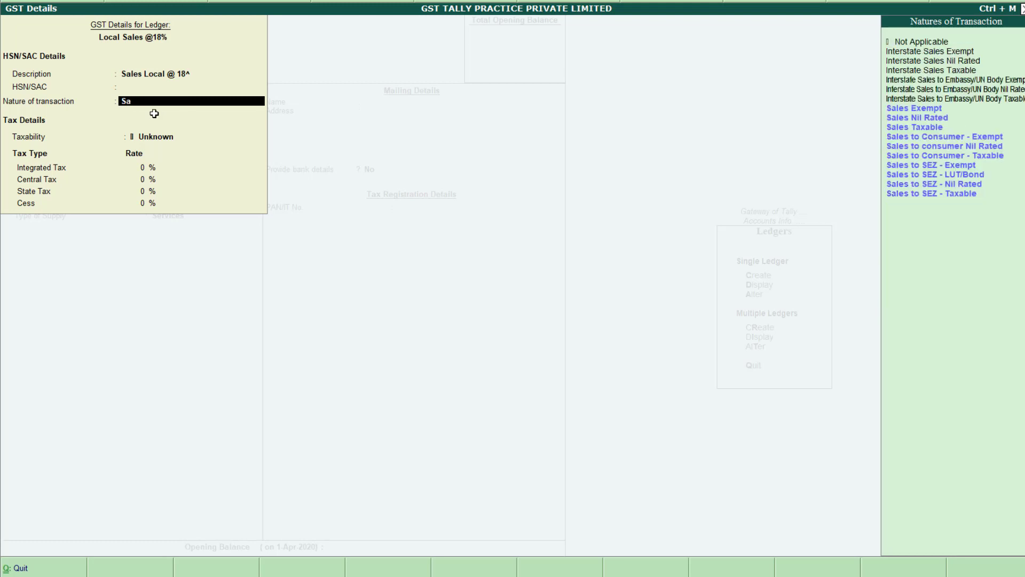
pyautogui.press('Down')
pyautogui.press('Down')
pyautogui.press('Return')
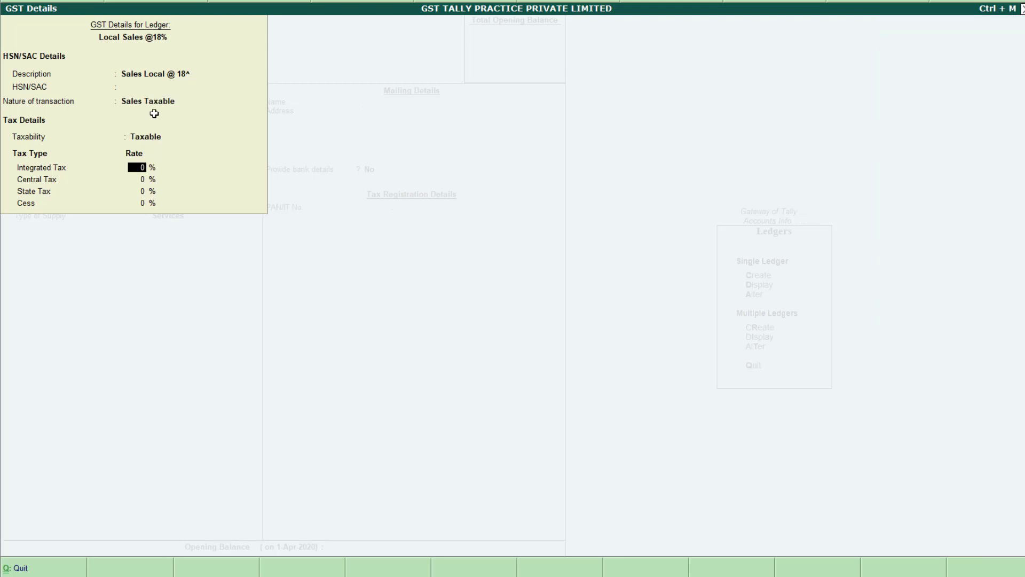
# Set the integrated tax rate to 18%, keep the supply type as Services and save the local sales ledger
pyautogui.write('18')
pyautogui.press('Return')
pyautogui.press('Return')
pyautogui.press('Return')
pyautogui.press('Return')
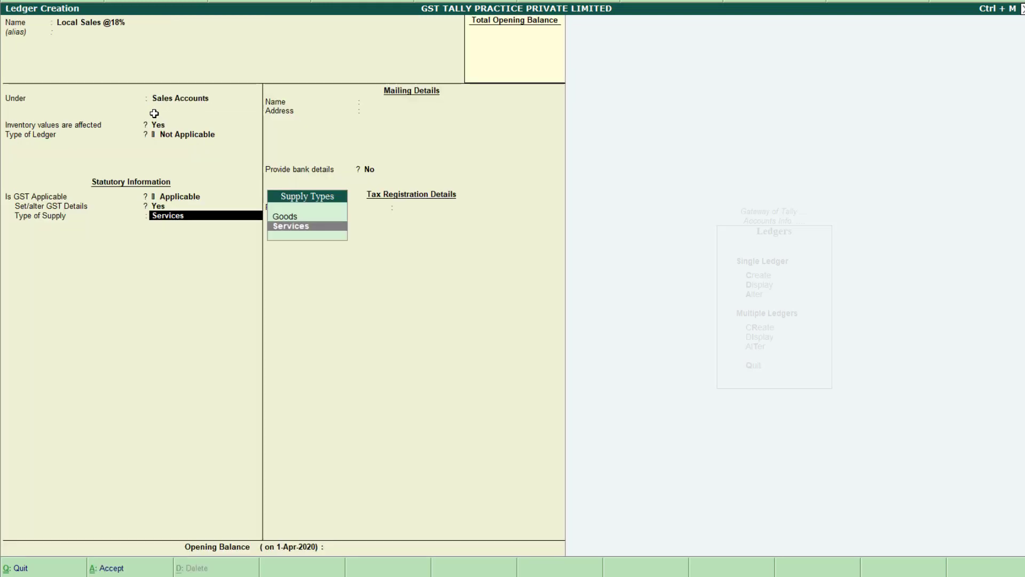
pyautogui.press('Return')
pyautogui.press('Return')
pyautogui.press('Return')
# Name the next ledger Inter-State Sales @ 18% and keep it under Sales Accounts with inventory values affected
pyautogui.write('I')
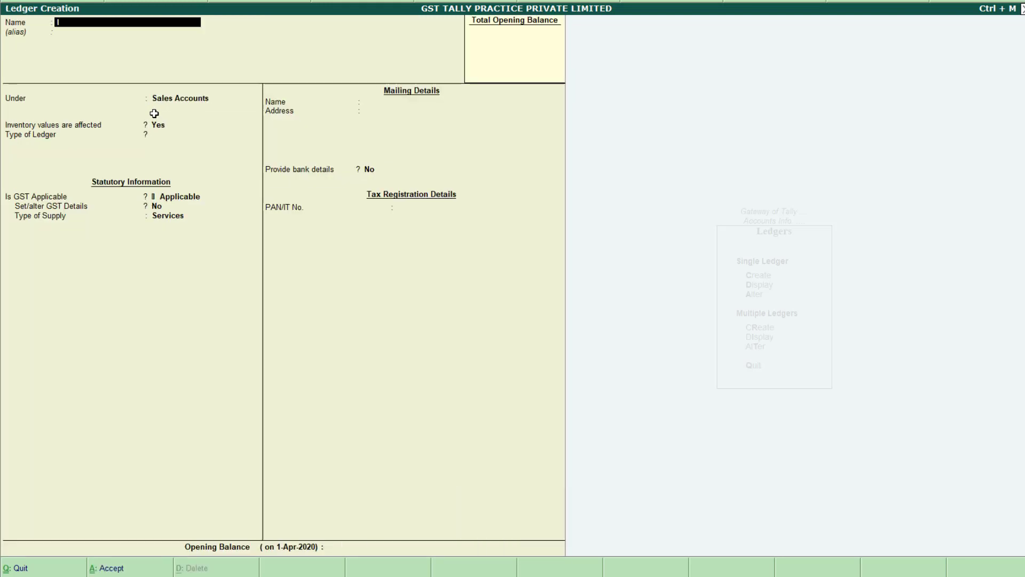
pyautogui.write('nter-State Sales')
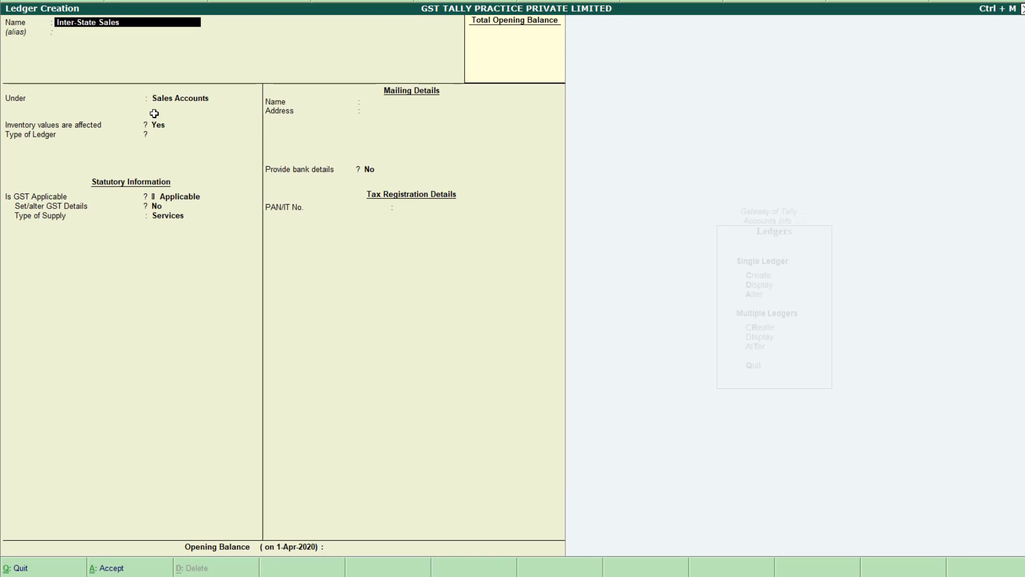
pyautogui.write(' @ 18%')
pyautogui.press('Return')
pyautogui.press('Return')
pyautogui.press('Return')
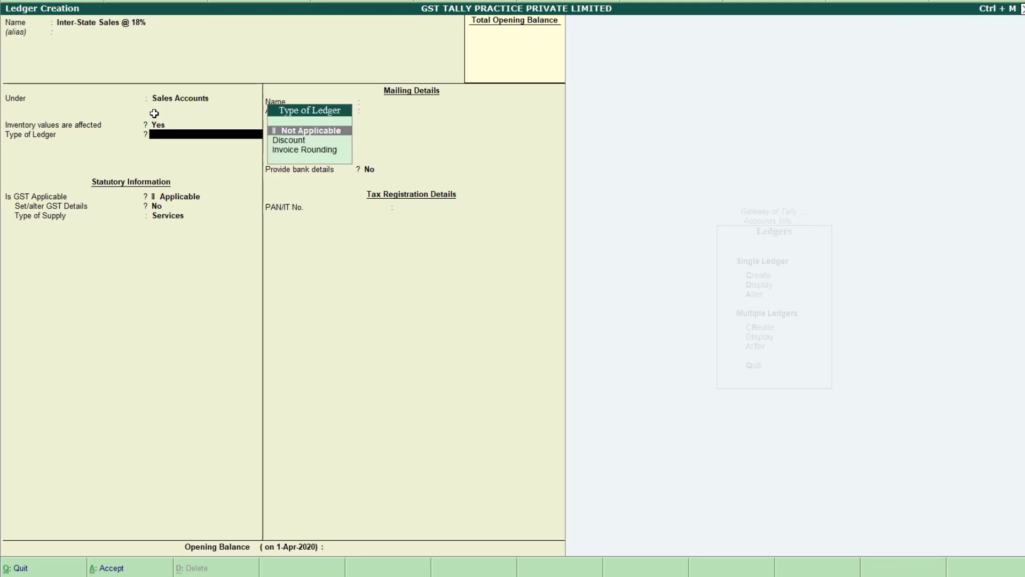
# Set the inter-state ledger's type to Not Applicable, keep GST applicable and enable setting its GST details
pyautogui.press('Return')
pyautogui.press('Return')
pyautogui.write('yes')
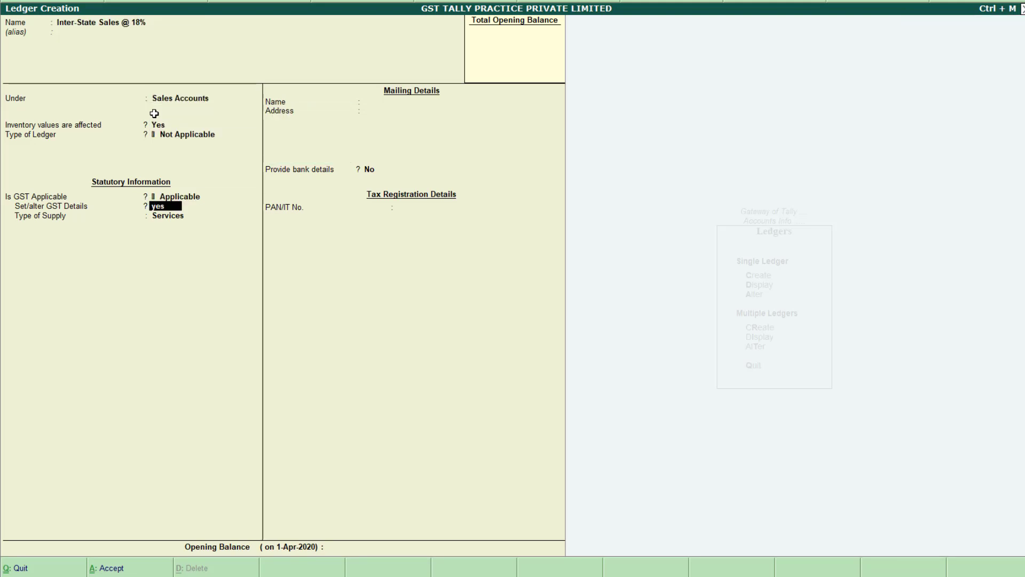
pyautogui.press('Return')
# Enter the GST description Inter-State Sales @ 18% and set the nature of transaction to Interstate Sales Taxable
pyautogui.write('Int')
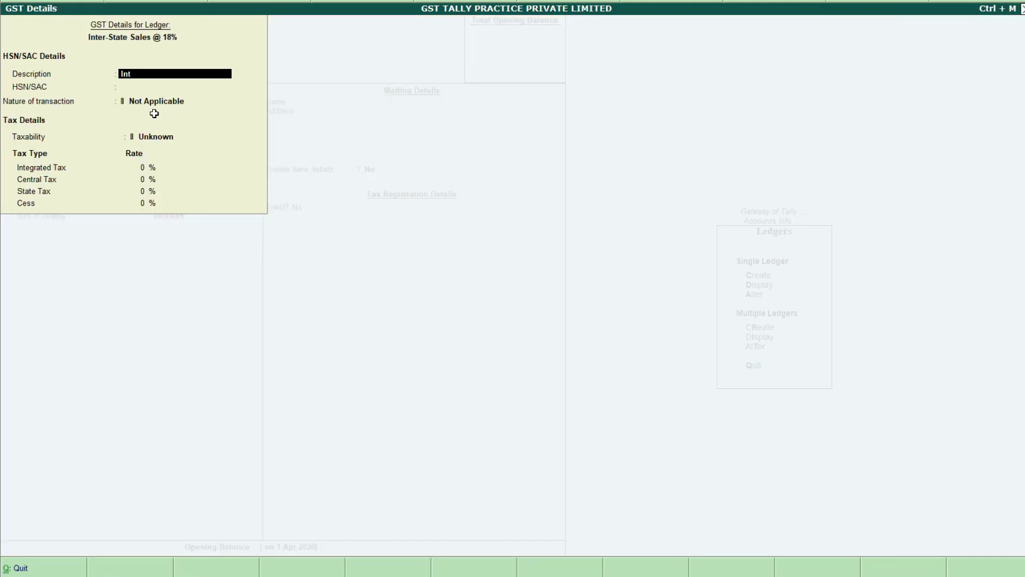
pyautogui.write('er-State Sales @ 18%')
pyautogui.press('Return')
pyautogui.press('Return')
pyautogui.write('Int')
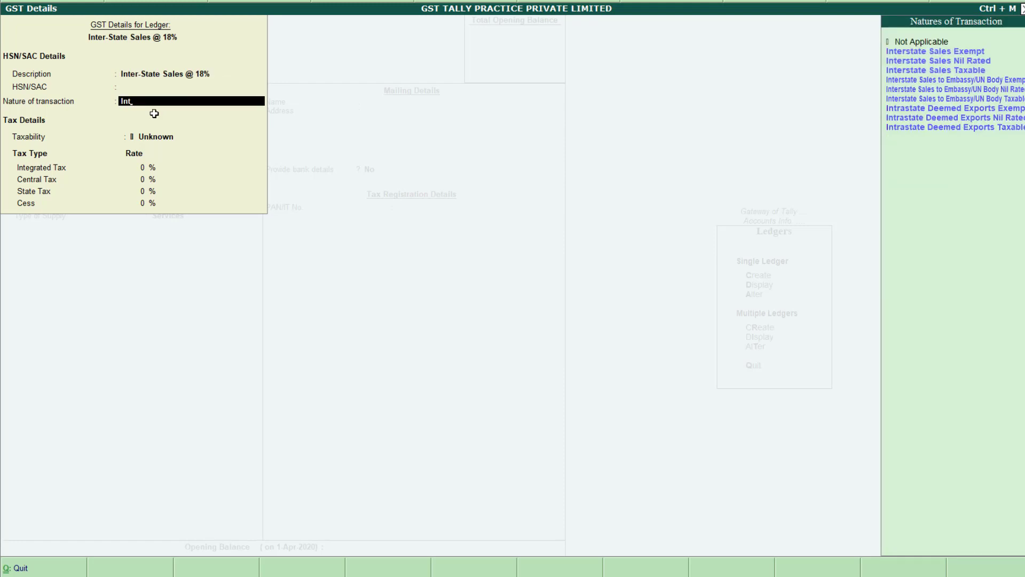
pyautogui.press('Down')
pyautogui.press('Down')
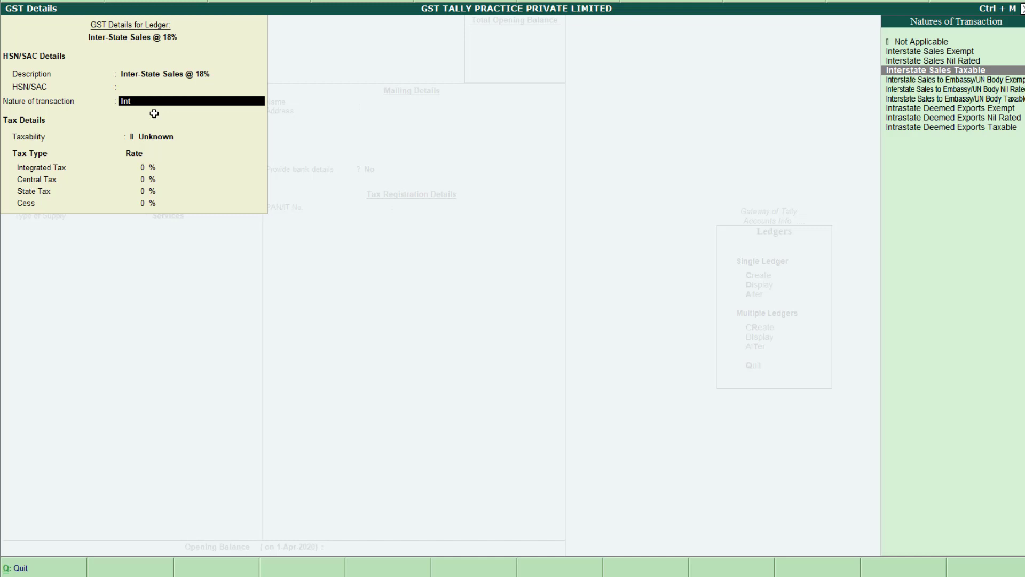
pyautogui.press('Return')
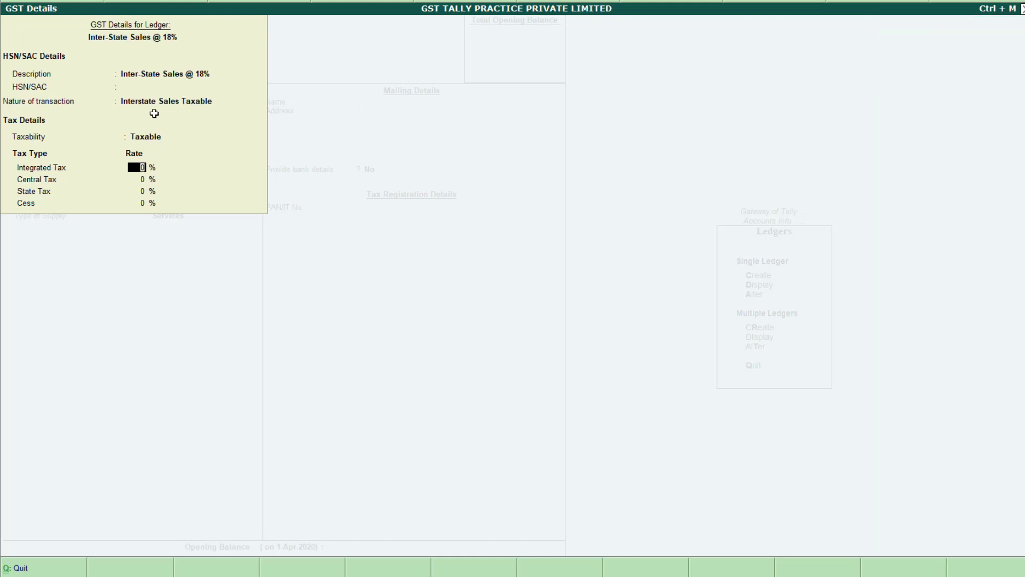
# Set the inter-state ledger's integrated tax rate to 18% and accept its GST details
pyautogui.write('18')
pyautogui.press('Return')
pyautogui.press('Return')
pyautogui.press('Return')
pyautogui.press('Return')
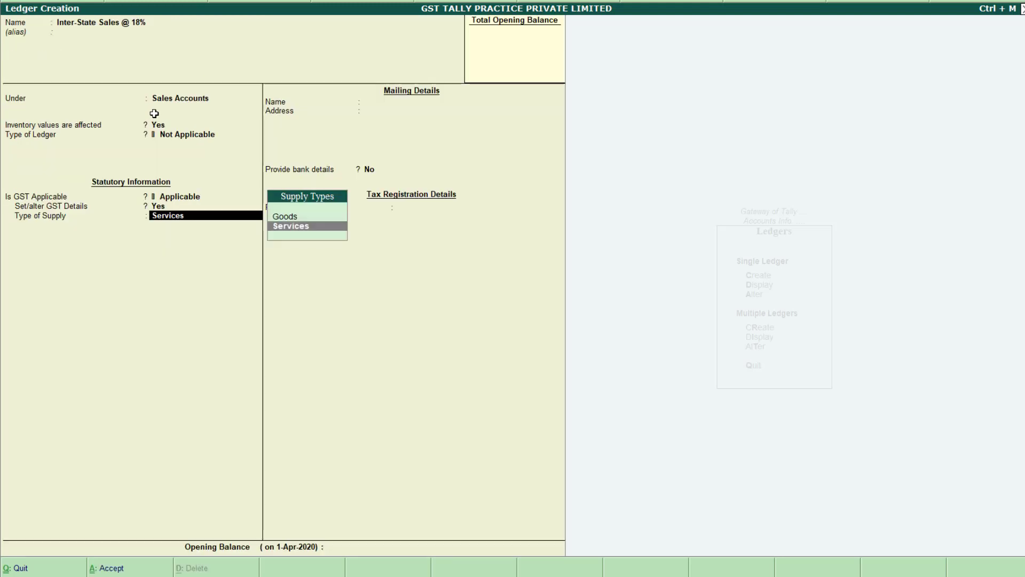
# Set the type of supply of Inter-State Sales @ 18% to Goods and save the ledger without an opening balance
pyautogui.press('Up')
pyautogui.press('Return')
pyautogui.press('Return')
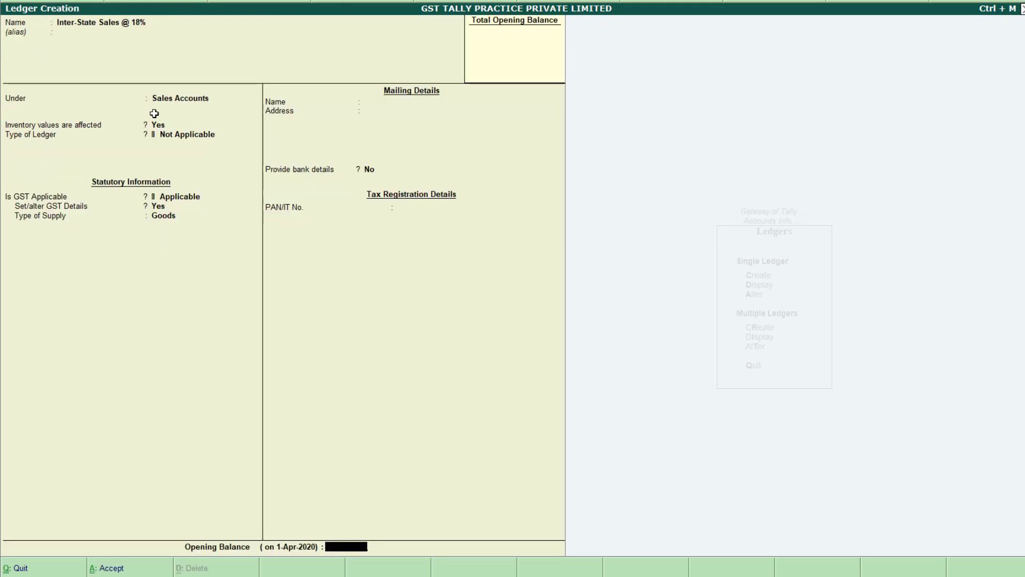
pyautogui.press('Return')
pyautogui.press('Return')
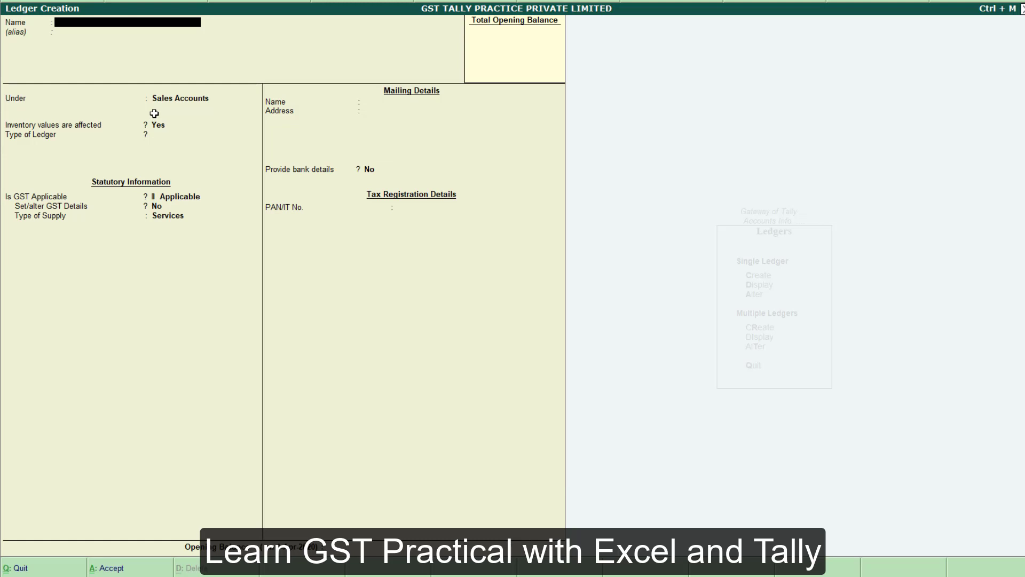
# Name the next ledger Local Sales (Nil) and keep it under Sales Accounts with inventory values affected
pyautogui.write('Local Sales @')
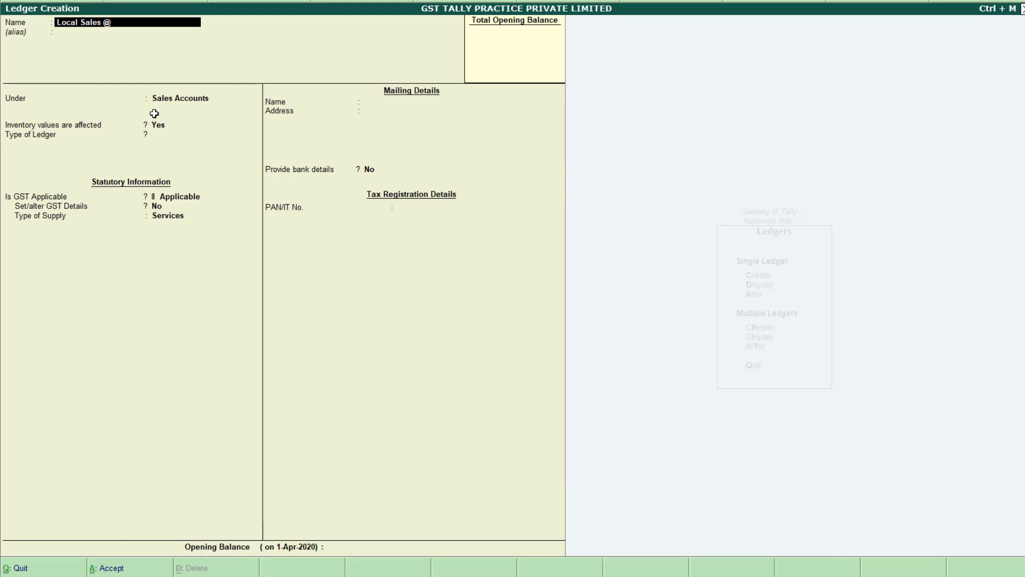
pyautogui.write(' 0')
pyautogui.press('BackSpace')
pyautogui.press('BackSpace')
pyautogui.press('BackSpace')
pyautogui.press('BackSpace')
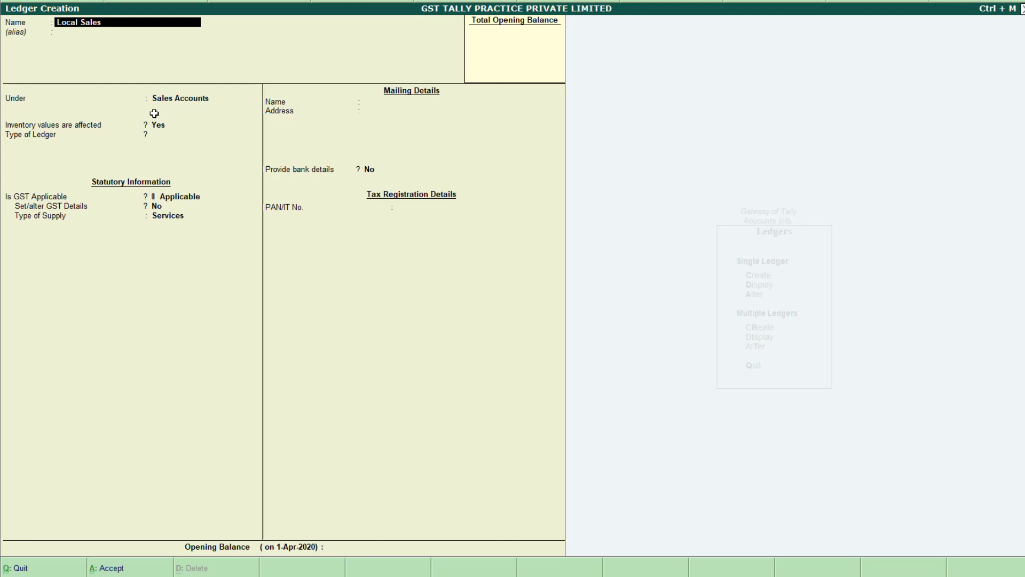
pyautogui.write('(Nil)')
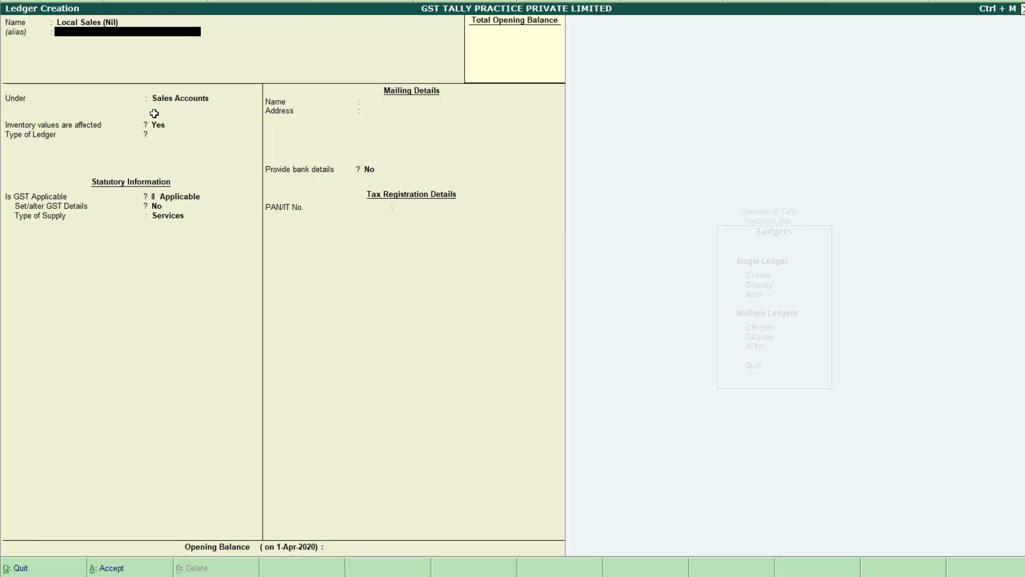
pyautogui.press('Return')
pyautogui.press('Return')
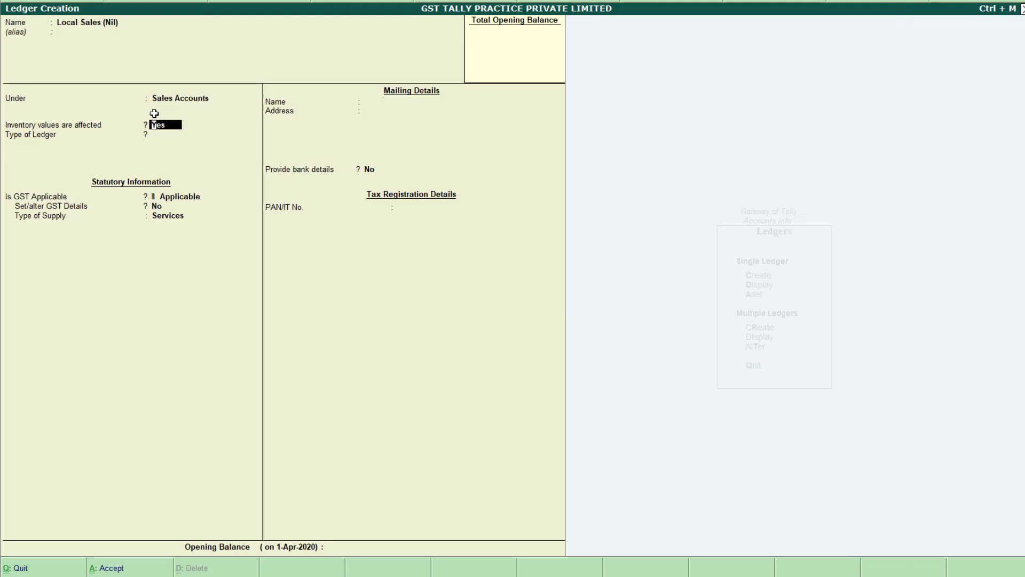
pyautogui.press('Return')
# Set the type of Local Sales (Nil) to Not Applicable, keep GST applicable and enable setting its GST details
pyautogui.press('Return')
pyautogui.press('Return')
pyautogui.write('yes')
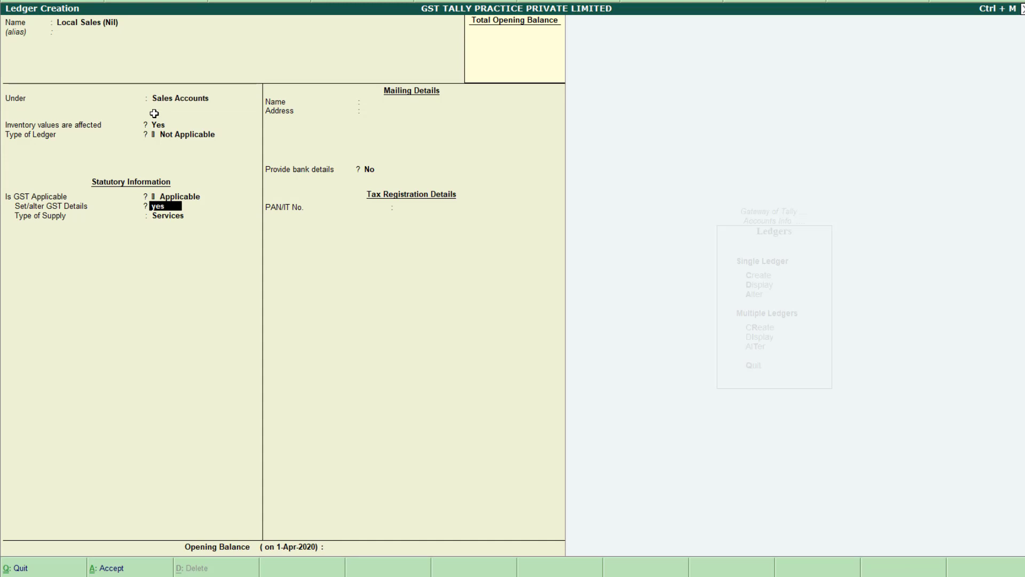
pyautogui.press('Return')
# Choose a Sales nature of transaction for Local Sales (Nil), set its type of supply to Goods and save the ledger
pyautogui.press('Return')
pyautogui.press('Return')
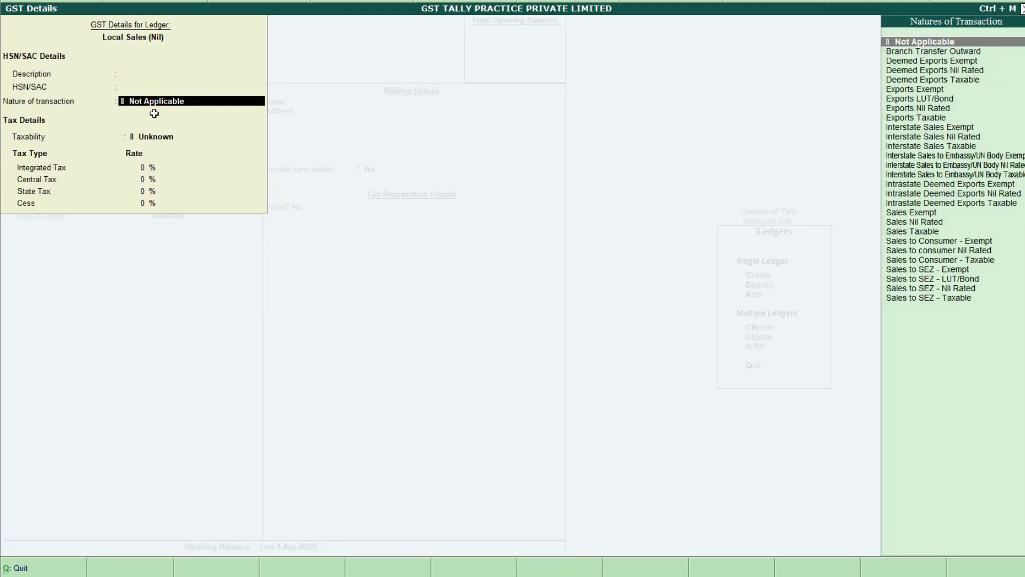
pyautogui.write('Sa')
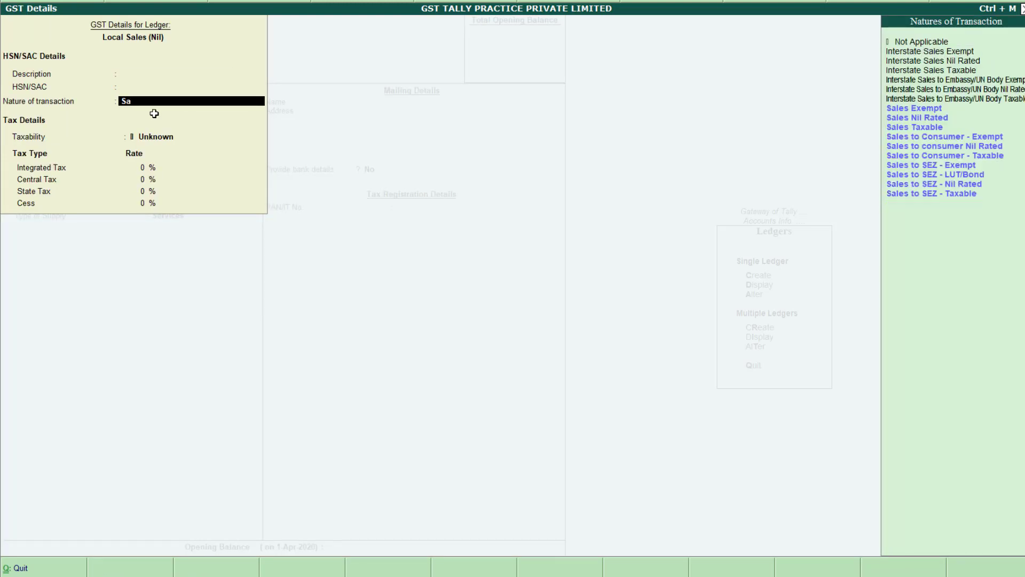
pyautogui.press('Return')
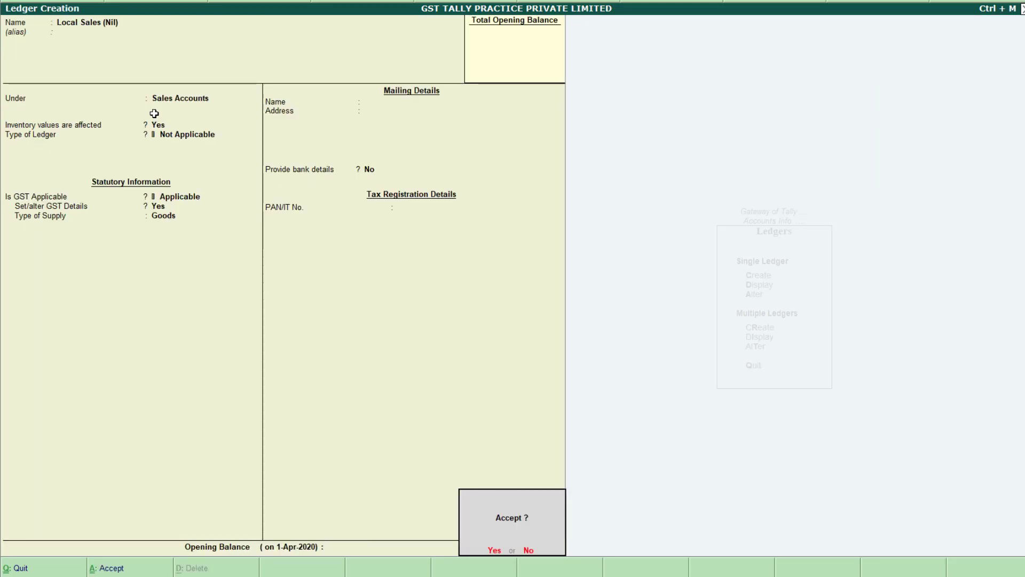
pyautogui.press('Return')
# Name the next ledger Inter-State Sales (Nil) and keep it under Sales Accounts with inventory values affected
pyautogui.write('Inter-Sta')
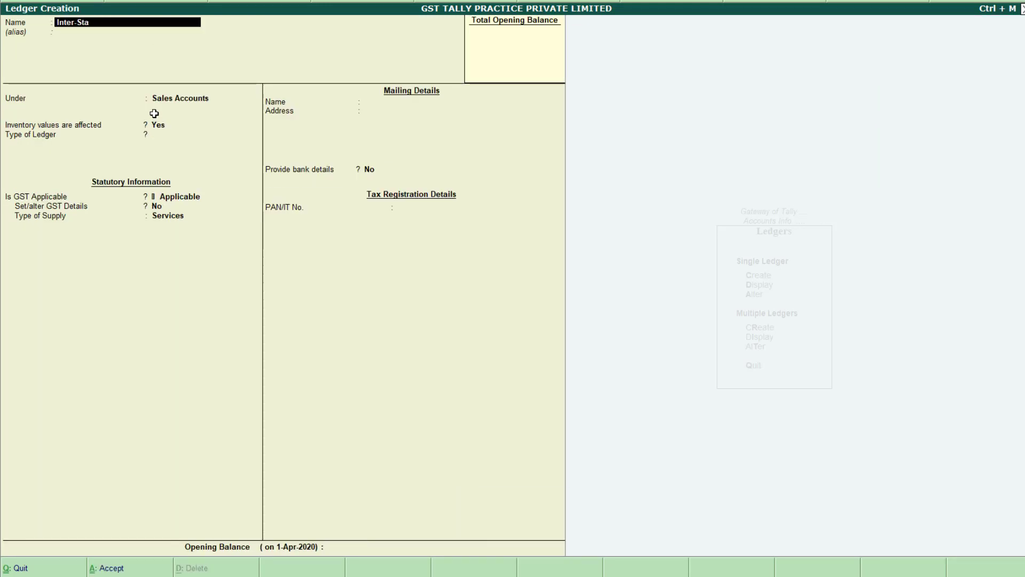
pyautogui.write('te Sales (')
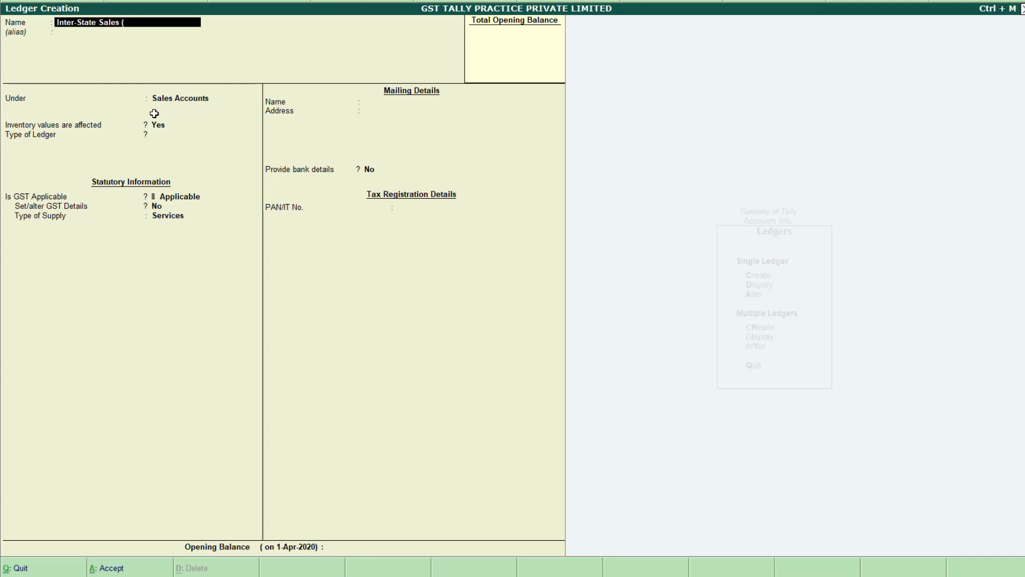
pyautogui.write('Nil')
pyautogui.press('Return')
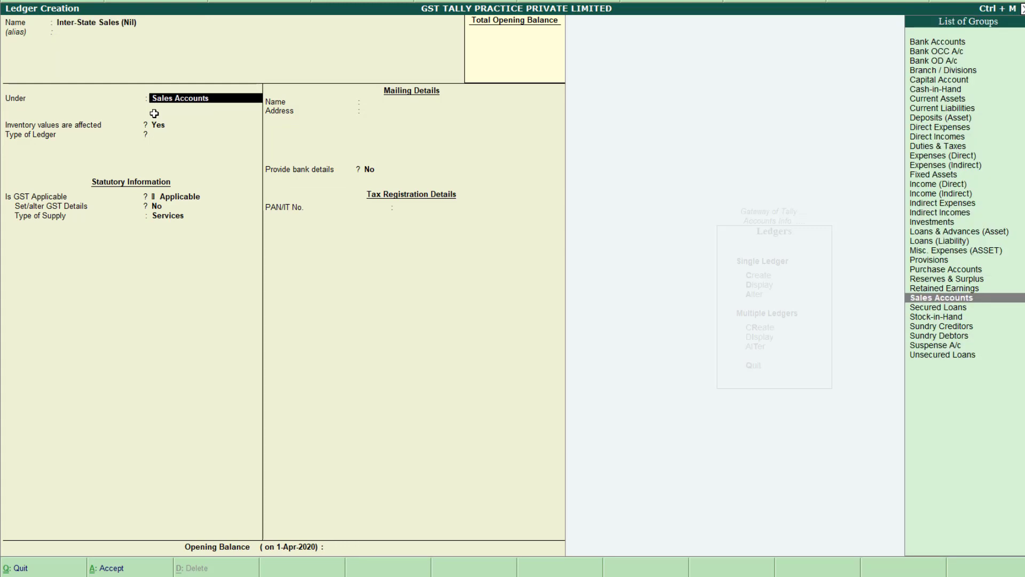
pyautogui.press('Return')
pyautogui.press('Return')
# Set the type of Inter-State Sales (Nil) to Not Applicable, keep GST applicable and enable setting its GST details
pyautogui.press('Return')
pyautogui.press('Return')
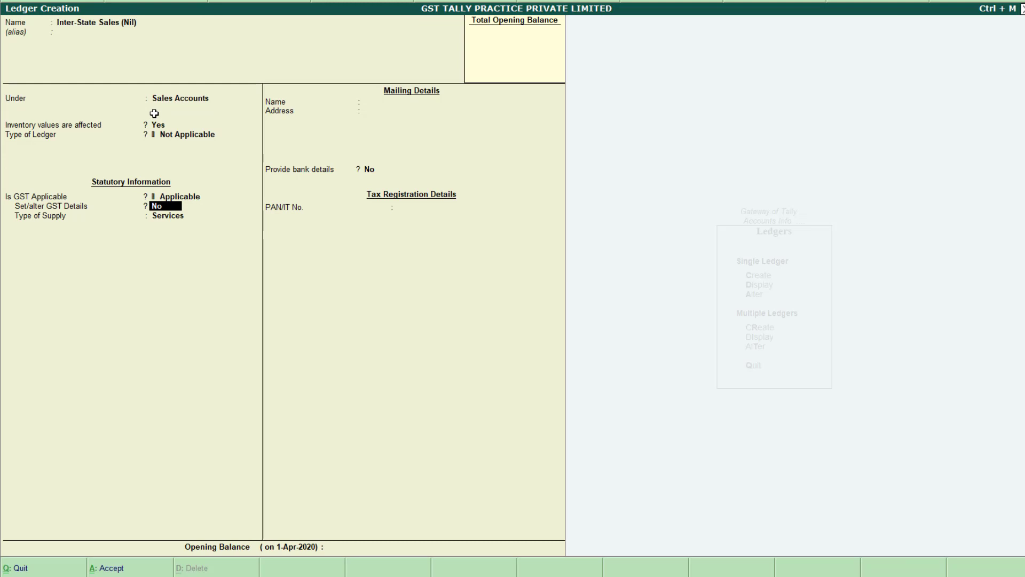
pyautogui.press('y')
pyautogui.press('Return')
# Leave the description and HSN/SAC blank, set the nature of transaction to Interstate Sales Nil Rated and accept the GST details
pyautogui.press('Return')
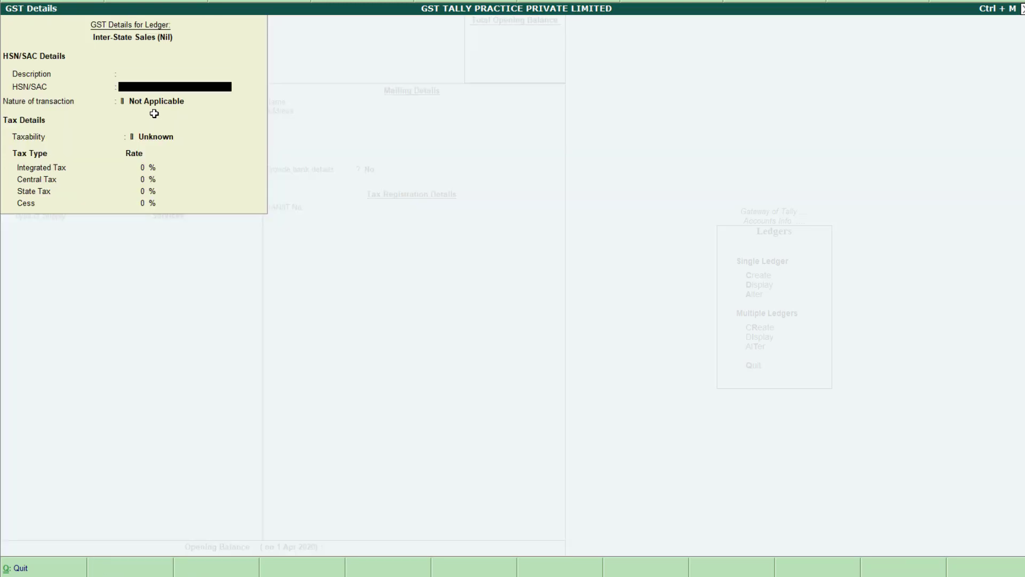
pyautogui.press('Return')
pyautogui.write('In')
pyautogui.press('Down')
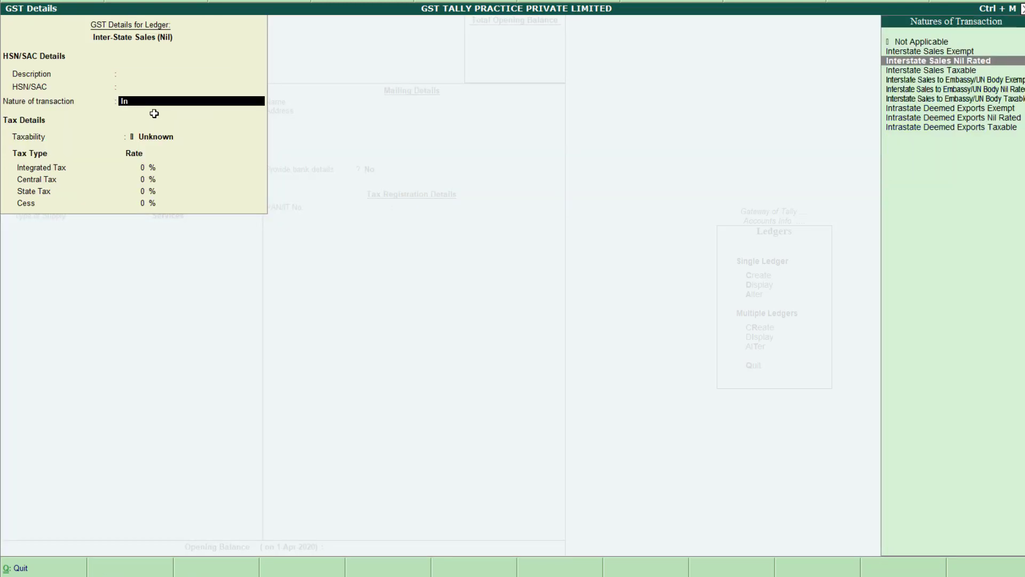
pyautogui.press('Return')
pyautogui.press('Return')
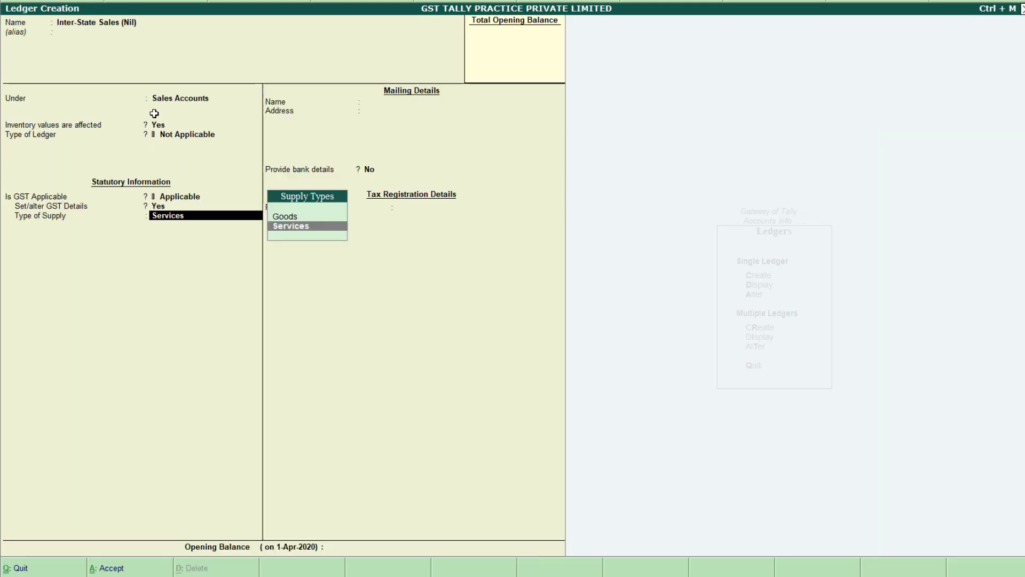
# Set the type of supply of Inter-State Sales (Nil) to Goods and save the ledger without an opening balance
pyautogui.press('Up')
pyautogui.press('Return')
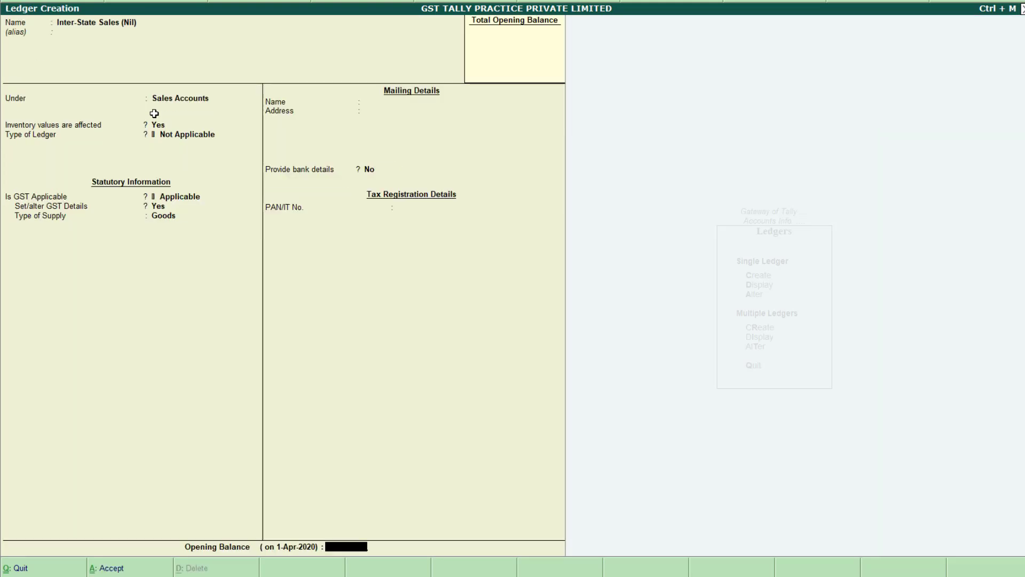
pyautogui.press('Return')
pyautogui.press('Return')
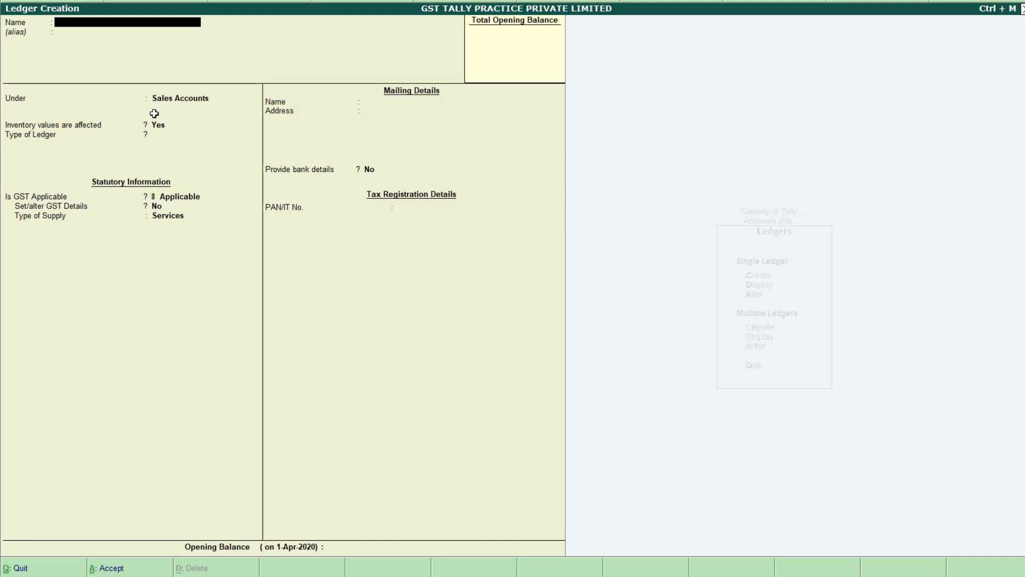
# Name the next ledger Output CGST 9% and place it under the Duties & Taxes group
pyautogui.write('Output')
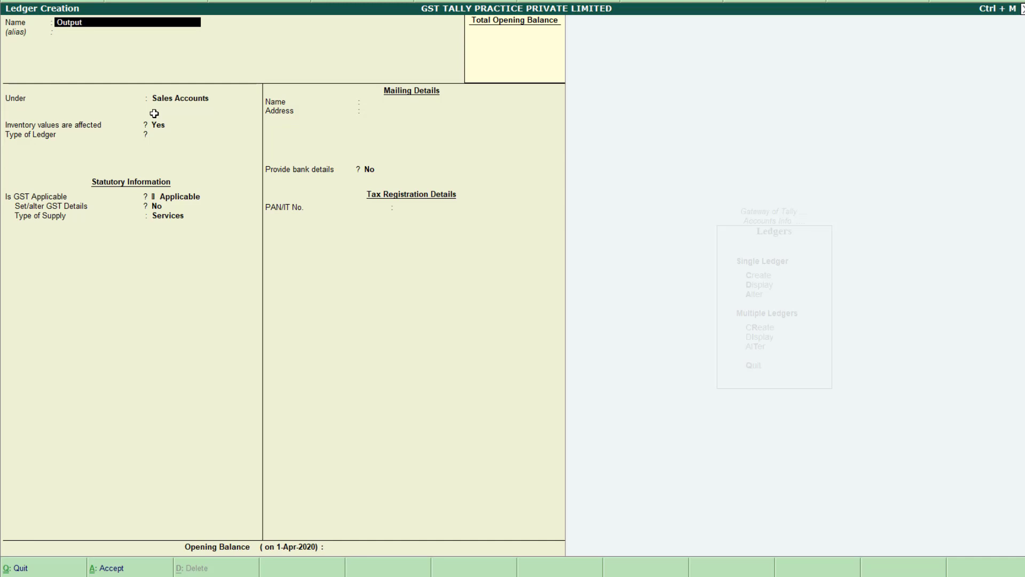
pyautogui.write(' CGST')
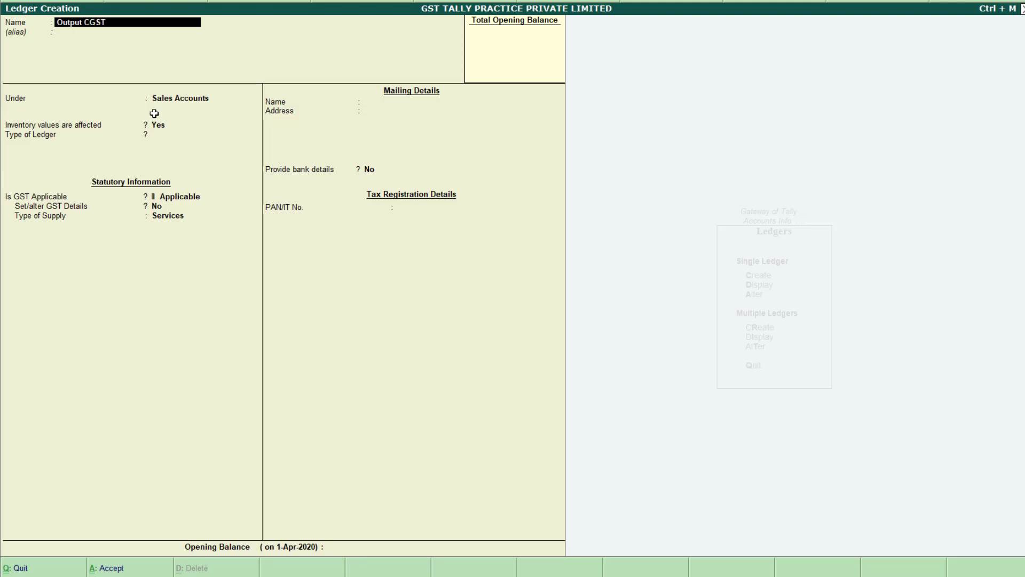
pyautogui.write(' 9^')
pyautogui.press('BackSpace')
pyautogui.write('%')
pyautogui.press('Return')
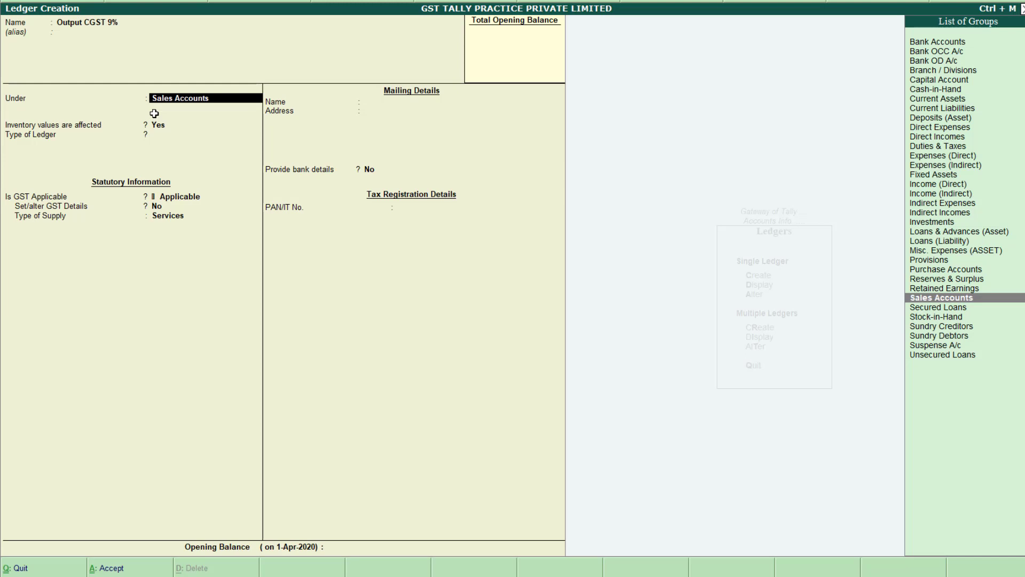
pyautogui.write('du')
pyautogui.press('Return')
# Set the type of duty/tax of Output CGST 9% to GST and its tax type to Central Tax
pyautogui.press('Up')
pyautogui.press('Return')
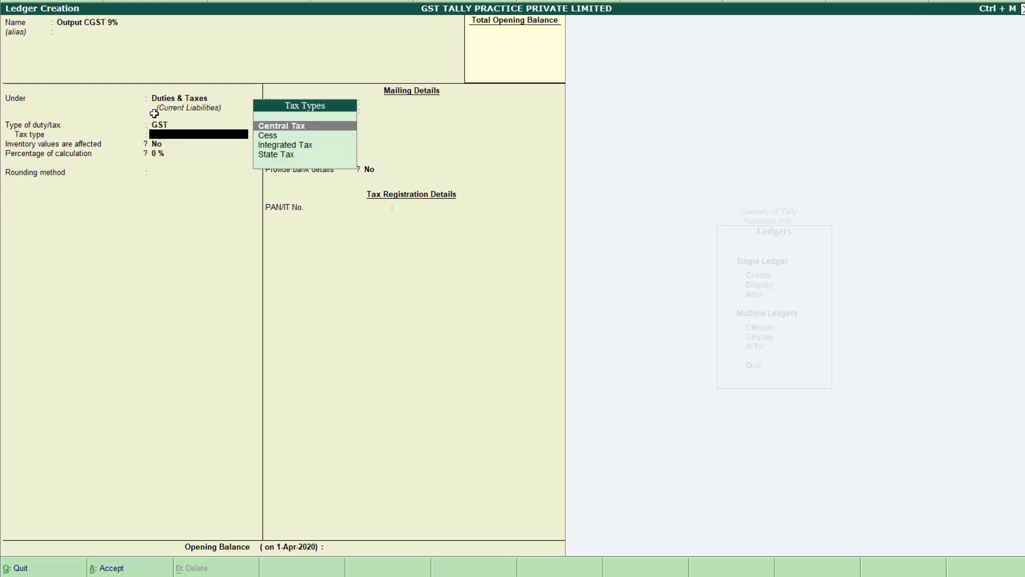
pyautogui.press('Down')
pyautogui.press('Up')
pyautogui.press('Return')
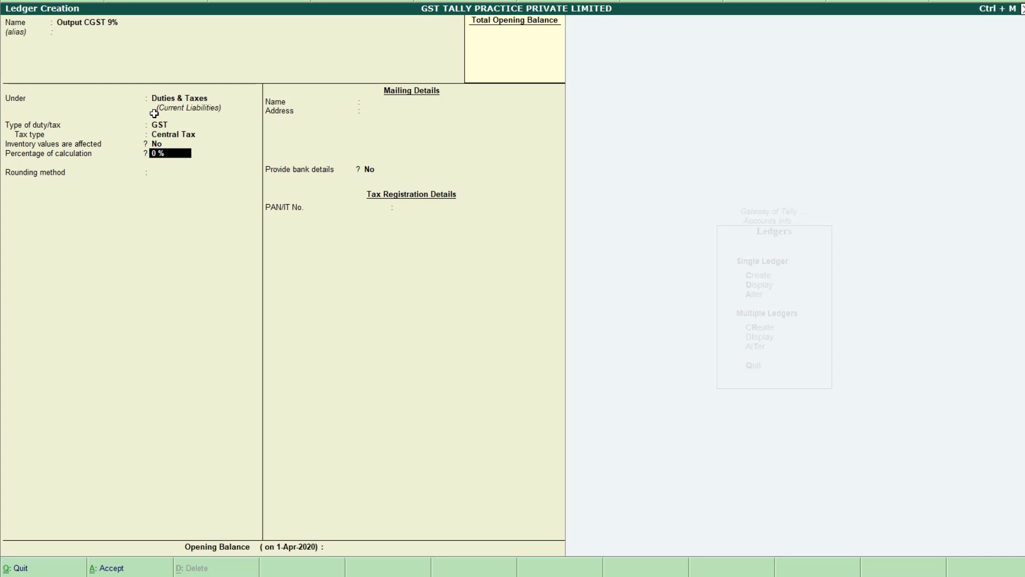
# Set the central tax ledger's percentage of calculation to 9% with rounding method Not Applicable, and save the ledger
pyautogui.write('9')
pyautogui.press('Return')
pyautogui.press('Return')
pyautogui.press('Return')
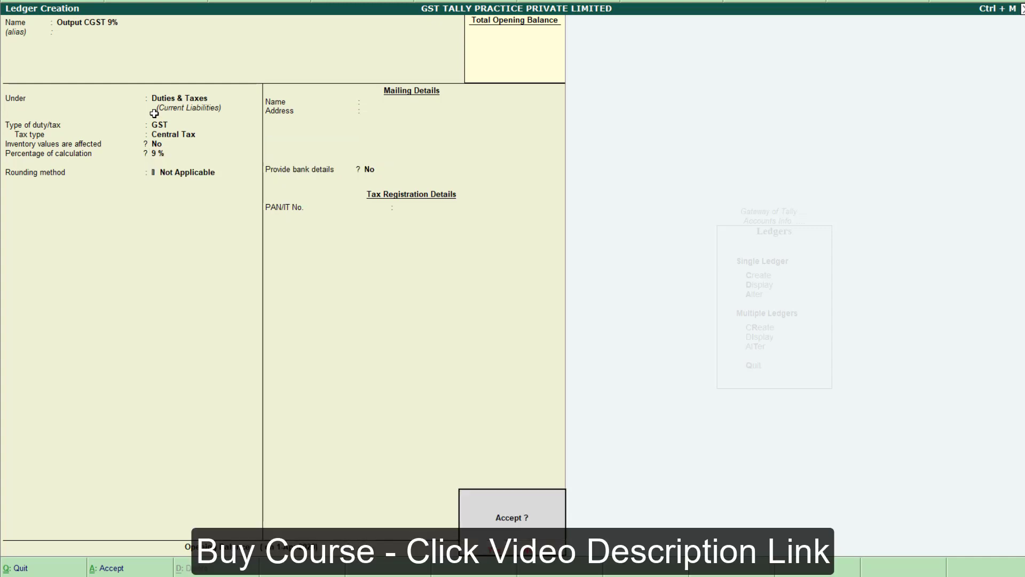
pyautogui.press('Return')
# Name the next ledger Output SGST 9% and keep it under the Duties & Taxes group
pyautogui.write('Output')
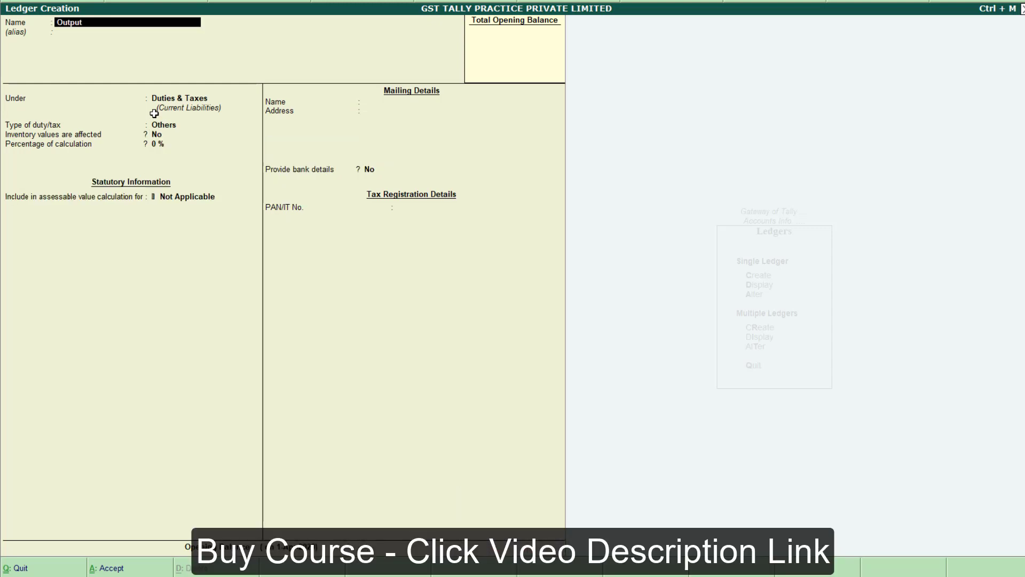
pyautogui.write(' SGST')
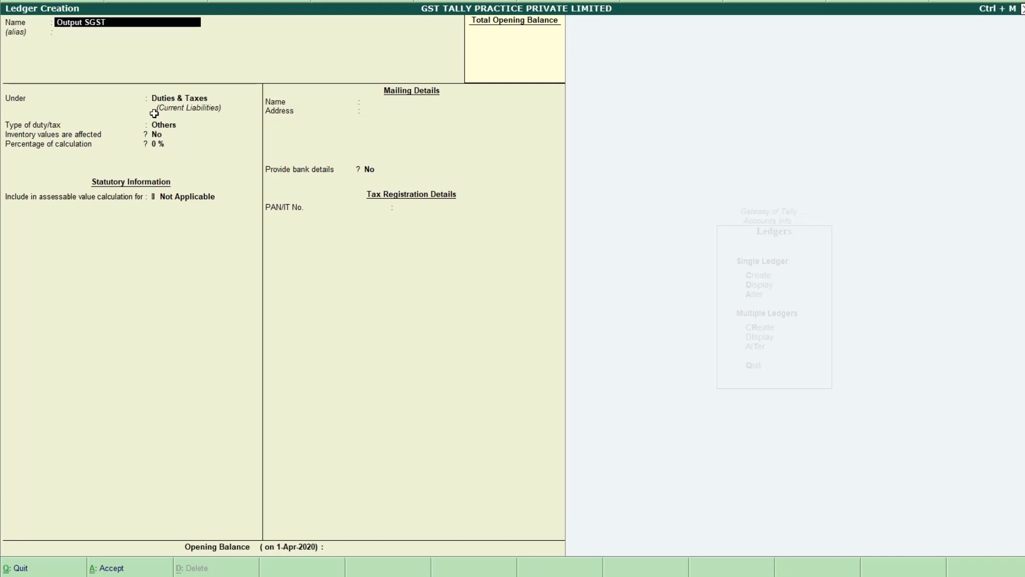
pyautogui.write(' 9%')
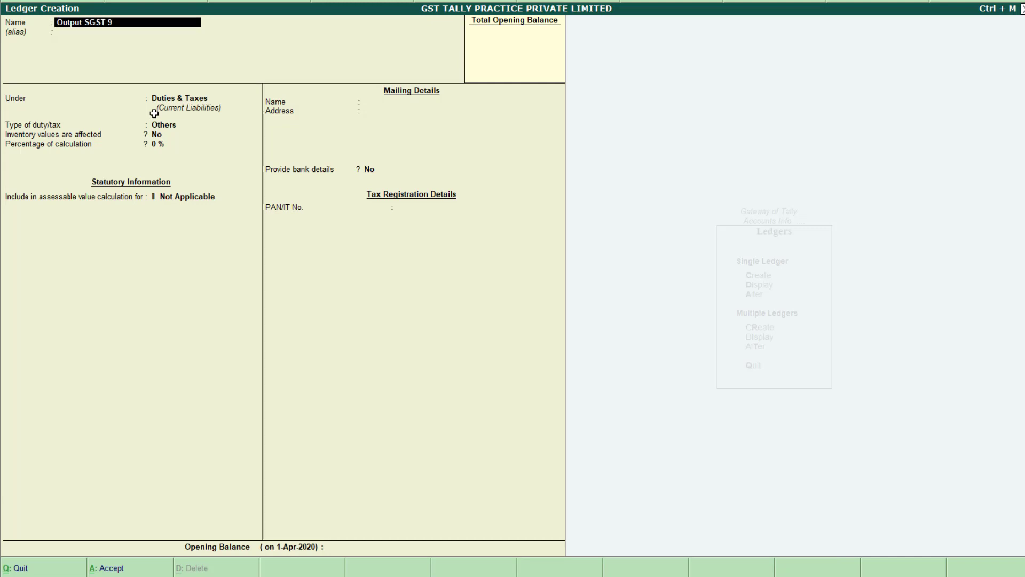
pyautogui.press('Return')
pyautogui.press('Return')
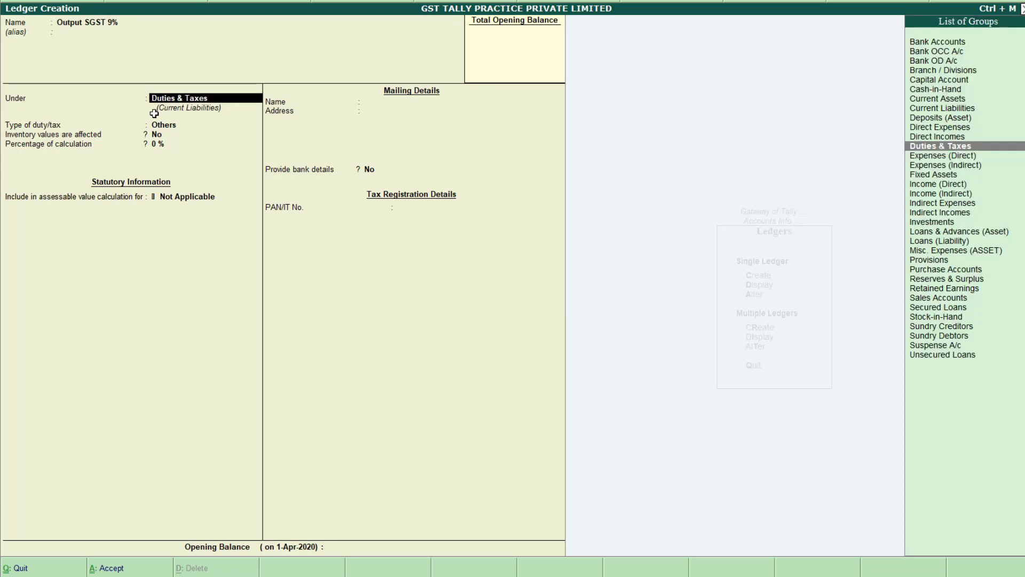
pyautogui.press('Return')
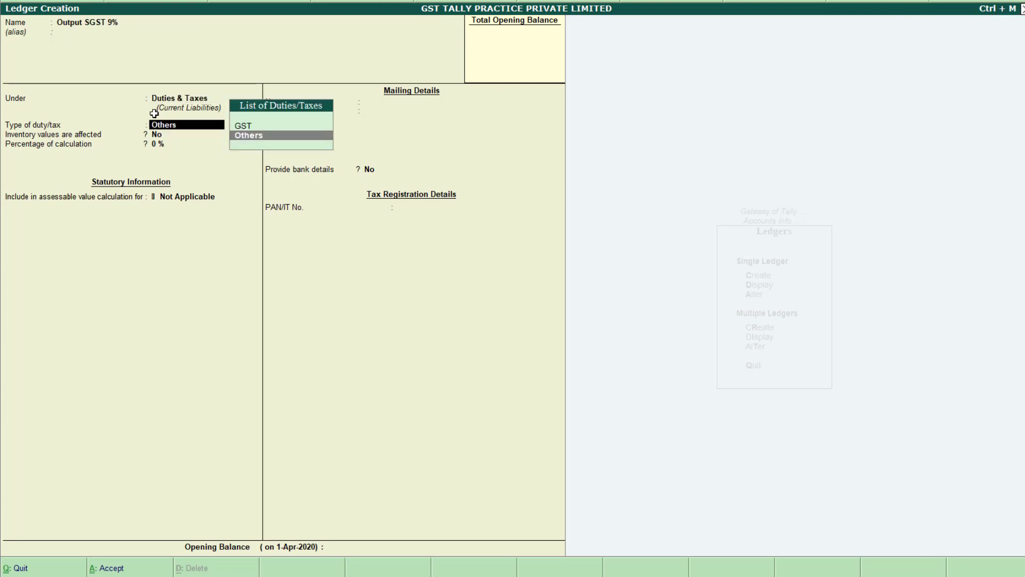
# Set the type of duty/tax of Output SGST 9% to GST and its tax type to State Tax
pyautogui.press('Up')
pyautogui.press('Return')
pyautogui.press('Down')
pyautogui.press('Down')
pyautogui.press('Down')
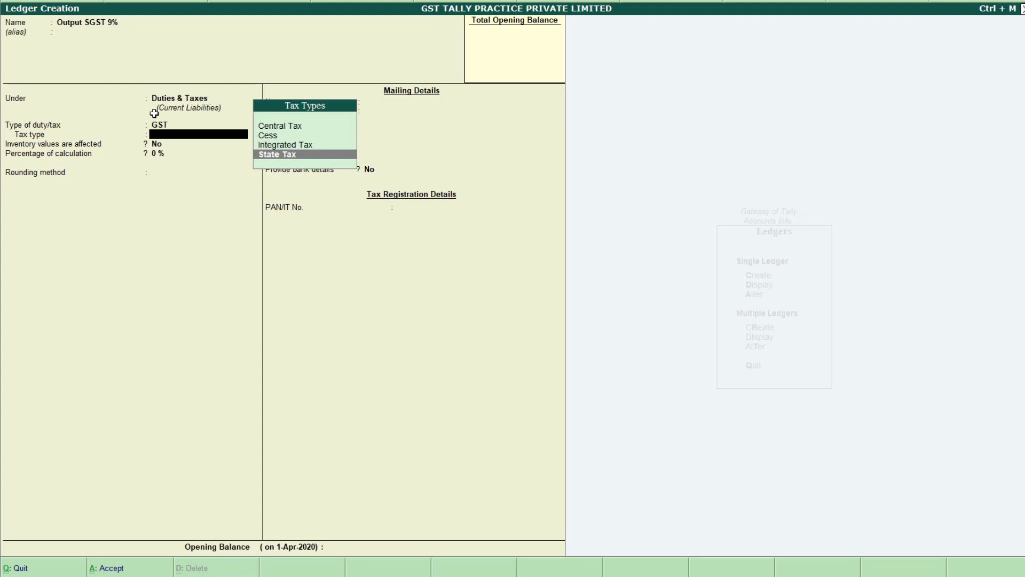
pyautogui.press('Return')
# Set the state tax ledger's percentage of calculation to 9% with rounding method Not Applicable, and save the ledger
pyautogui.write('9')
pyautogui.press('Return')
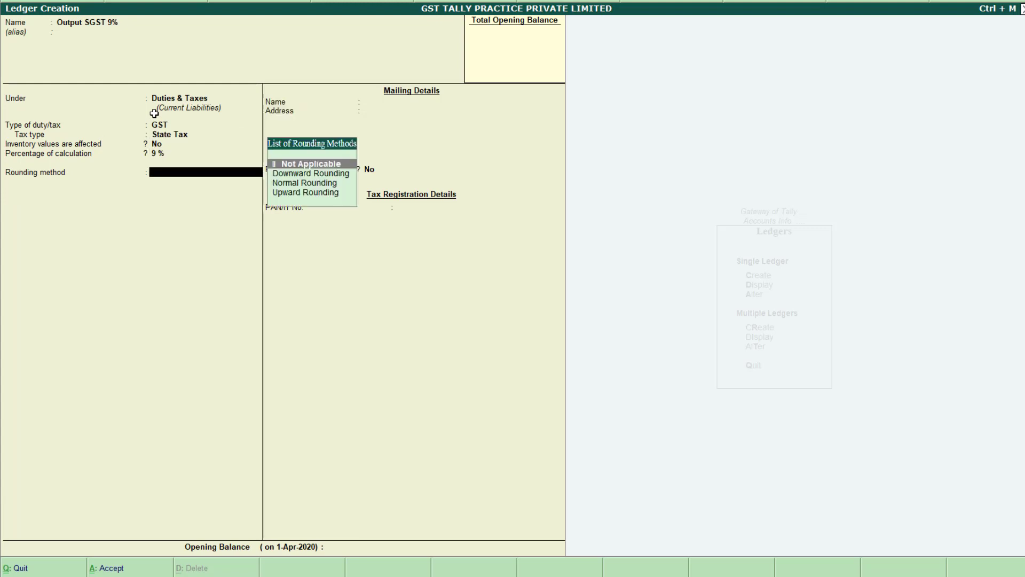
pyautogui.press('Return')
pyautogui.press('Return')
pyautogui.press('Return')
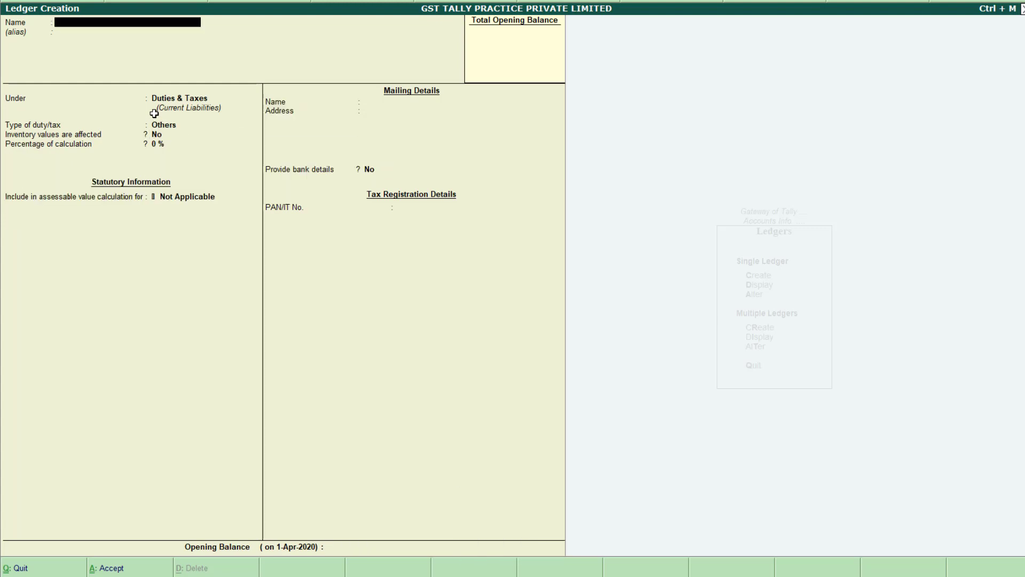
# Name the next ledger Output IGST 18% and keep it under the Duties & Taxes group
pyautogui.write('Output I')
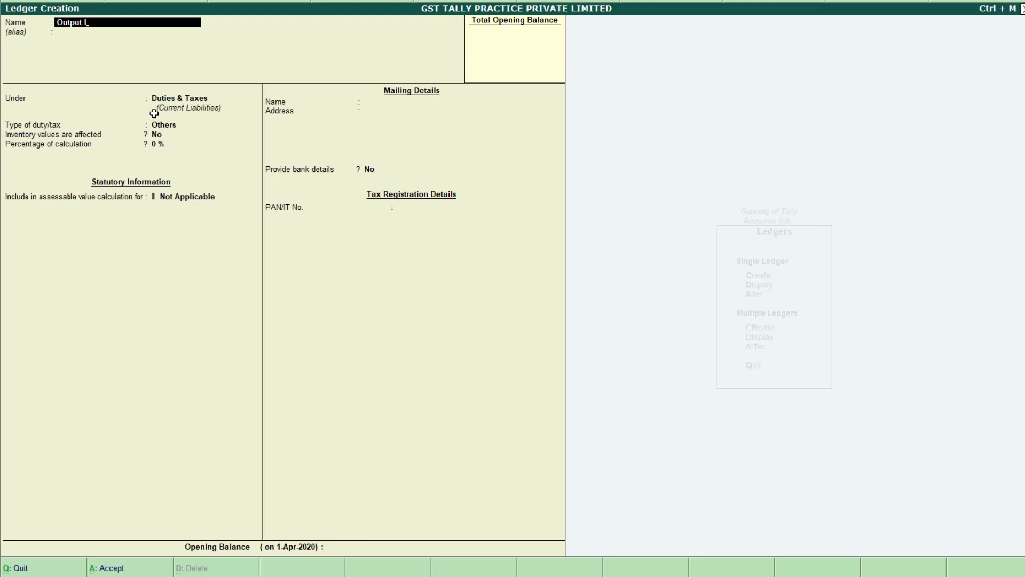
pyautogui.write('GST 18')
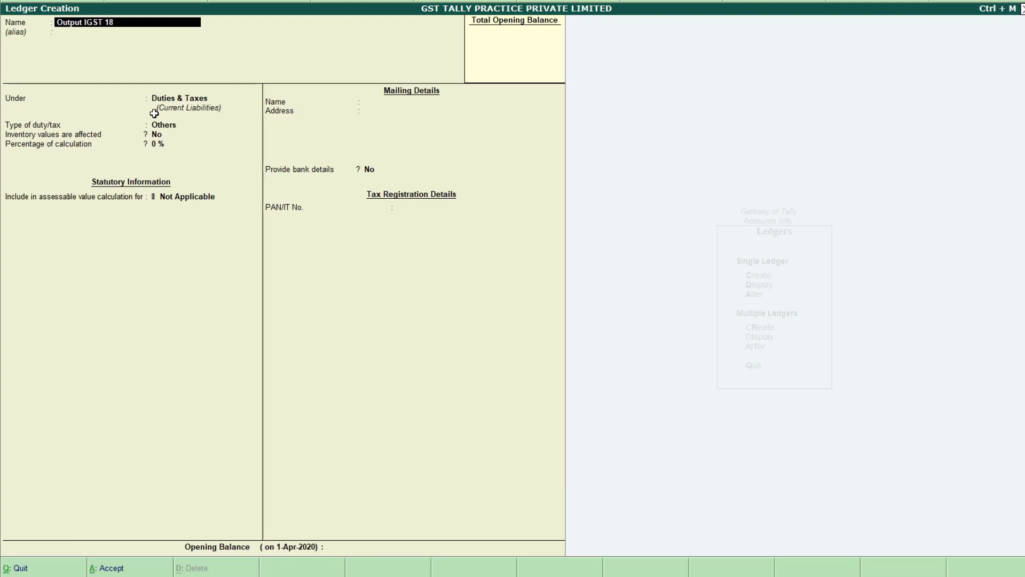
pyautogui.write('%')
pyautogui.press('Return')
pyautogui.press('Return')
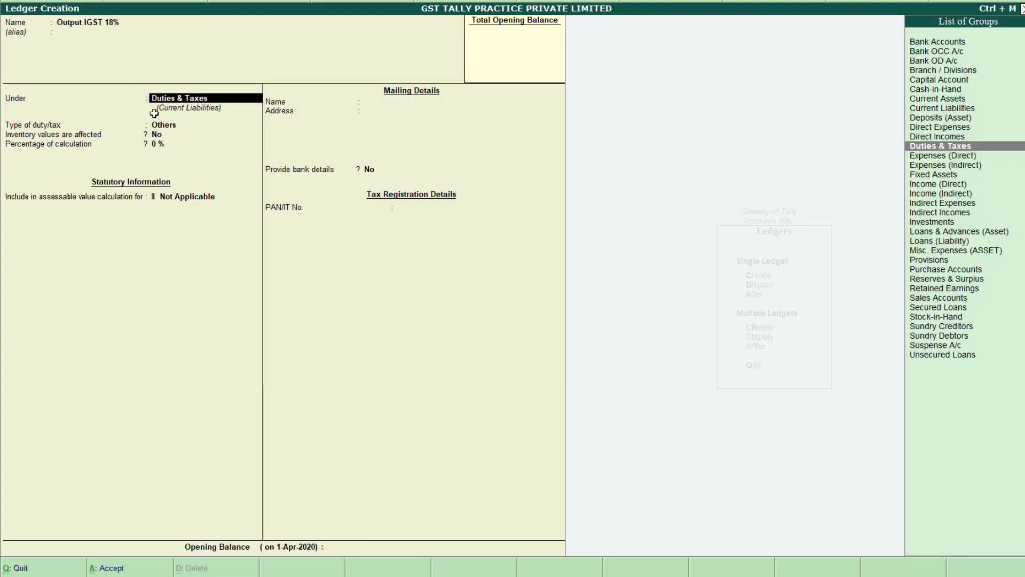
pyautogui.press('Return')
# Set the type of duty/tax of Output IGST 18% to GST and its tax type to Integrated Tax
pyautogui.press('Up')
pyautogui.press('Return')
pyautogui.press('Down')
pyautogui.press('Down')
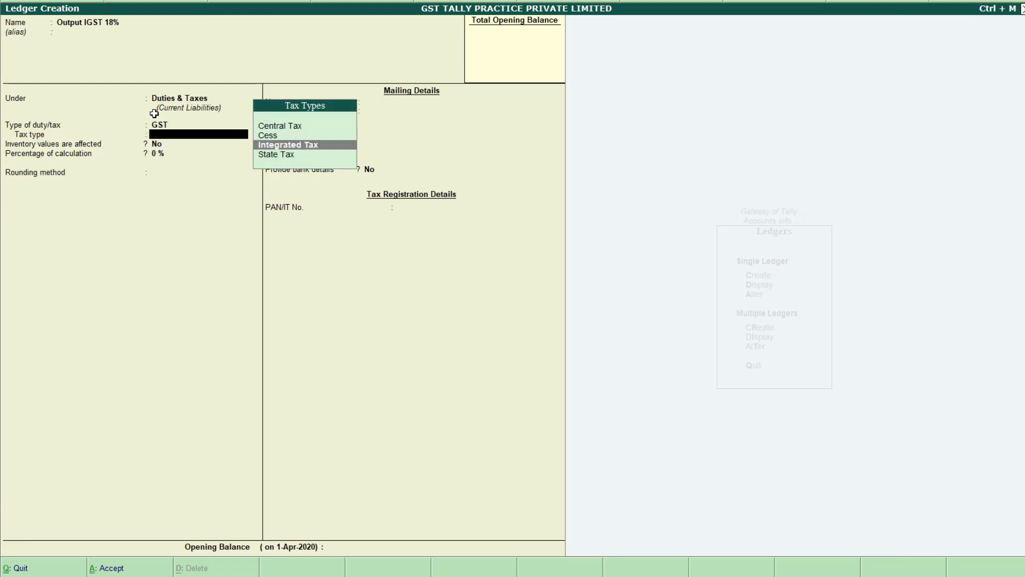
pyautogui.press('Return')
# Set the integrated tax ledger's percentage of calculation to 18% with rounding method Not Applicable, and save the ledger
pyautogui.write('18')
pyautogui.press('Return')
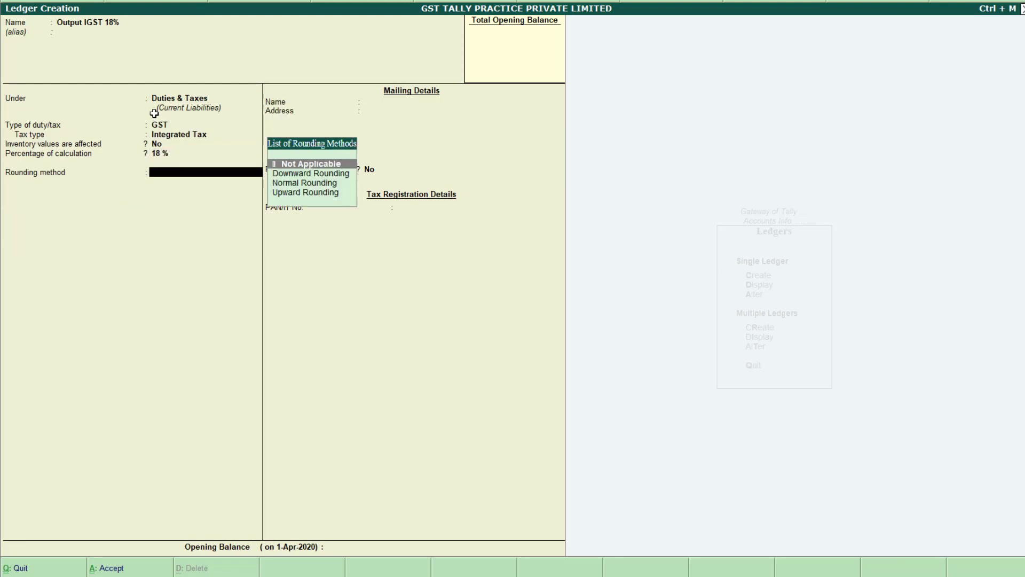
pyautogui.press('Return')
pyautogui.press('Return')
pyautogui.press('Return')
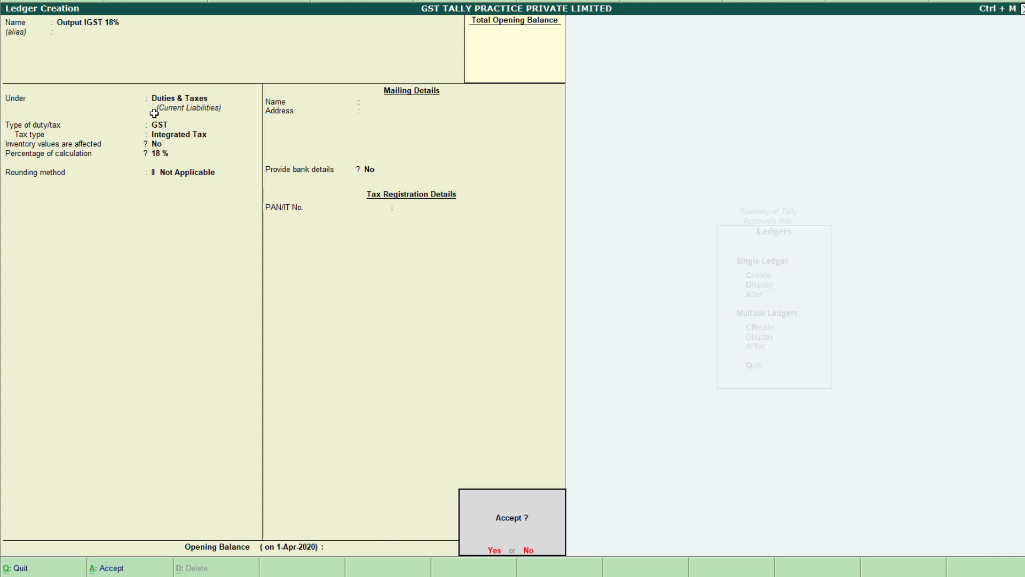
pyautogui.press('Return')
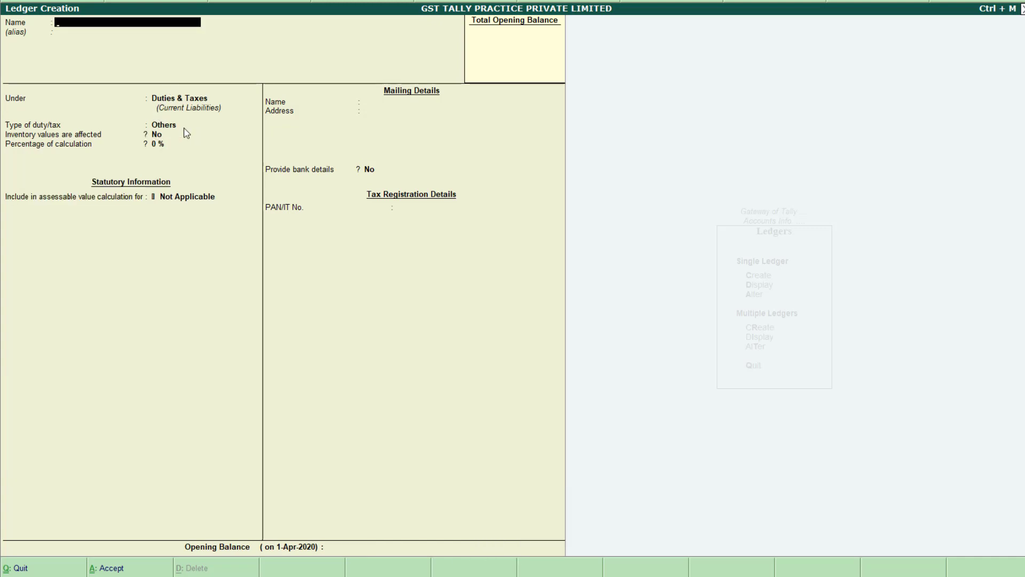
# Name the next ledger Sales Export 18% and place it under Sales Accounts, with type of ledger Not Applicable
pyautogui.write('Sales Export 18^')
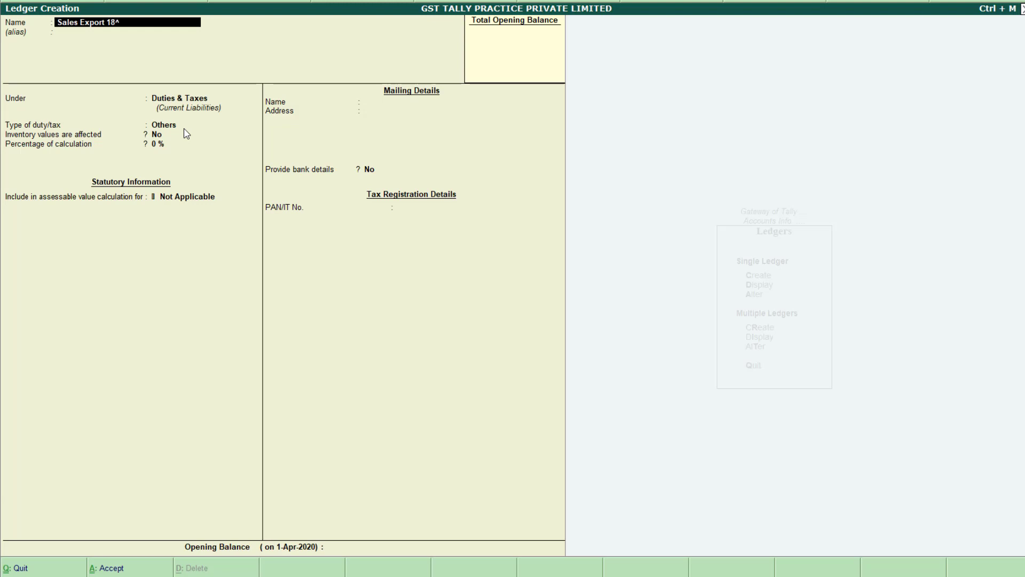
pyautogui.press('BackSpace')
pyautogui.write('%')
pyautogui.press('Return')
pyautogui.press('Return')
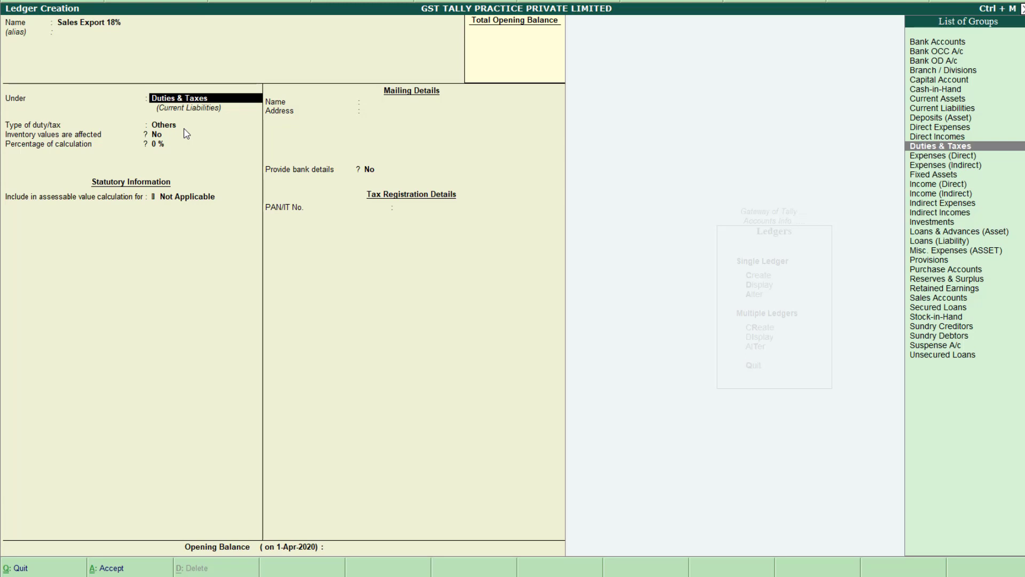
pyautogui.write('sa')
pyautogui.press('Return')
pyautogui.press('Return')
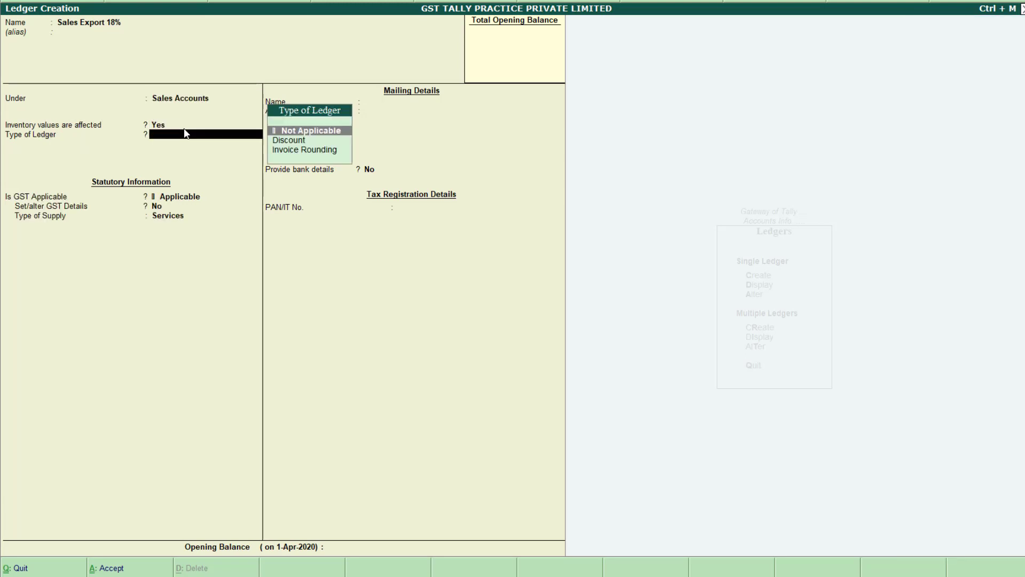
pyautogui.press('Return')
# Keep GST applicable for Sales Export 18%, enable its GST details and set the nature of transaction to Exports Taxable
pyautogui.press('Return')
pyautogui.write('yes')
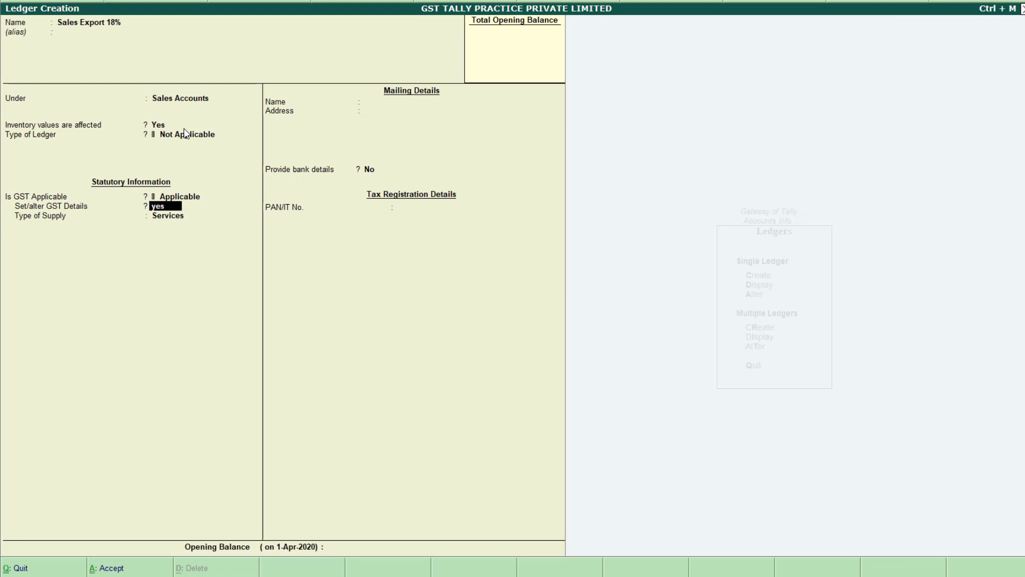
pyautogui.press('Return')
pyautogui.press('Return')
pyautogui.press('Return')
pyautogui.write('E')
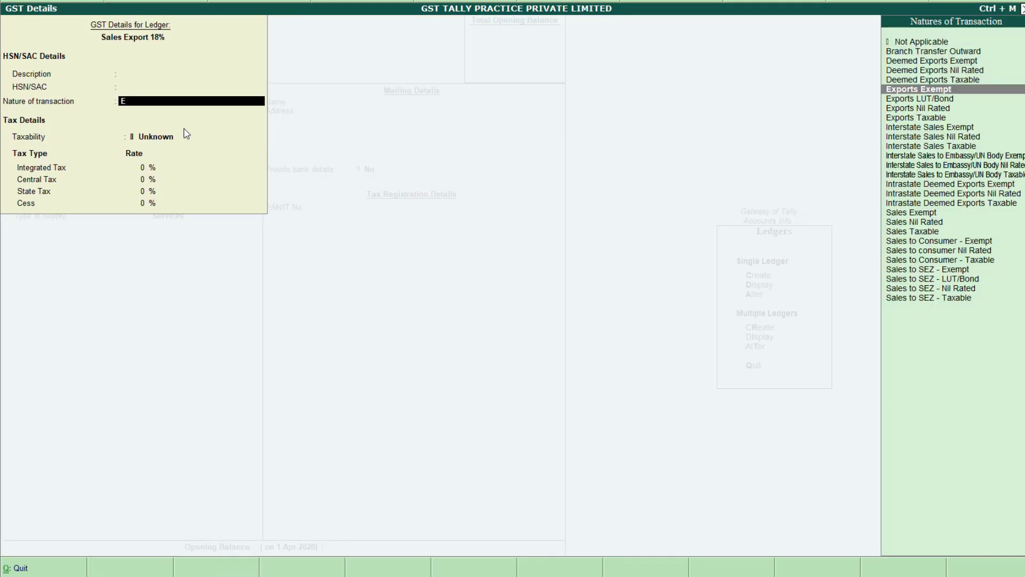
pyautogui.press('Down')
pyautogui.press('Down')
pyautogui.press('Down')
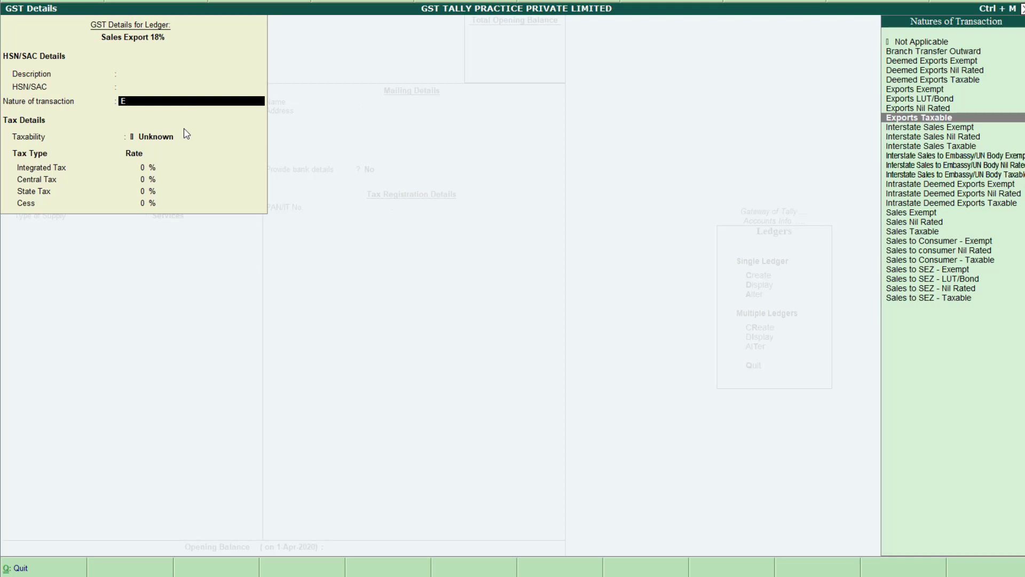
pyautogui.press('Return')
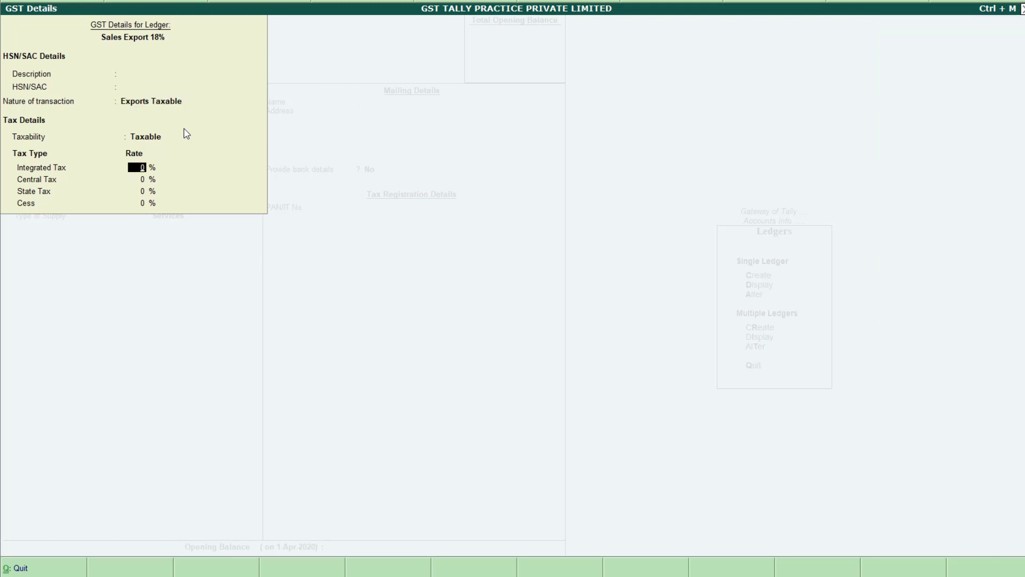
# Accept the GST details of Sales Export 18%, set its type of supply to Goods and save the ledger
pyautogui.press('Return')
pyautogui.press('Return')
pyautogui.press('Return')
pyautogui.press('Return')
pyautogui.press('Up')
pyautogui.press('Return')
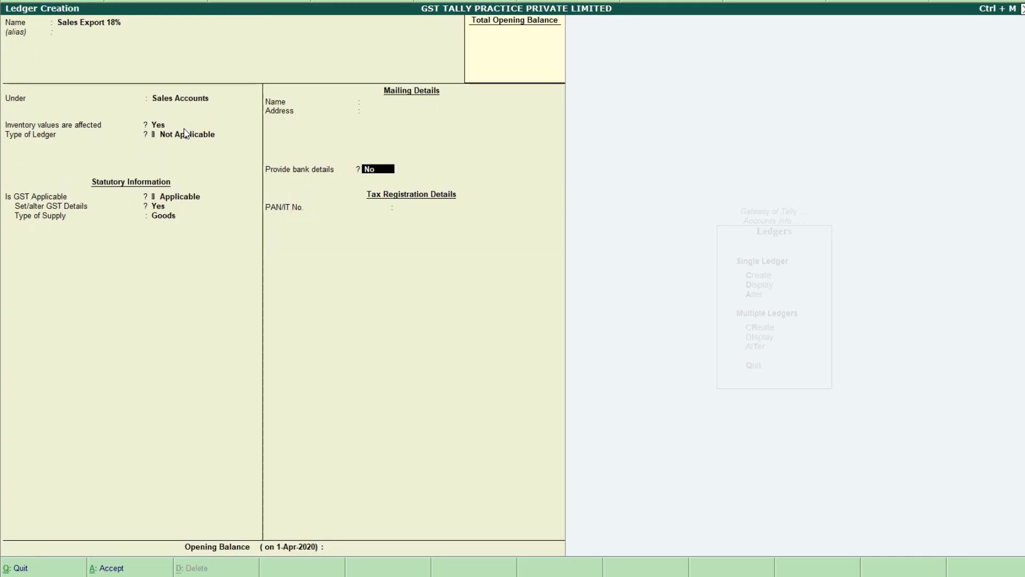
pyautogui.press('Return')
pyautogui.press('Return')
pyautogui.press('Return')
# Name the next ledger Export Sales LUT Bond and keep it under Sales Accounts, with type of ledger Not Applicable
pyautogui.write('Expo')
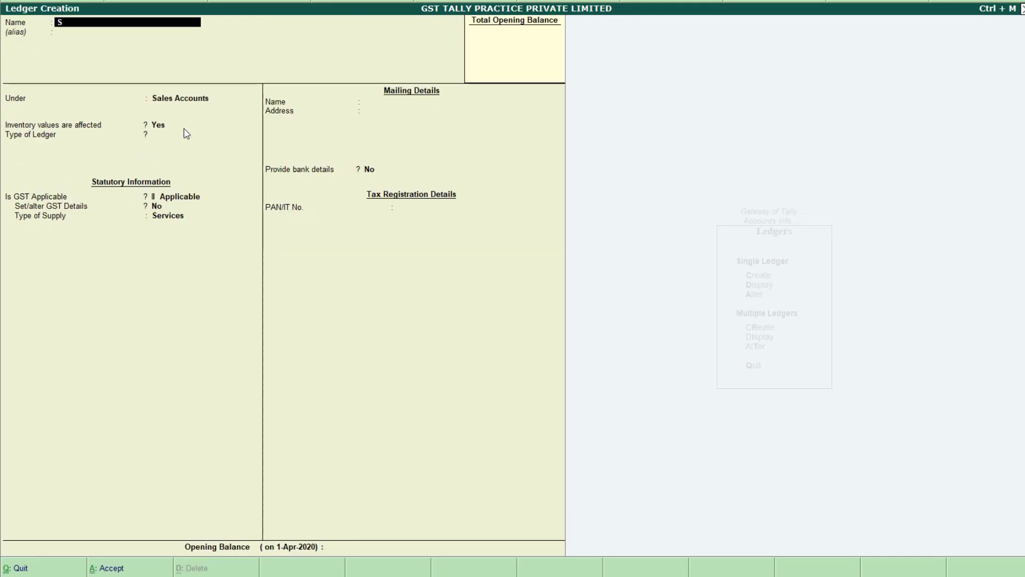
pyautogui.write('rt Sales LUT')
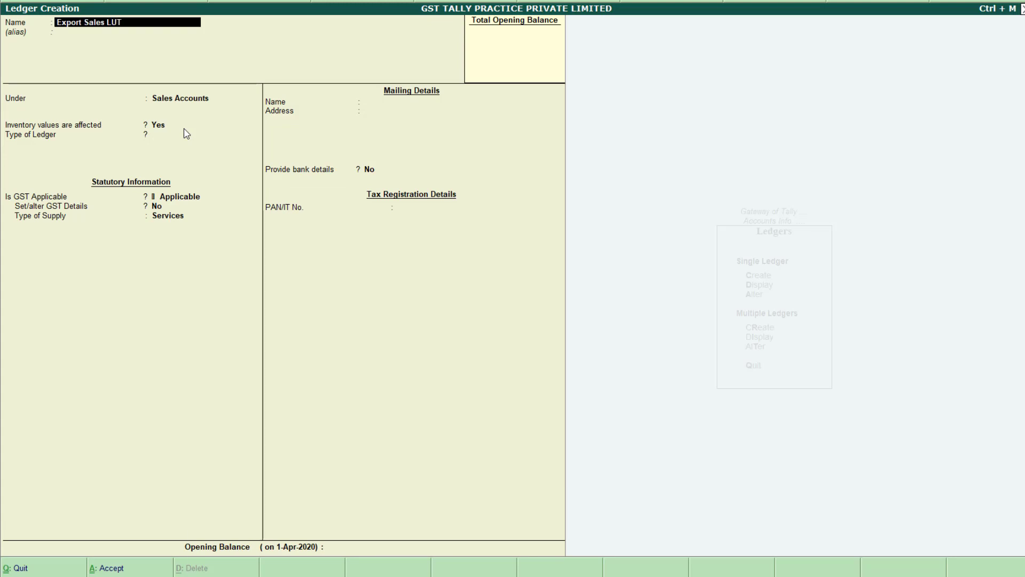
pyautogui.write(' Bond')
pyautogui.press('Return')
pyautogui.press('Return')
pyautogui.press('Return')
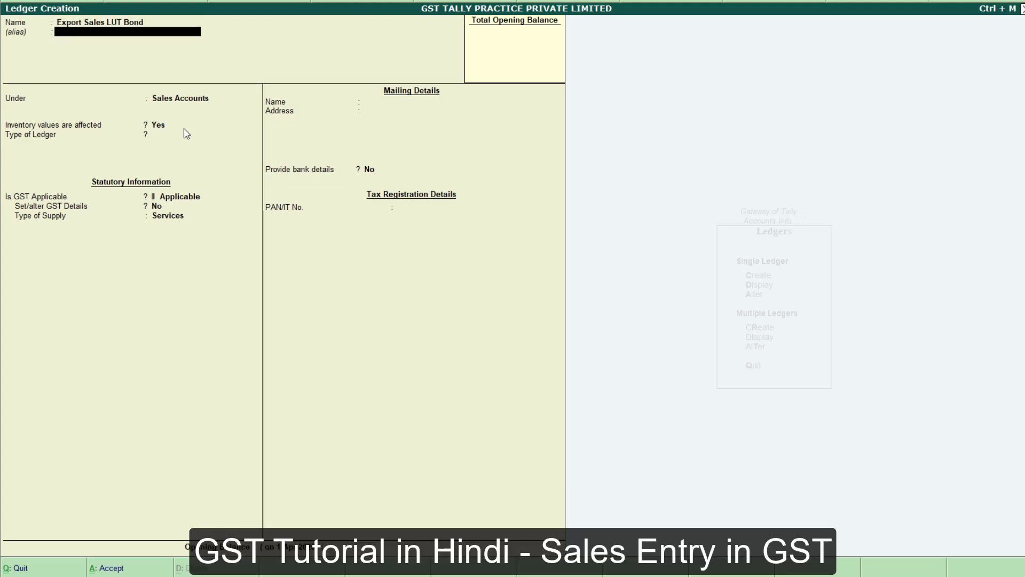
pyautogui.press('Return')
pyautogui.press('Return')
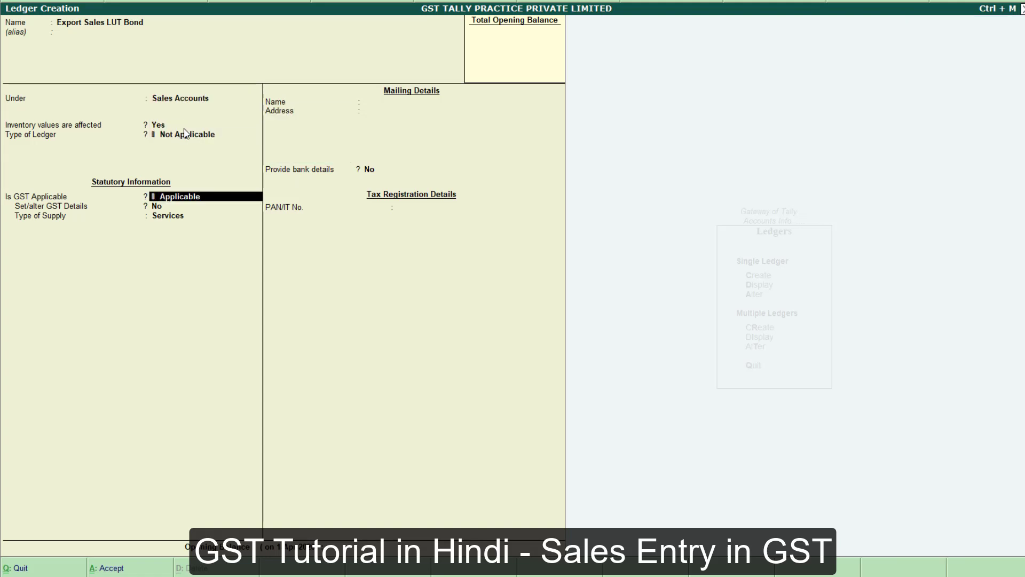
# Enable GST details for Export Sales LUT Bond and set the nature of transaction to Exports LUT/Bond
pyautogui.press('Return')
pyautogui.write('yes')
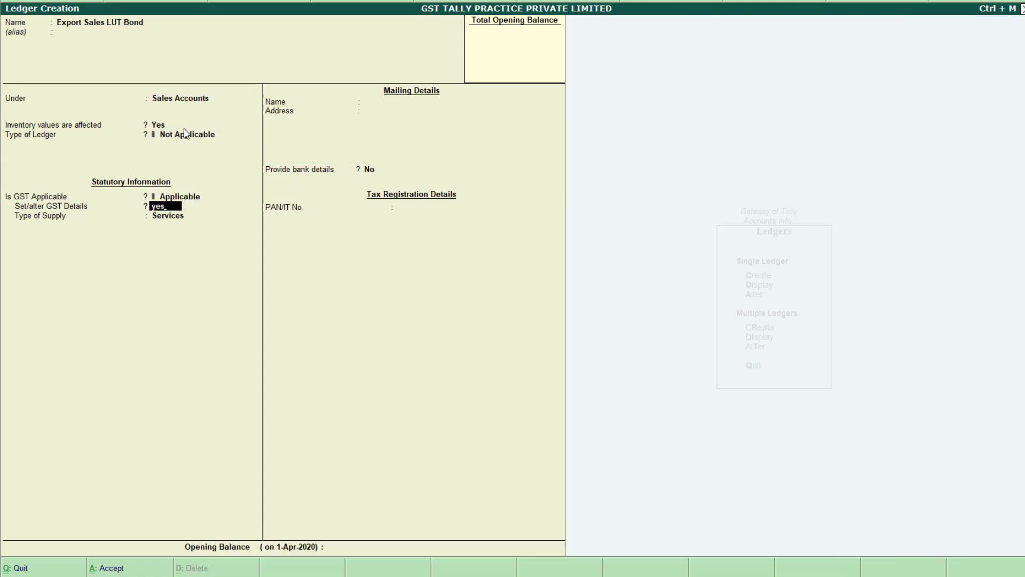
pyautogui.press('Return')
pyautogui.press('Return')
pyautogui.press('Return')
pyautogui.write('Ex')
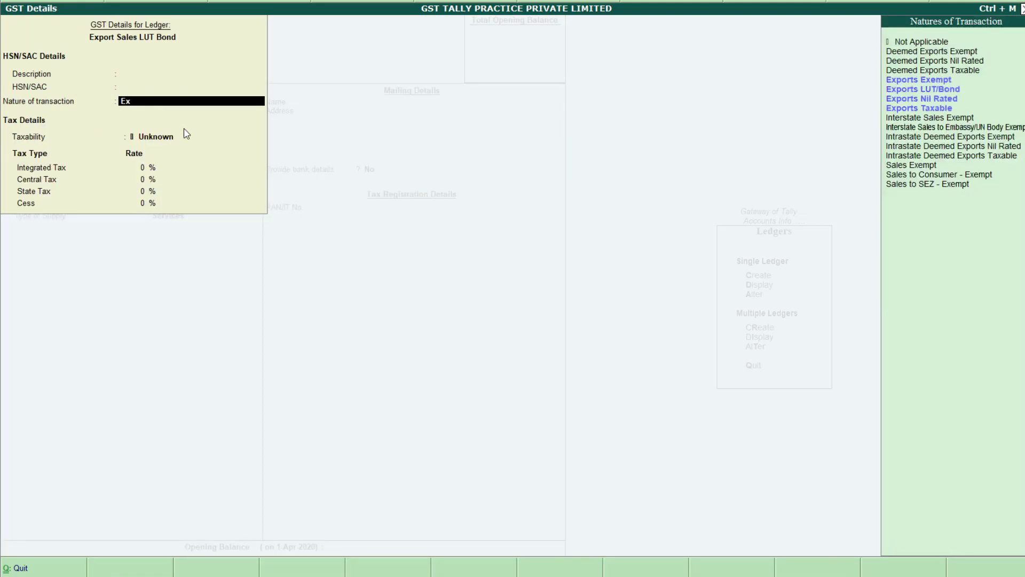
pyautogui.press('Down')
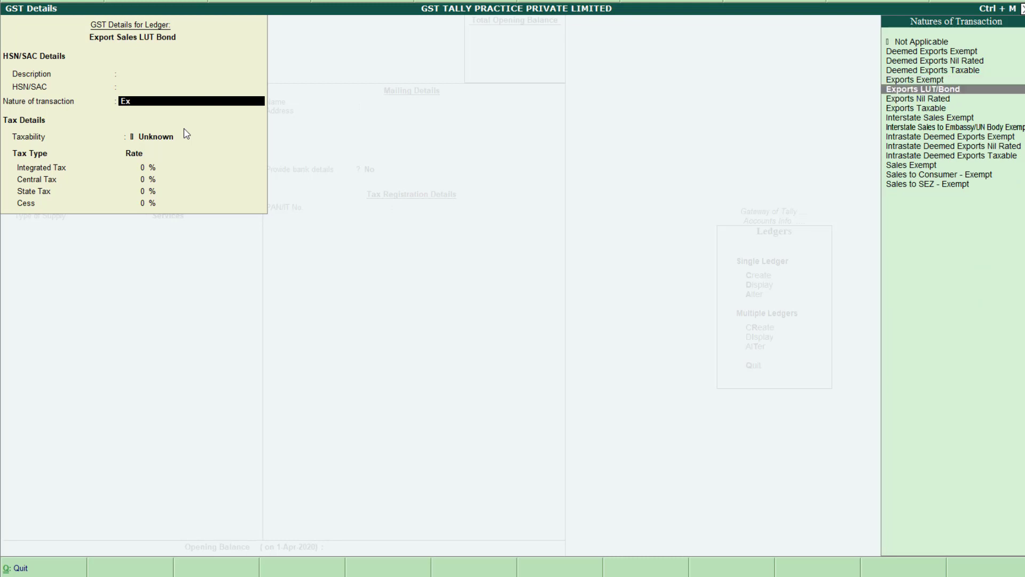
pyautogui.press('Return')
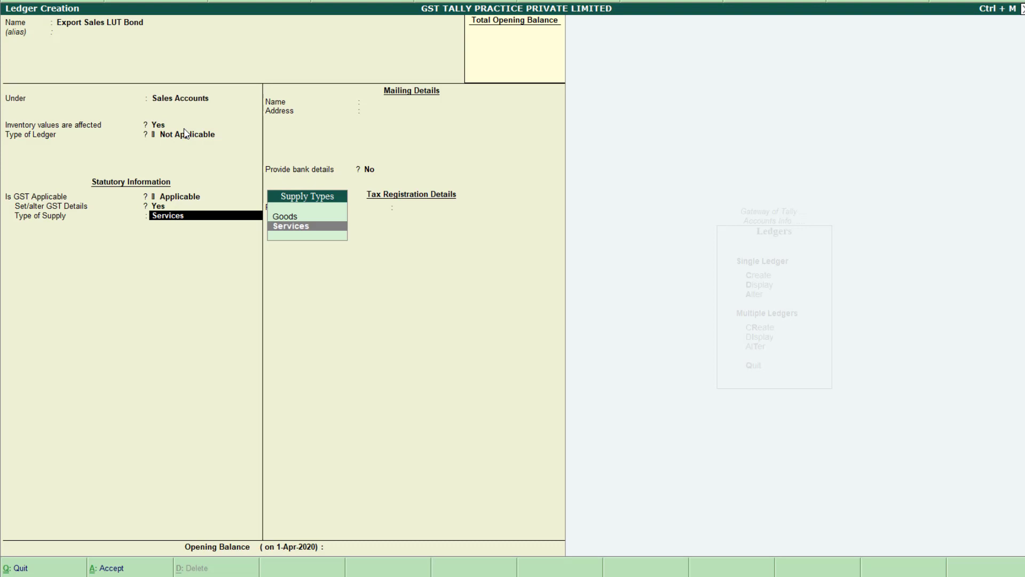
# Set the type of supply of Export Sales LUT Bond to Goods and save the ledger
pyautogui.press('Up')
pyautogui.press('Return')
pyautogui.press('Return')
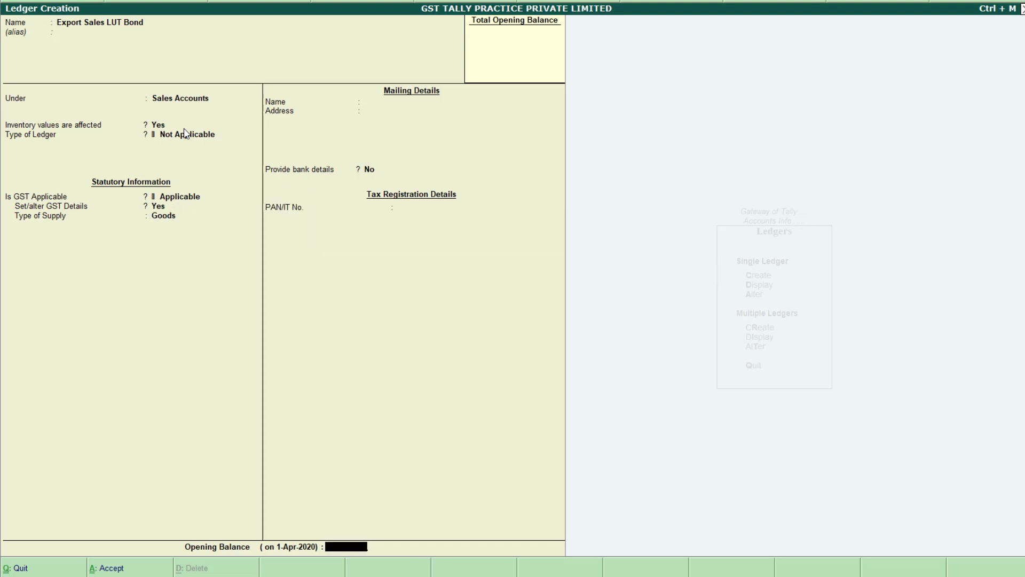
pyautogui.press('Return')
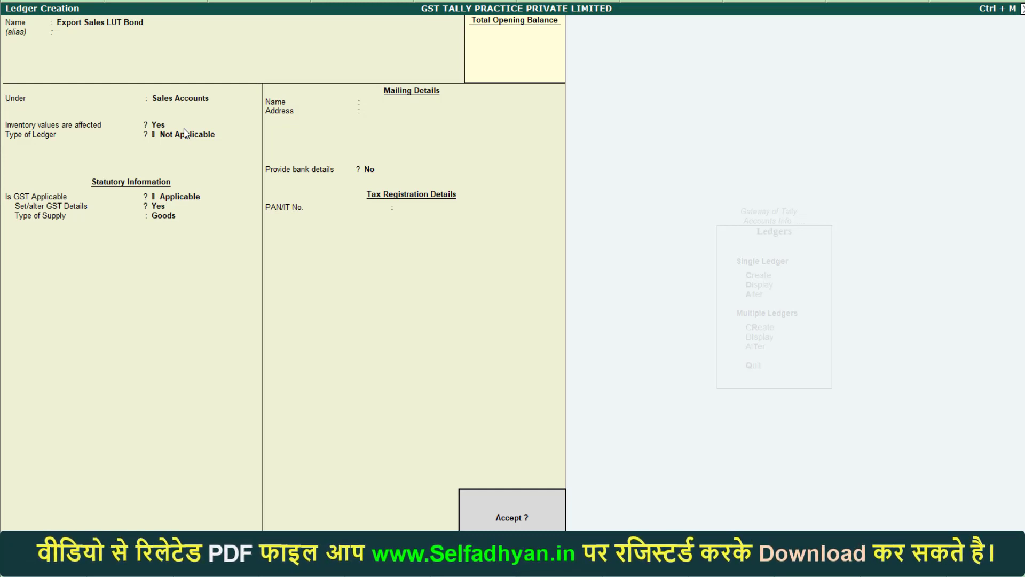
pyautogui.press('Return')
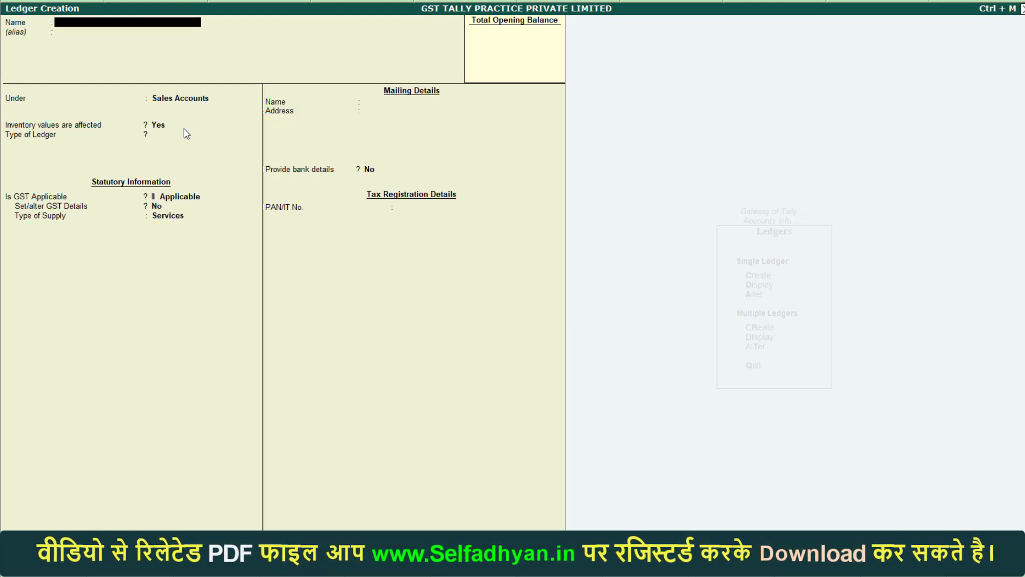
# Switch to the Excel assignment sheet and examine the party names, addresses and GSTIN entries of invoices GTI-01 to GTI-05
pyautogui.hotkey('alt', 'Tab')
pyautogui.click(177, 108)
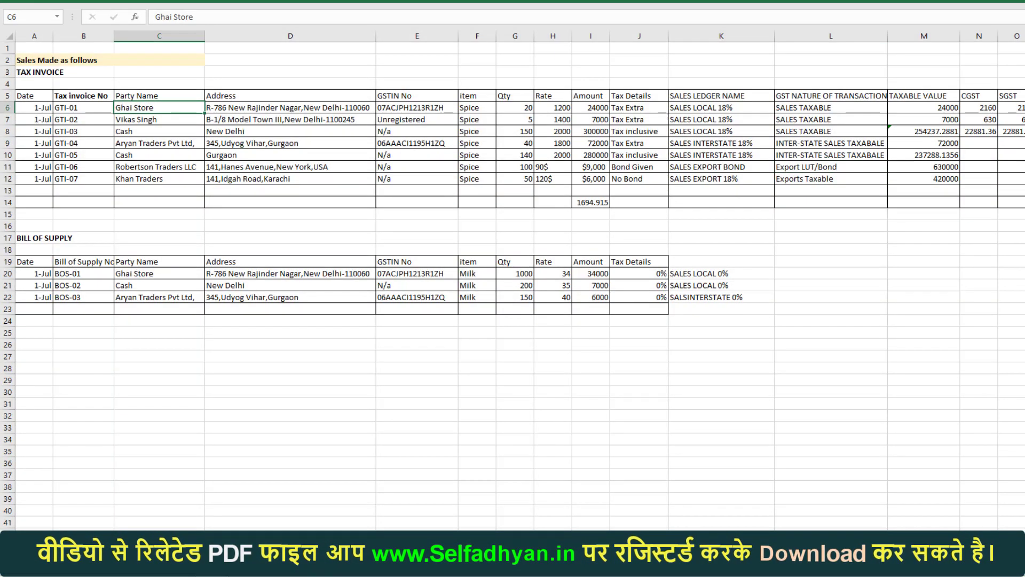
pyautogui.click(323, 108)
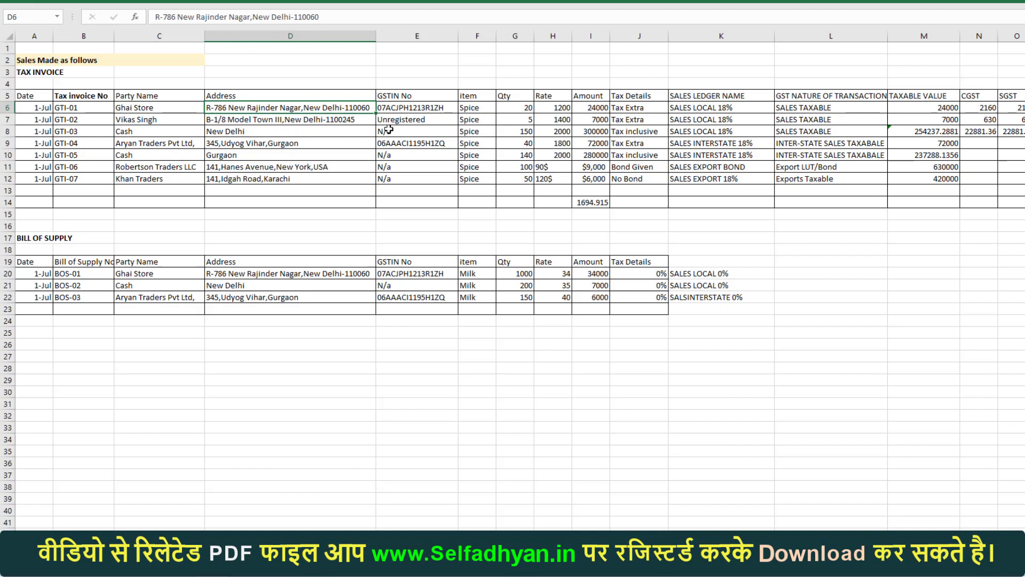
pyautogui.click(424, 109)
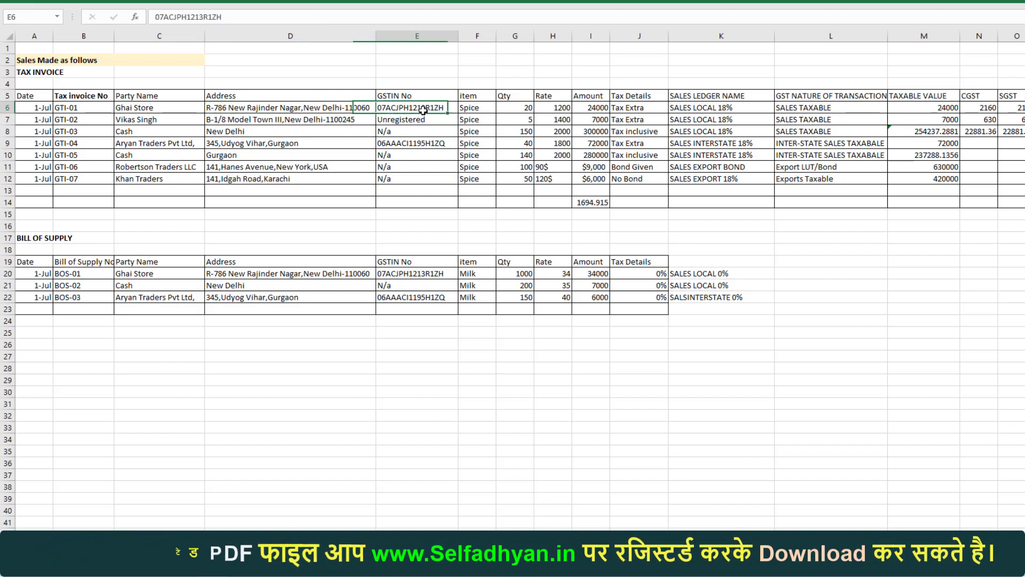
pyautogui.click(133, 119)
pyautogui.click(240, 120)
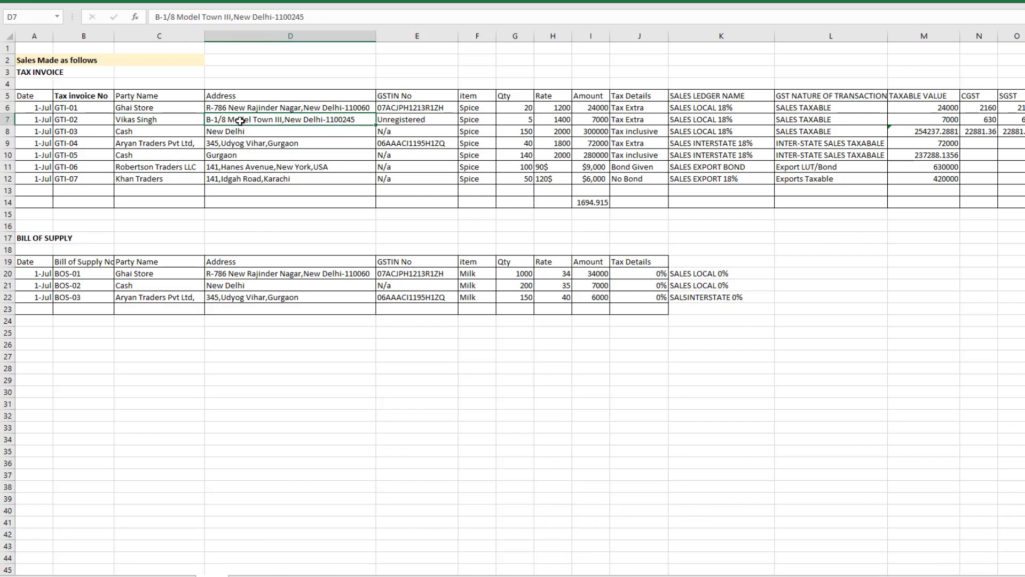
pyautogui.click(425, 120)
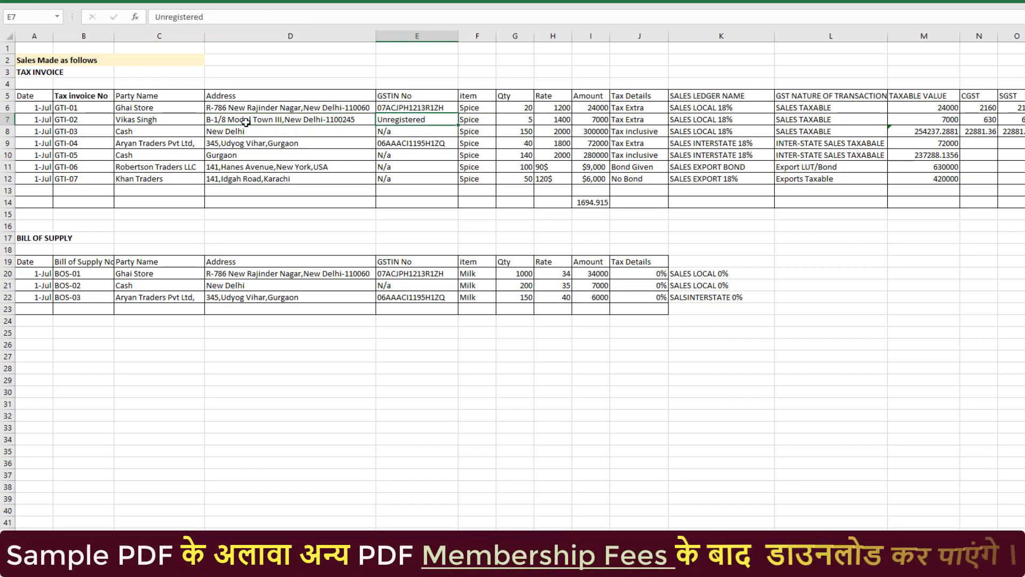
pyautogui.click(177, 134)
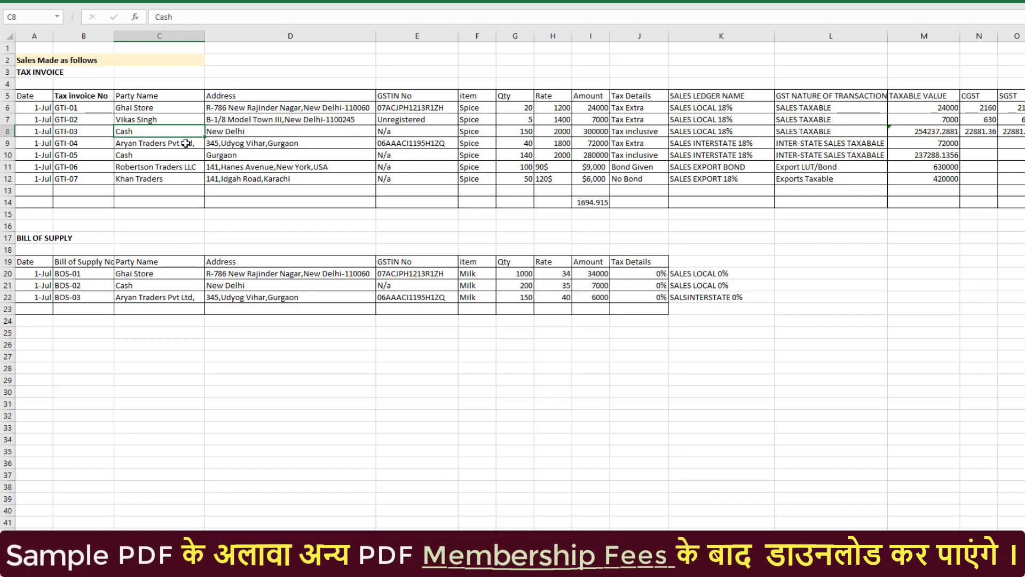
pyautogui.click(185, 143)
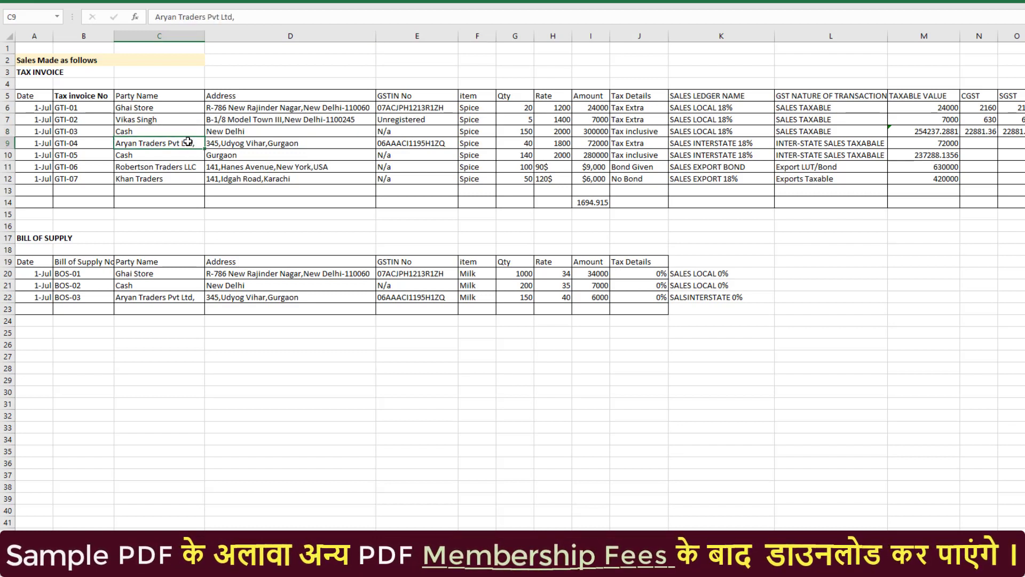
pyautogui.click(429, 143)
pyautogui.click(335, 142)
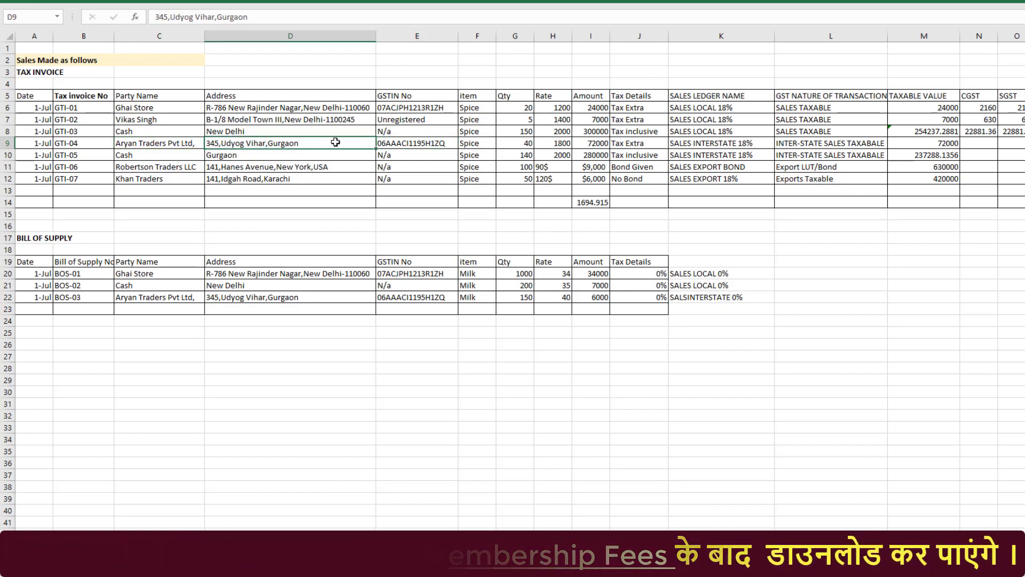
pyautogui.click(165, 154)
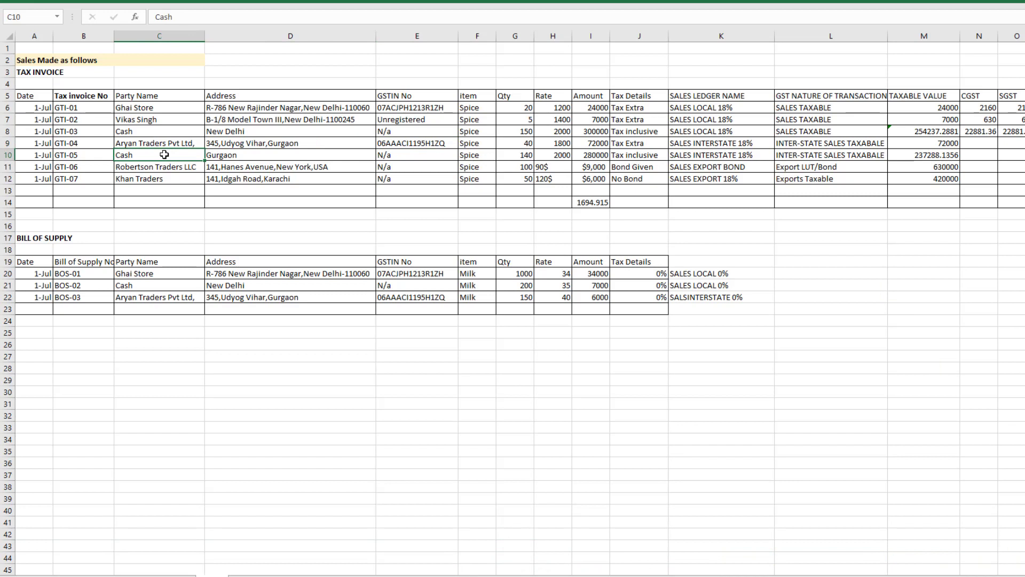
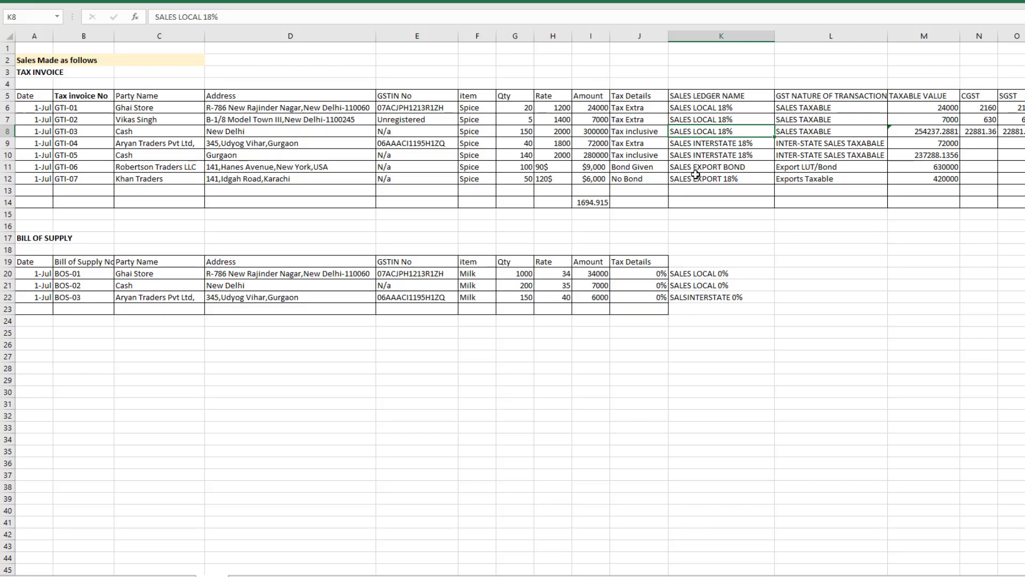
# Switch to Tally and, in the sales invoice configuration, allow entry of rate inclusive of tax for stock items
pyautogui.hotkey('alt', 'Tab')
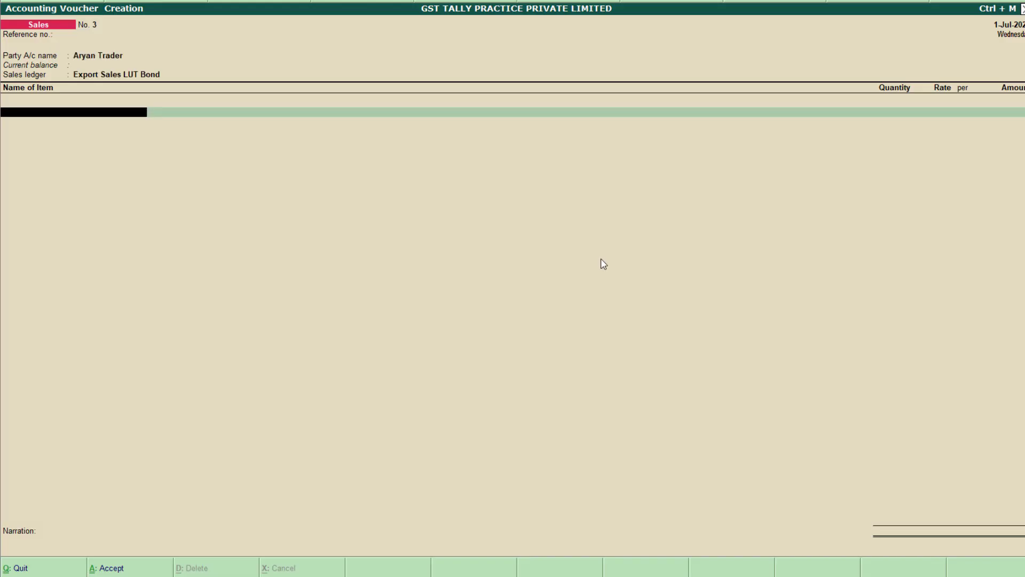
pyautogui.press('F12')
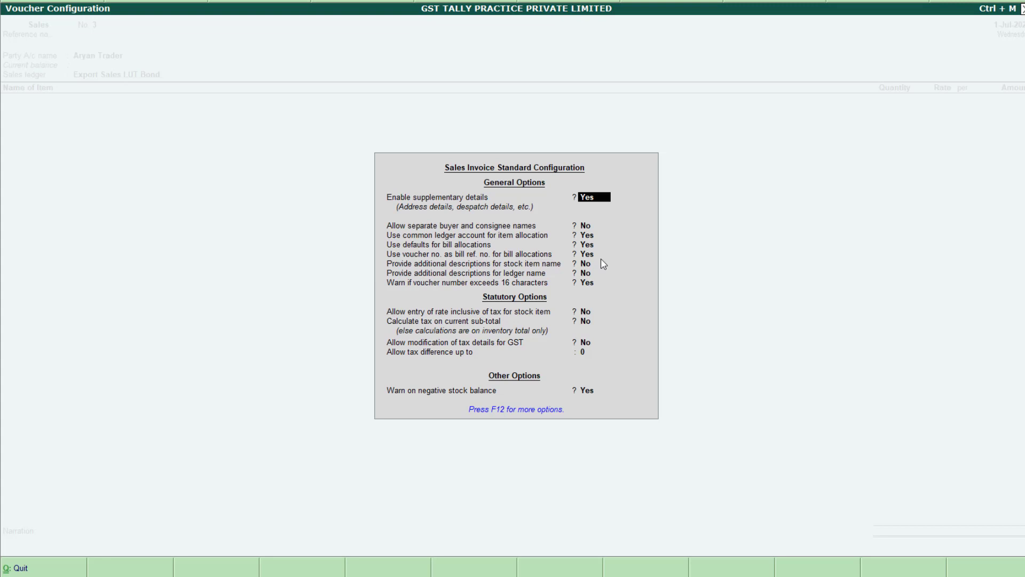
pyautogui.press('Return')
pyautogui.press('Return')
pyautogui.press('Return')
pyautogui.press('Return')
pyautogui.press('Return')
pyautogui.press('Return')
pyautogui.press('Return')
pyautogui.press('Return')
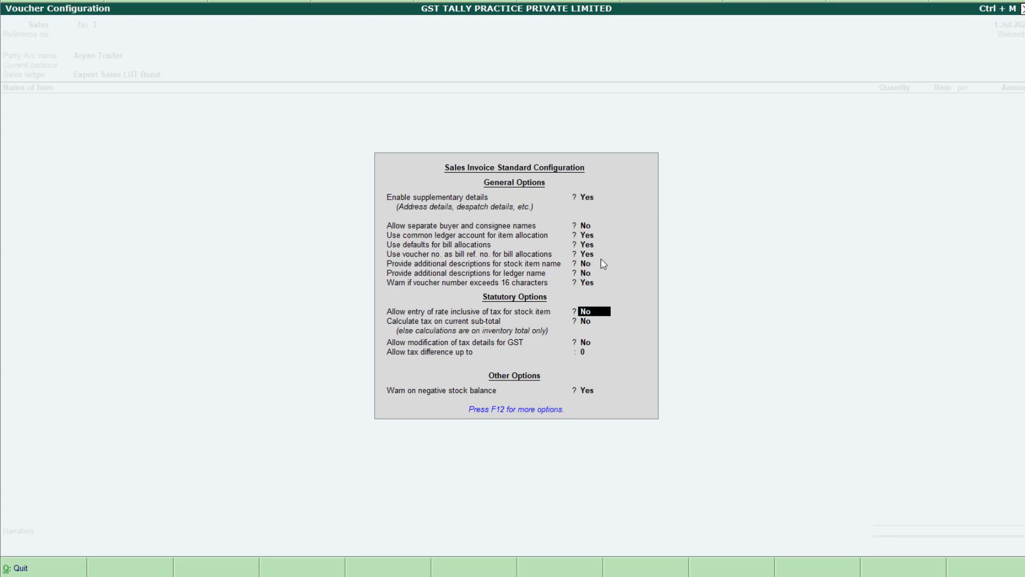
pyautogui.write('yes')
pyautogui.press('Return')
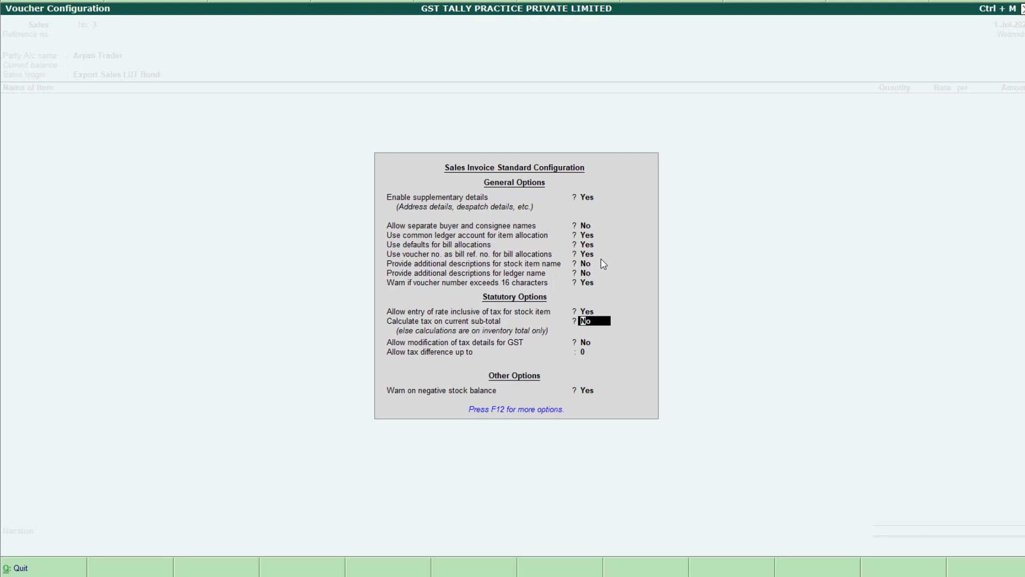
# Allow modification of tax details for GST in the sales invoice configuration and return to the voucher
pyautogui.press('Return')
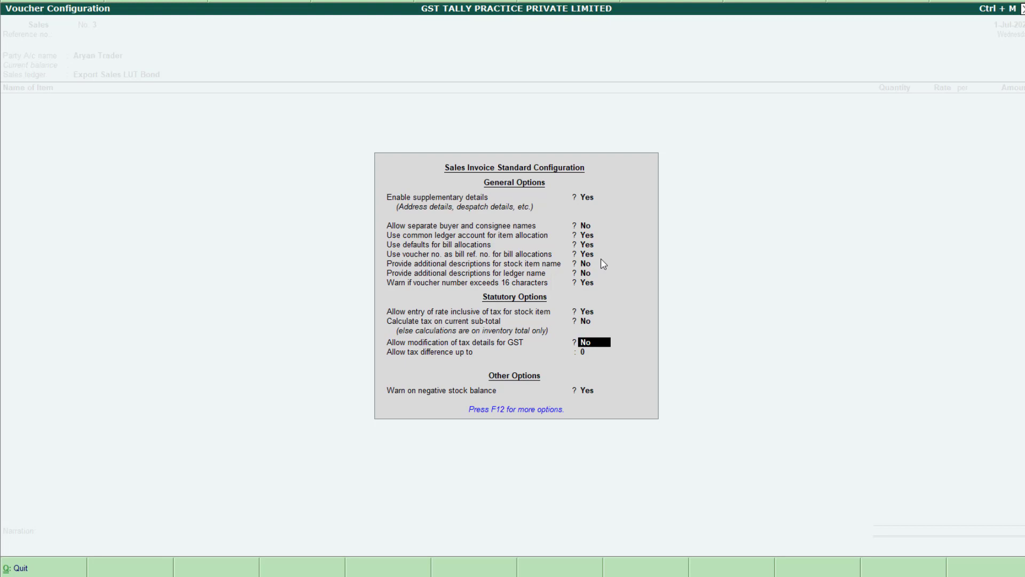
pyautogui.write('yes')
pyautogui.press('Return')
pyautogui.press('Return')
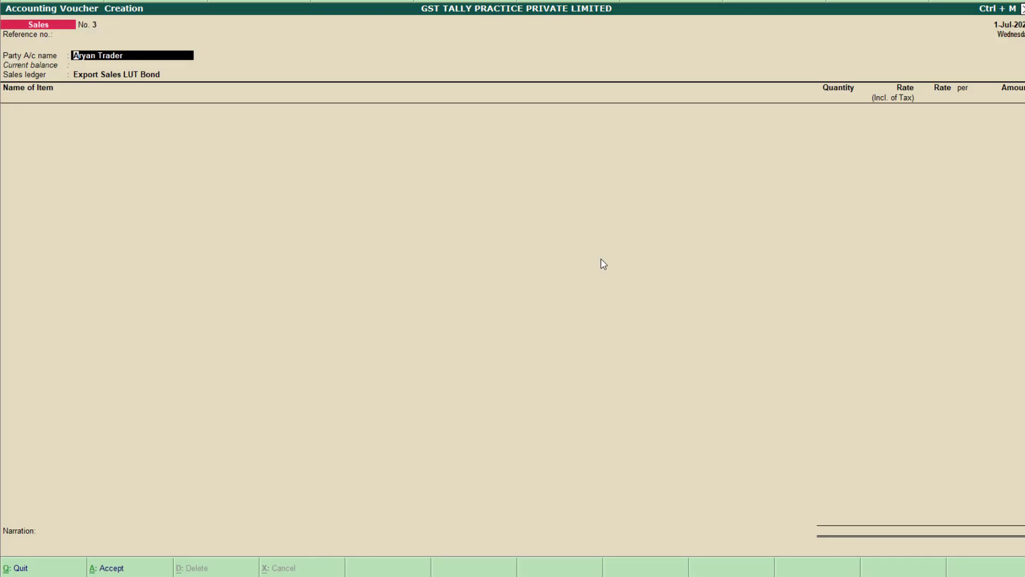
pyautogui.write('Cas')
pyautogui.press('Return')
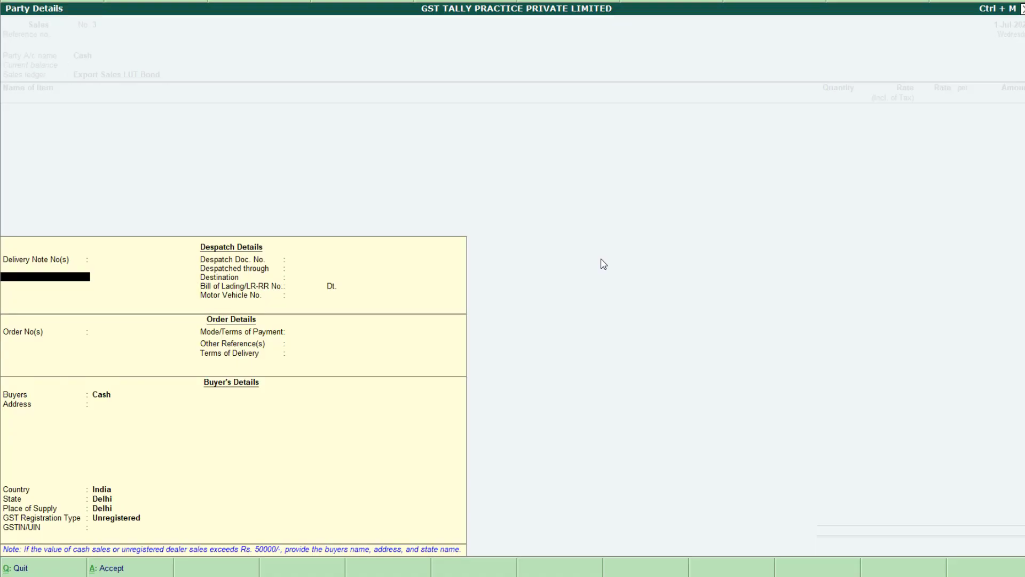
pyautogui.hotkey('ctrl', 'a')
pyautogui.press('Down')
pyautogui.press('Down')
pyautogui.press('Down')
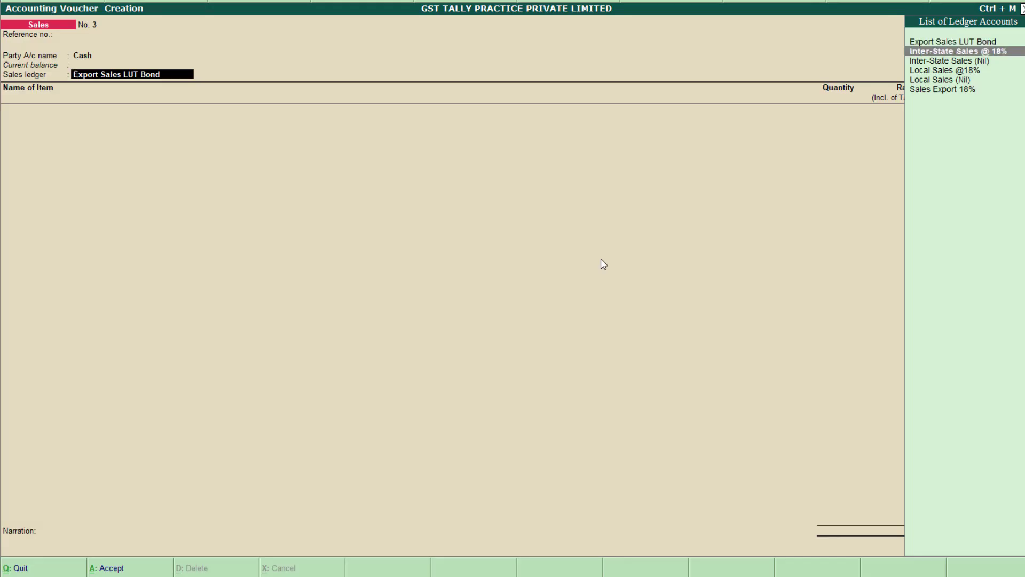
pyautogui.press('Return')
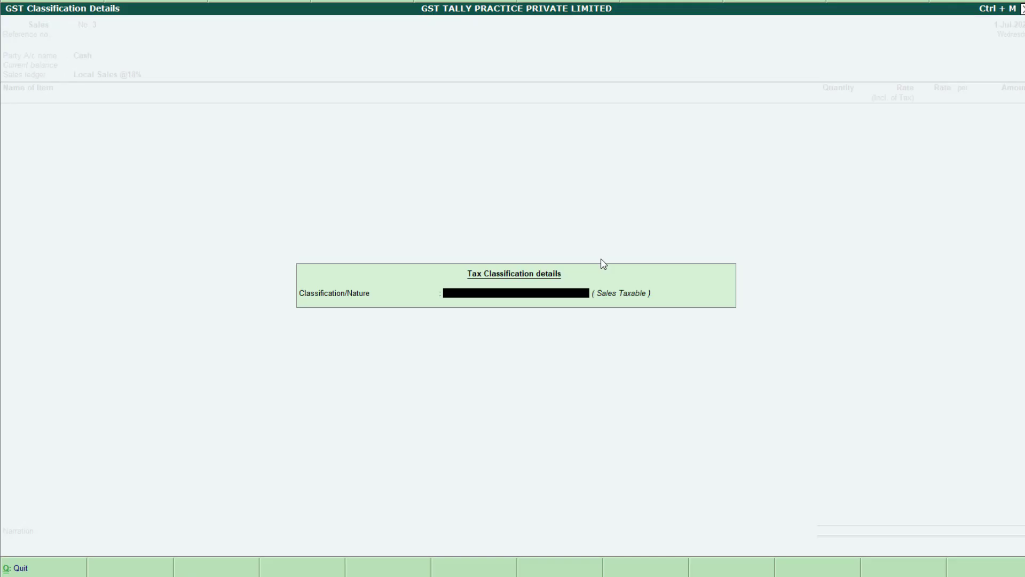
pyautogui.press('Return')
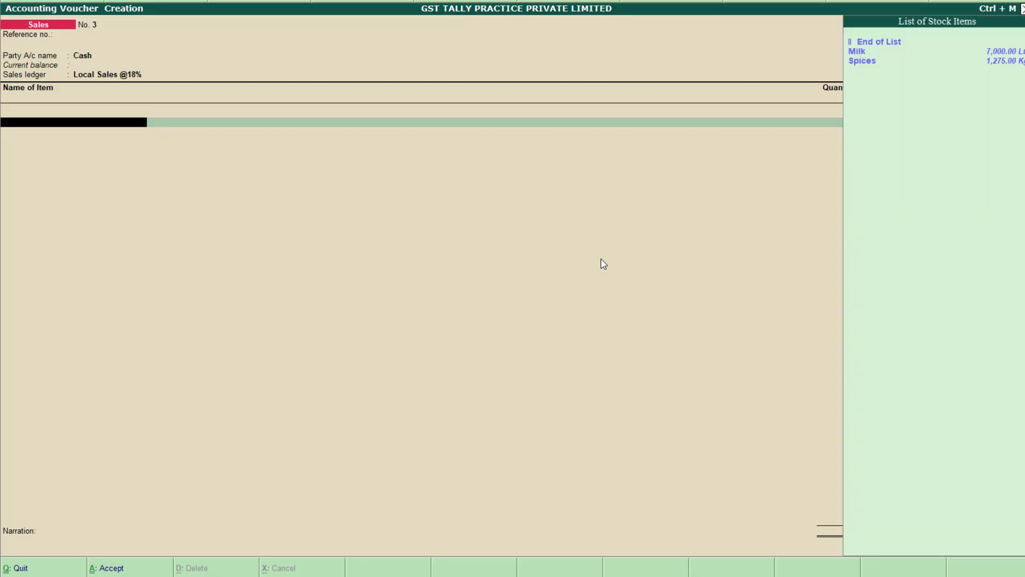
# Add 150 Kg of Spices to the cash sale at a tax-inclusive rate of 2,000
pyautogui.press('Down')
pyautogui.press('Down')
pyautogui.press('Return')
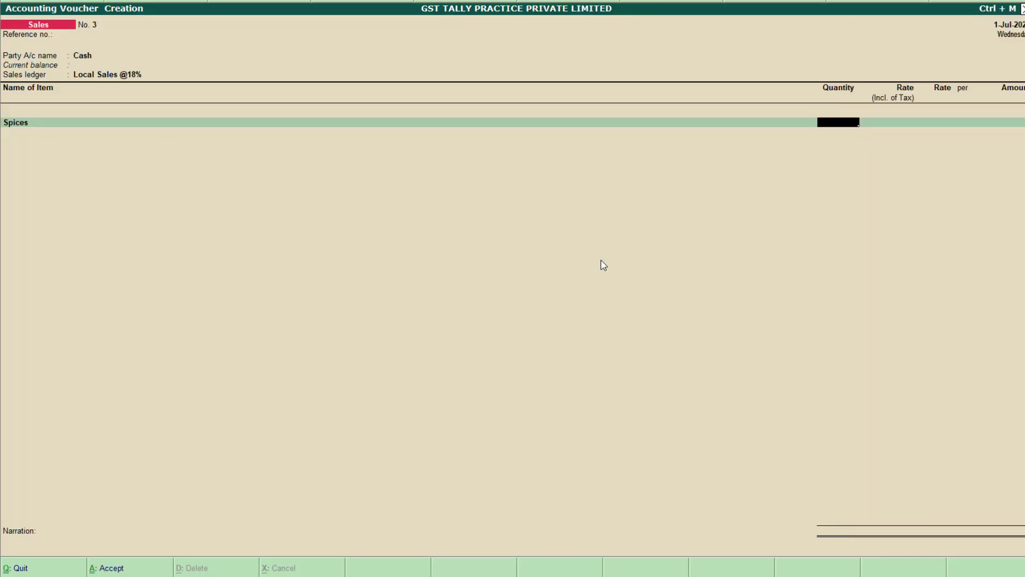
pyautogui.write('150')
pyautogui.press('Return')
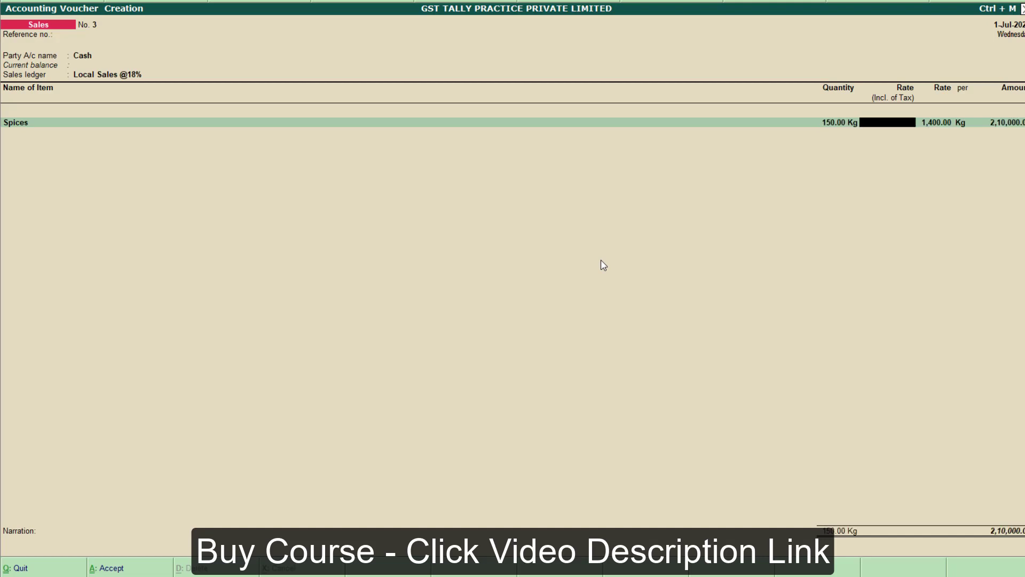
pyautogui.write('2000')
pyautogui.press('Return')
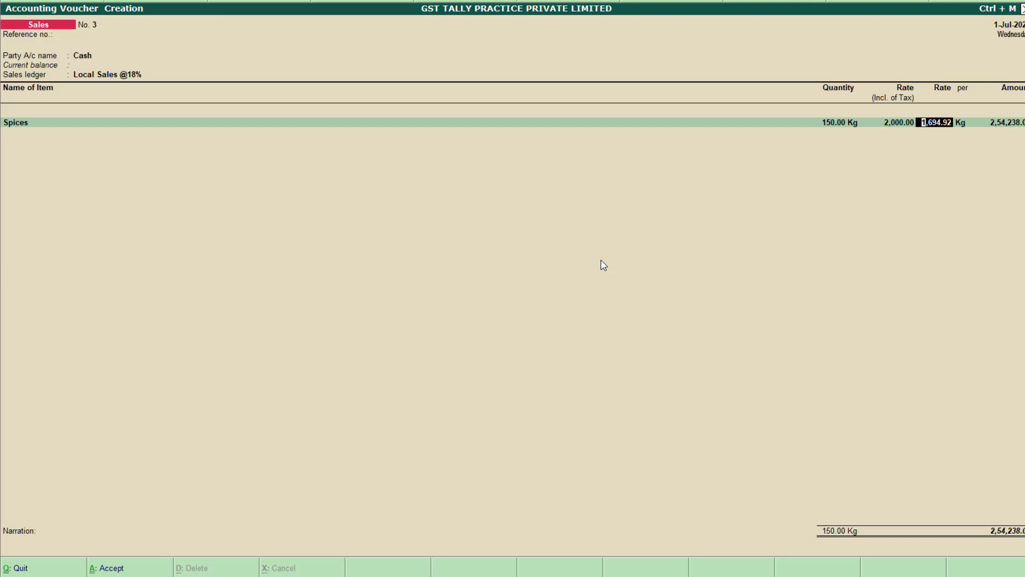
pyautogui.press('Return')
pyautogui.press('Return')
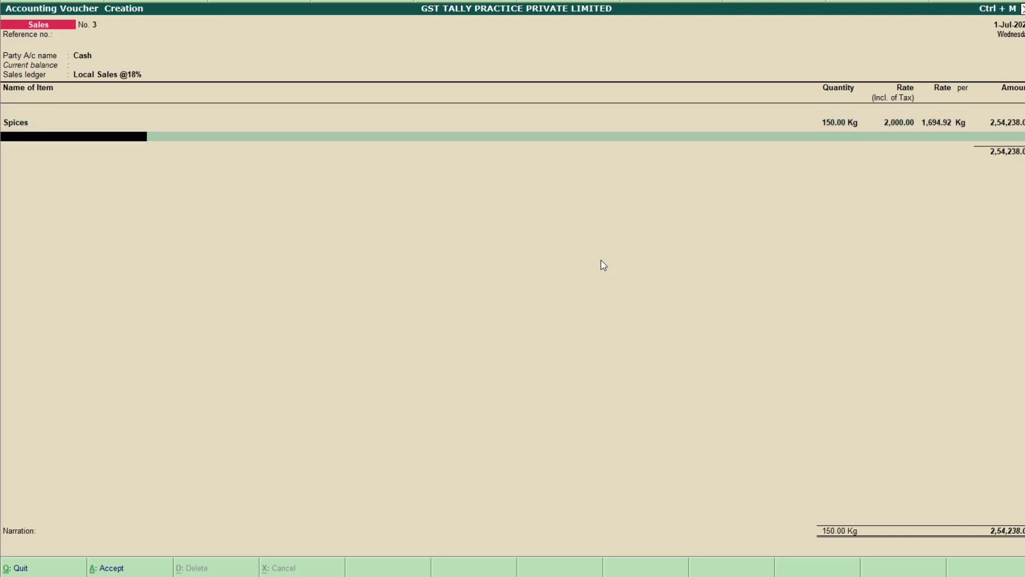
# Finish the item list and add Output CGST 9% and Output SGST 9% to the cash sale
pyautogui.press('Return')
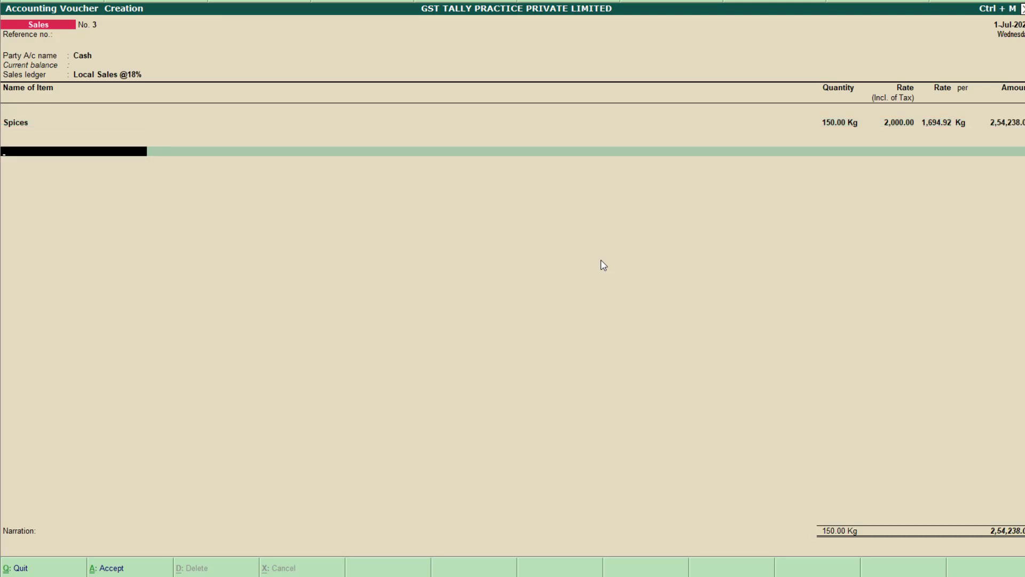
pyautogui.press('Down')
pyautogui.press('Return')
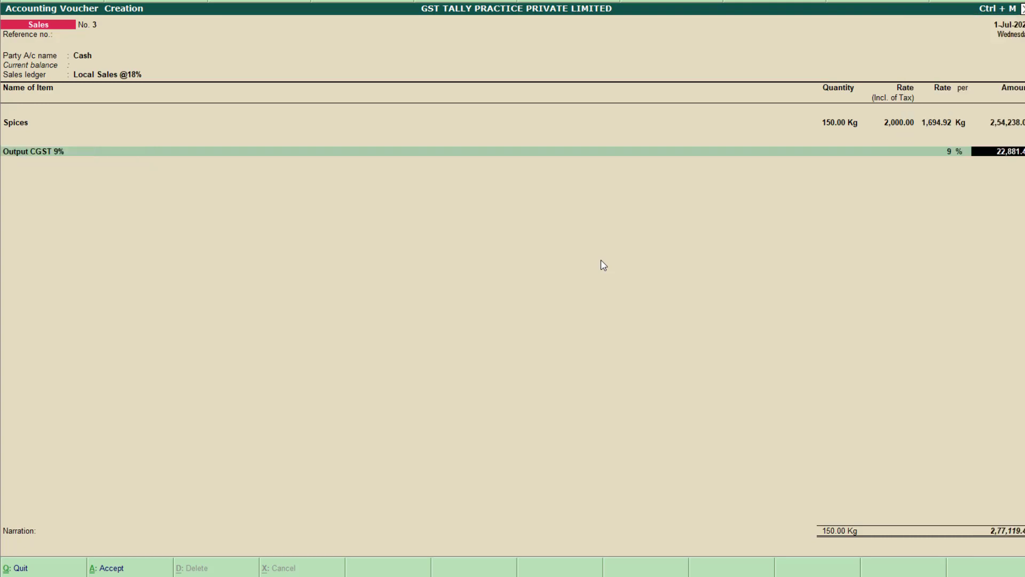
pyautogui.press('Return')
pyautogui.write('O')
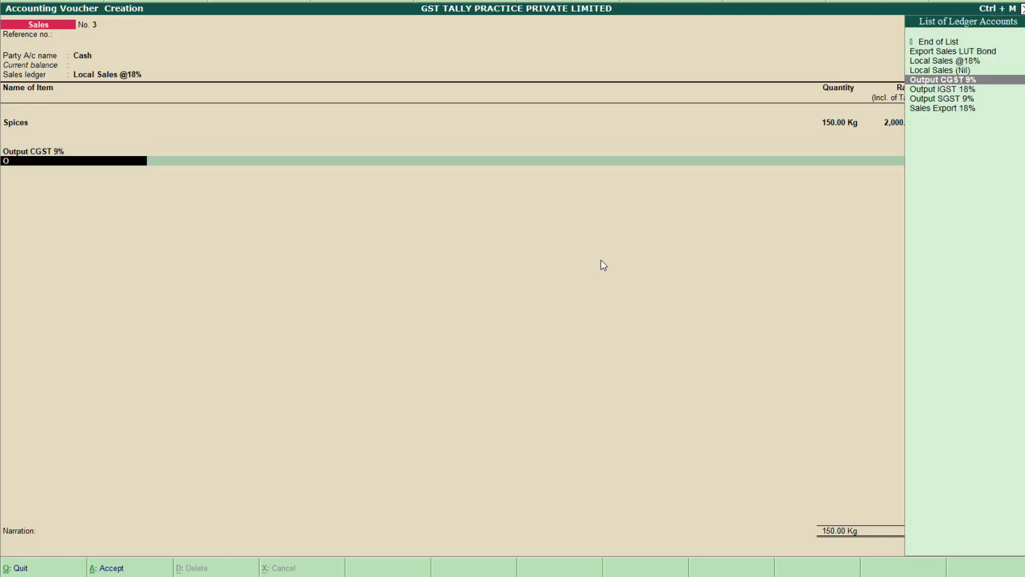
pyautogui.press('Down')
pyautogui.press('Down')
pyautogui.press('Return')
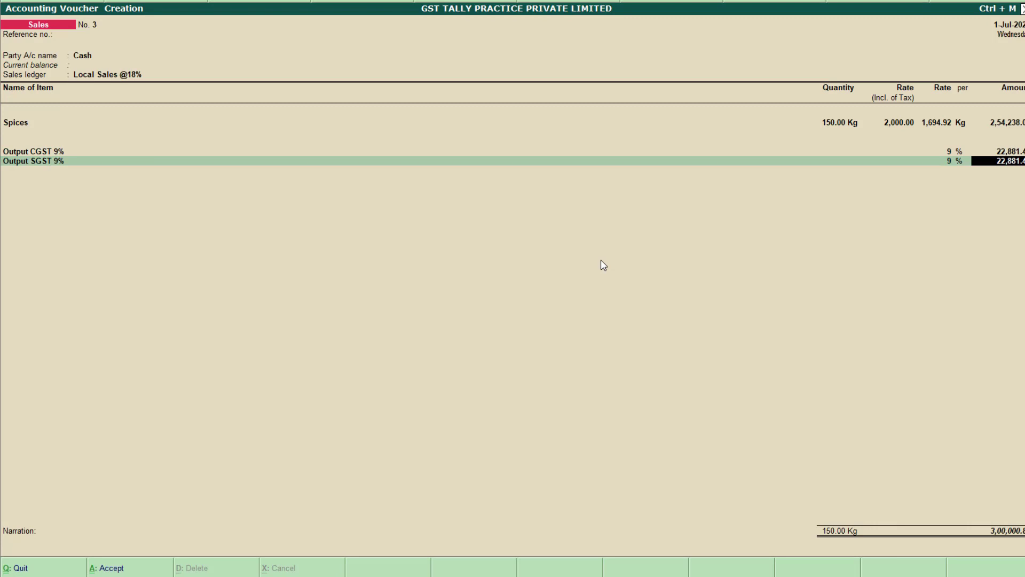
pyautogui.press('Return')
# Create a ledger named Round from within the voucher and place it under Indirect Expenses
pyautogui.hotkey('alt', 'c')
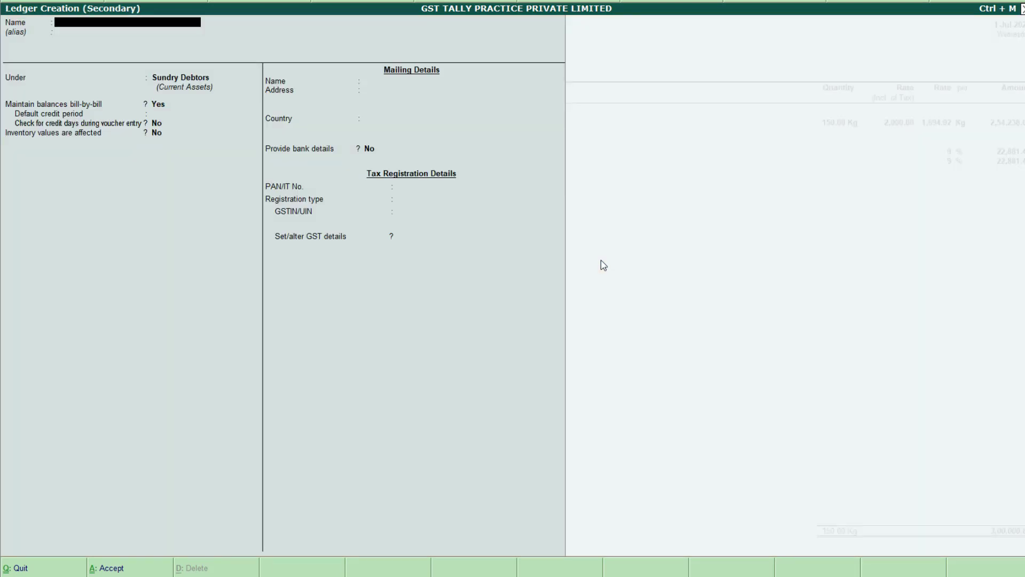
pyautogui.write('Round')
pyautogui.press('Return')
pyautogui.press('Return')
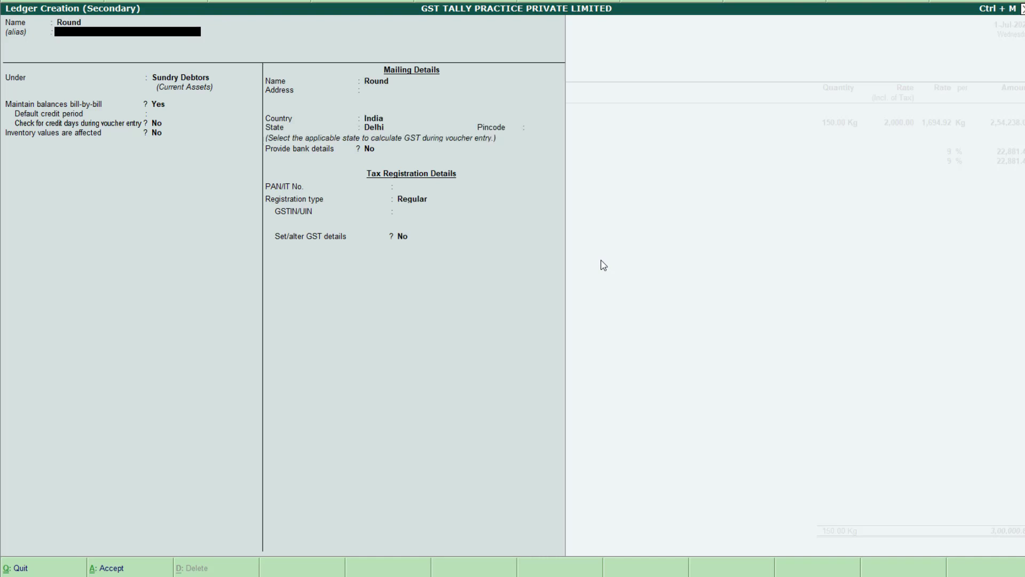
pyautogui.write('I')
pyautogui.press('Up')
pyautogui.press('Up')
pyautogui.press('Up')
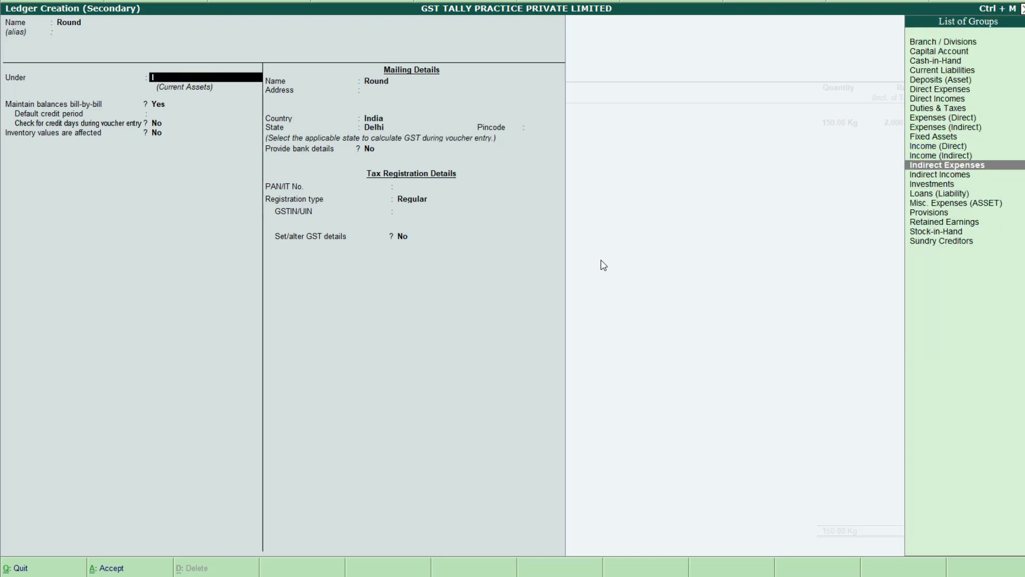
pyautogui.press('Return')
# Make Round an Invoice Rounding ledger with Normal Rounding, save it and accept its amount in the voucher
pyautogui.press('Return')
pyautogui.press('Down')
pyautogui.press('Down')
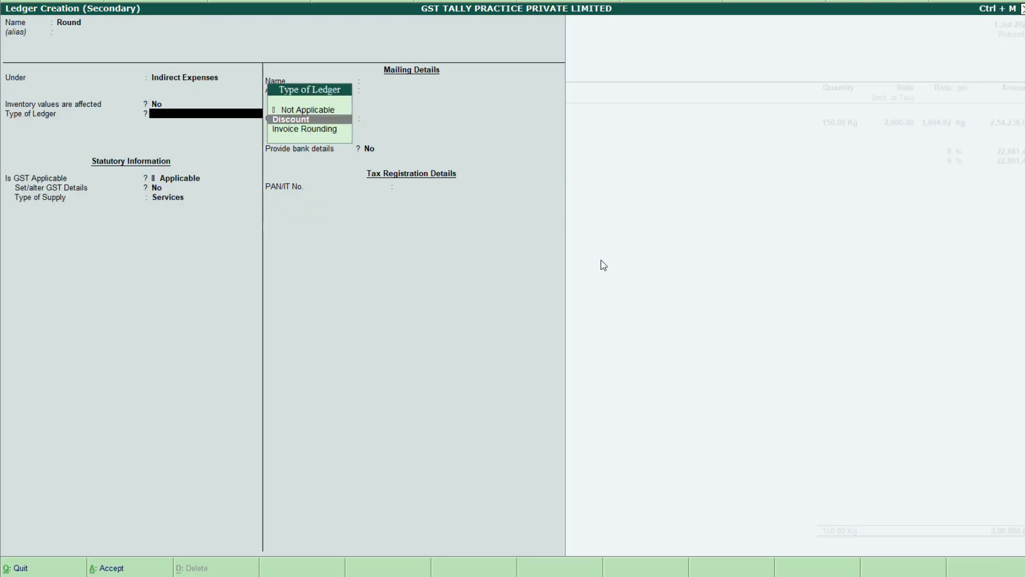
pyautogui.press('Return')
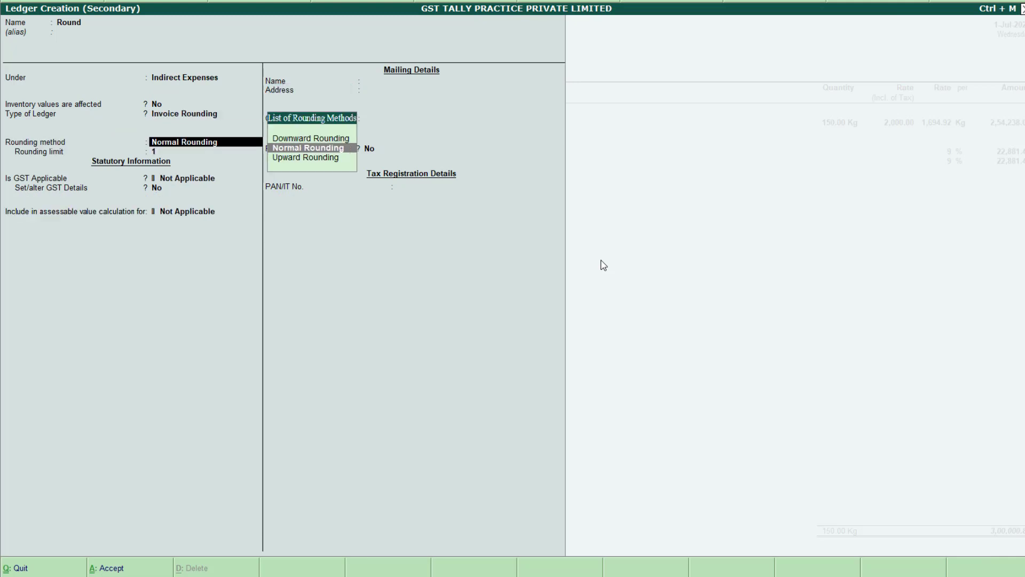
pyautogui.press('Return')
pyautogui.hotkey('ctrl', 'a')
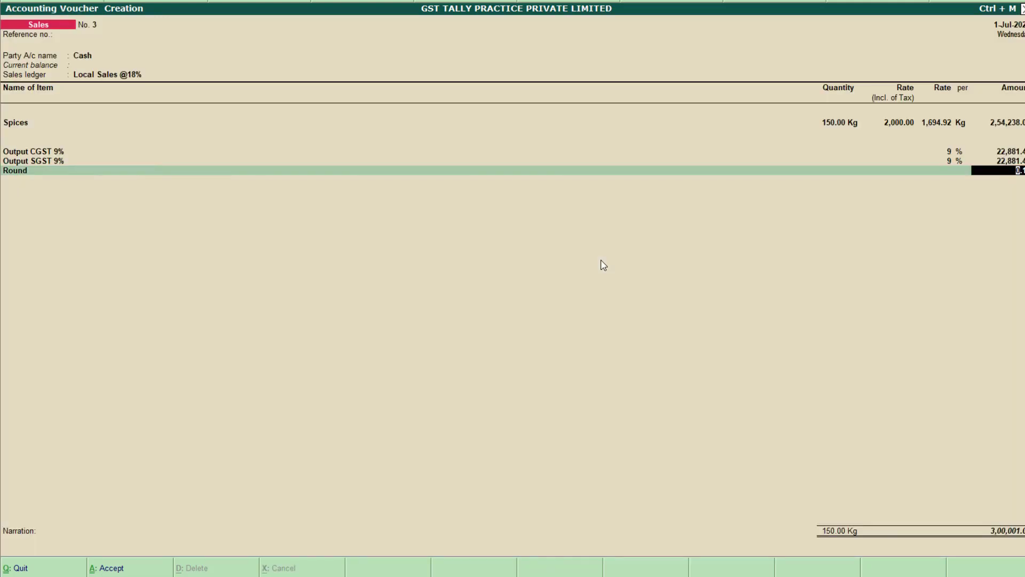
pyautogui.press('Return')
pyautogui.press('Return')
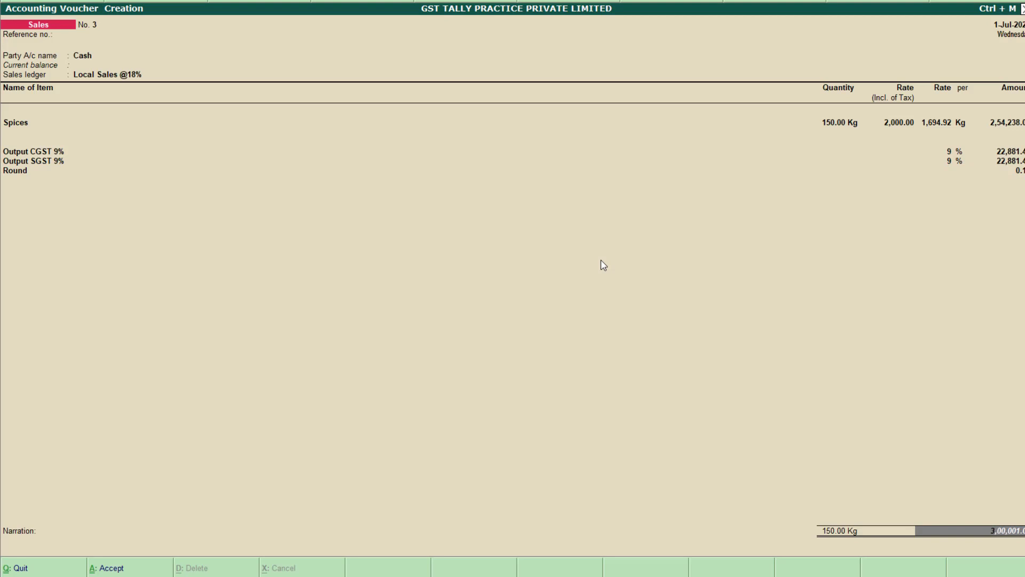
pyautogui.press('Return')
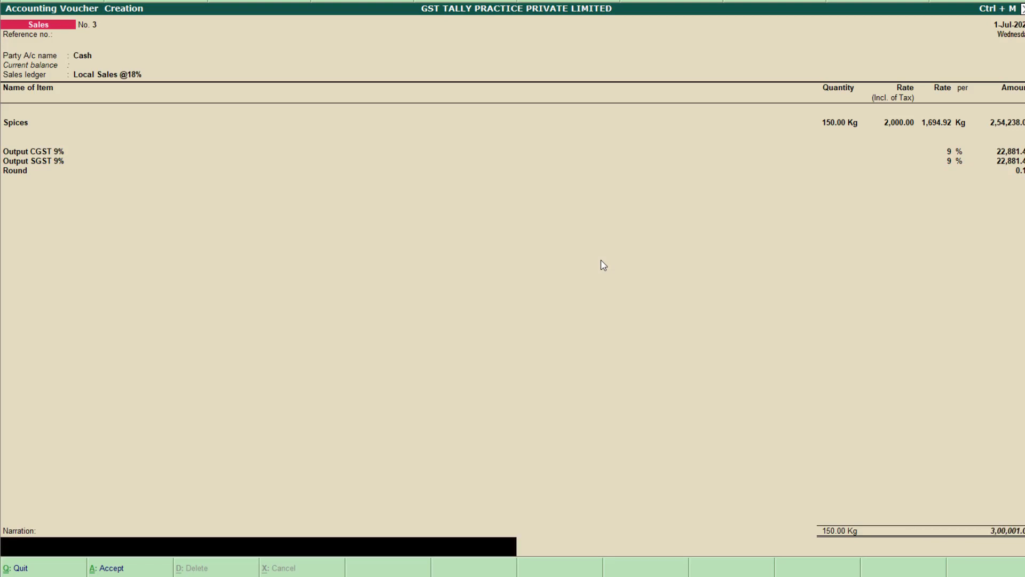
# Calculate 2000/1.18 in Tally's calculator to check the rate without tax
pyautogui.hotkey('ctrl', 'n')
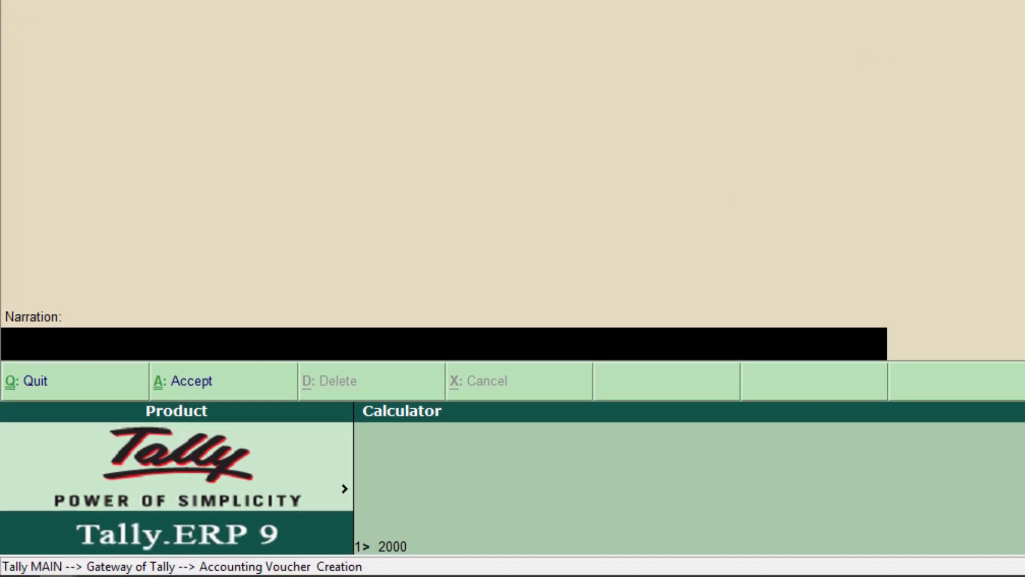
pyautogui.write('2000/1.18')
pyautogui.press('Return')
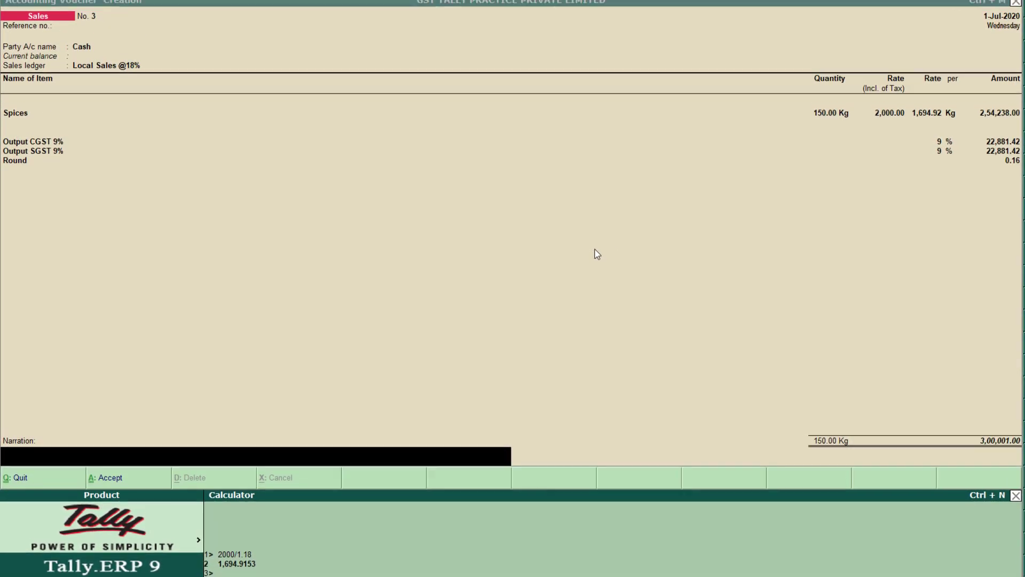
# Return to the voucher, leave the narration empty and save the cash sale
pyautogui.hotkey('ctrl', 'm')
pyautogui.press('Return')
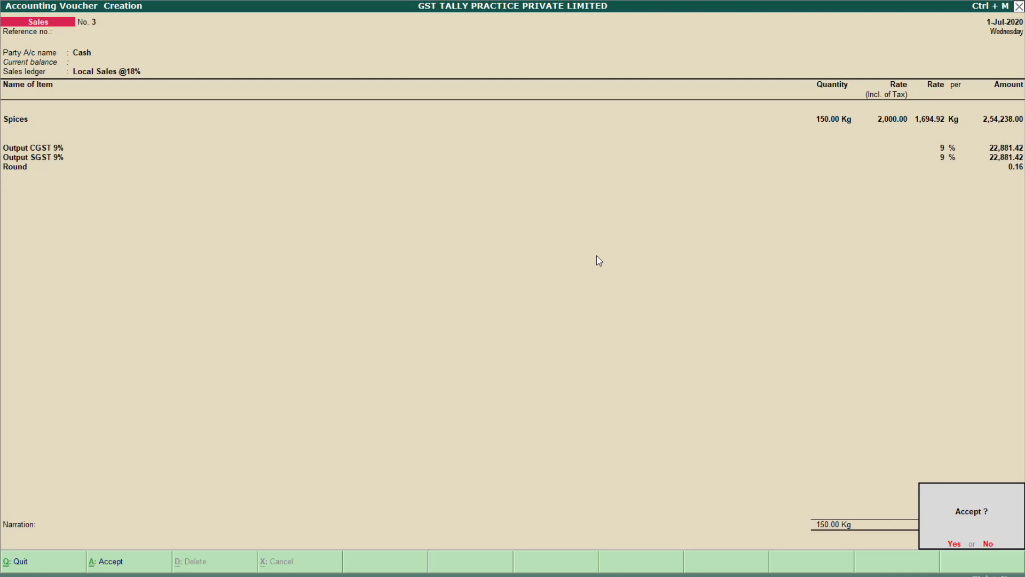
pyautogui.press('Return')
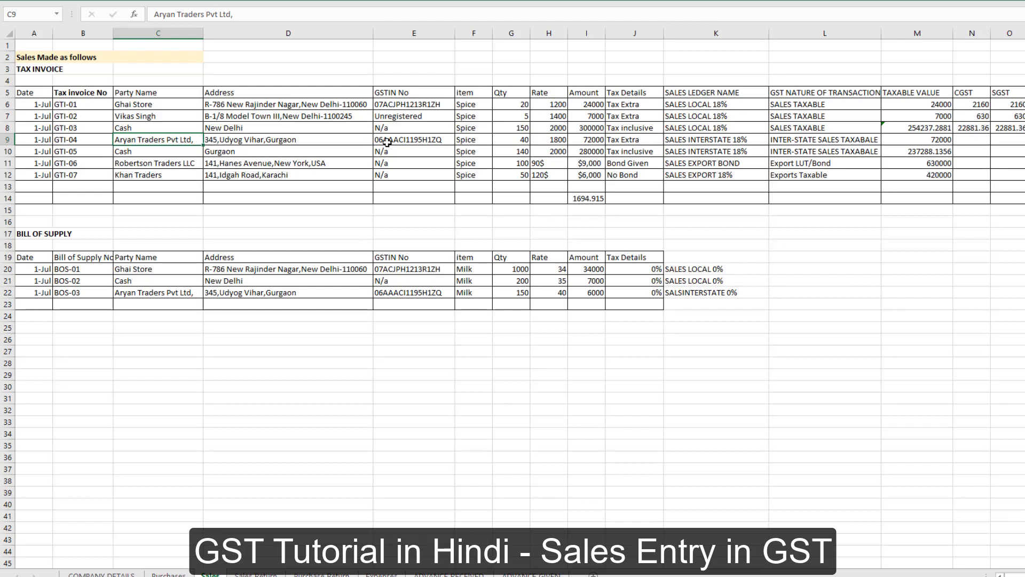
# Check the quantity, rate and tax details of invoice GTI-04 in the Excel assignment sheet
pyautogui.click(511, 142)
pyautogui.click(555, 139)
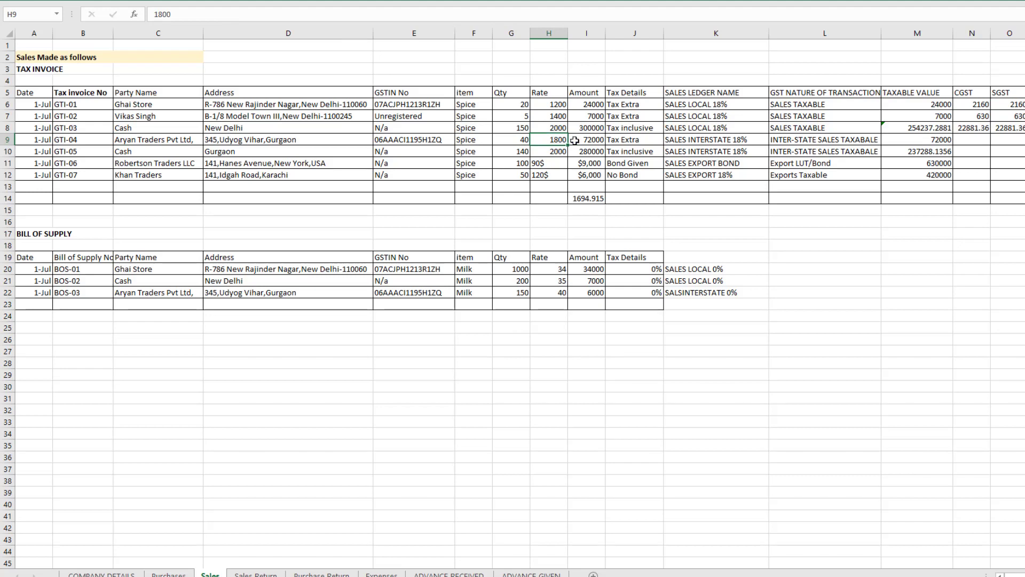
pyautogui.click(631, 140)
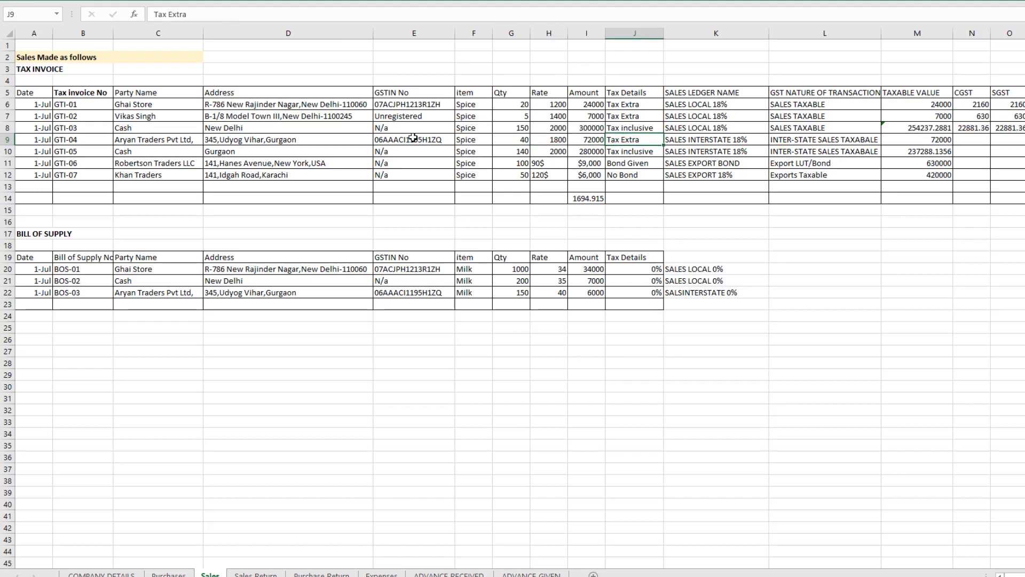
# Switch back to Tally, choose Aryan Trader as the party of the new sales voucher and accept the party details
pyautogui.hotkey('alt', 'Tab')
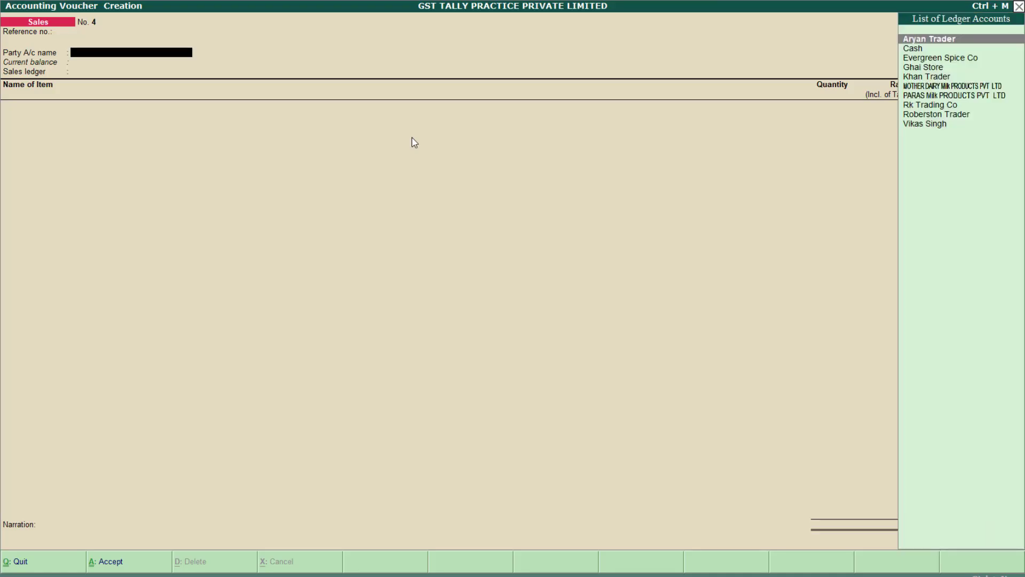
pyautogui.write('Ar')
pyautogui.press('Return')
pyautogui.hotkey('ctrl', 'a')
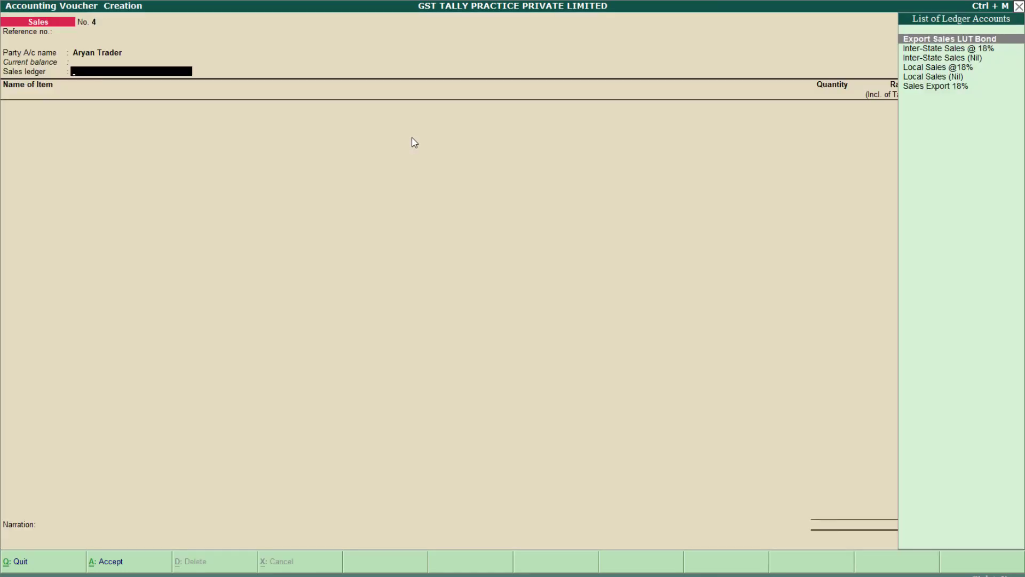
# Set the sales ledger of the Aryan Trader voucher to Inter-State Sales @ 18% and accept its default tax classification
pyautogui.write('In')
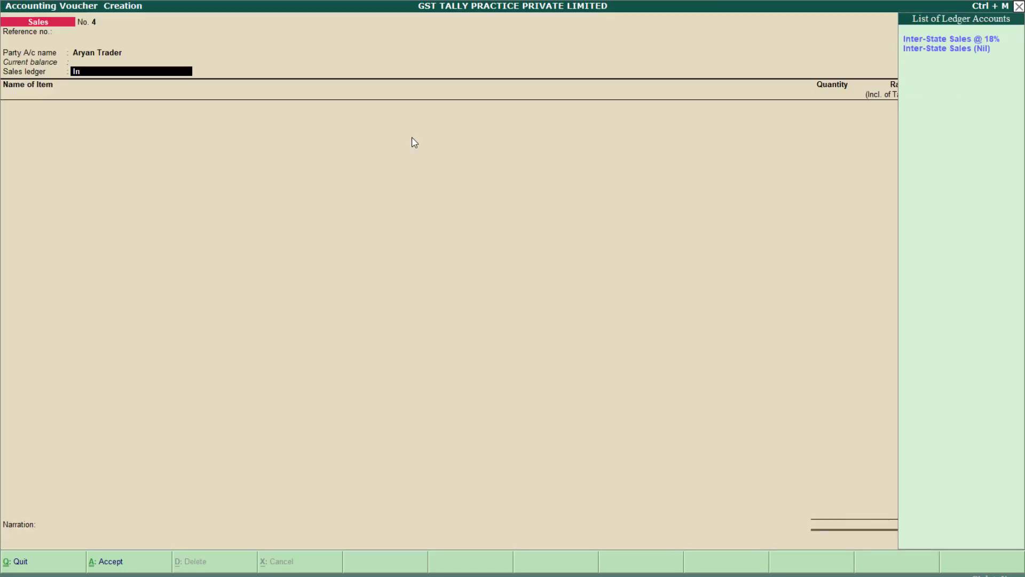
pyautogui.press('Return')
pyautogui.press('Return')
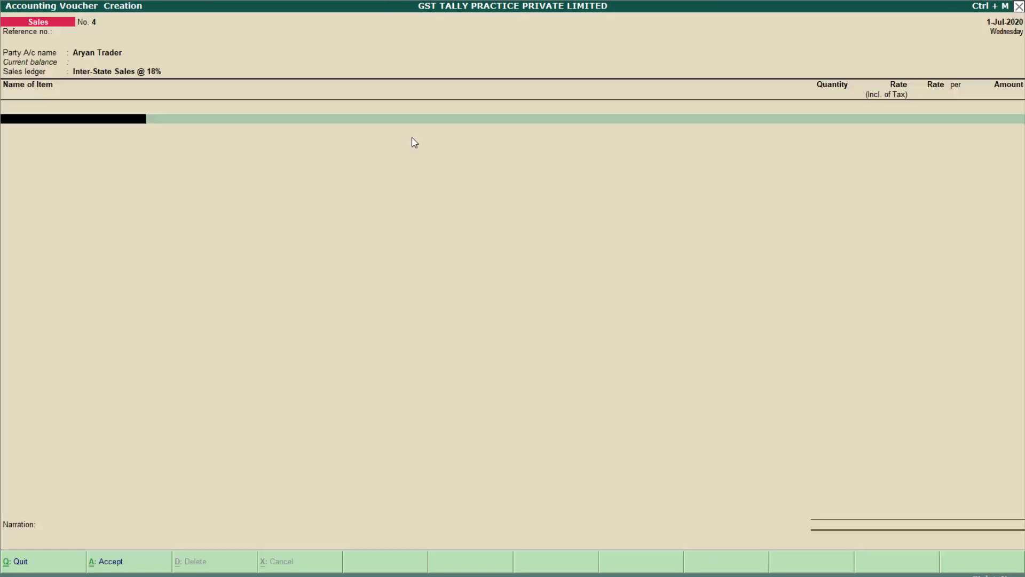
# Enter the Spices item with a quantity of 40 Kg at a tax-exclusive rate of 1,800 and end the item list
pyautogui.write('S')
pyautogui.press('Return')
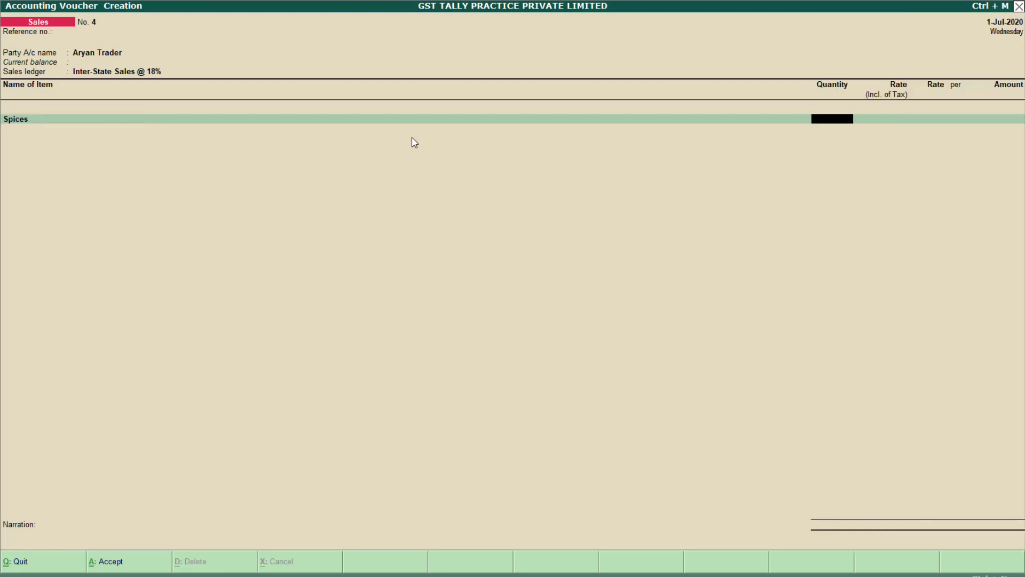
pyautogui.write('40')
pyautogui.press('Return')
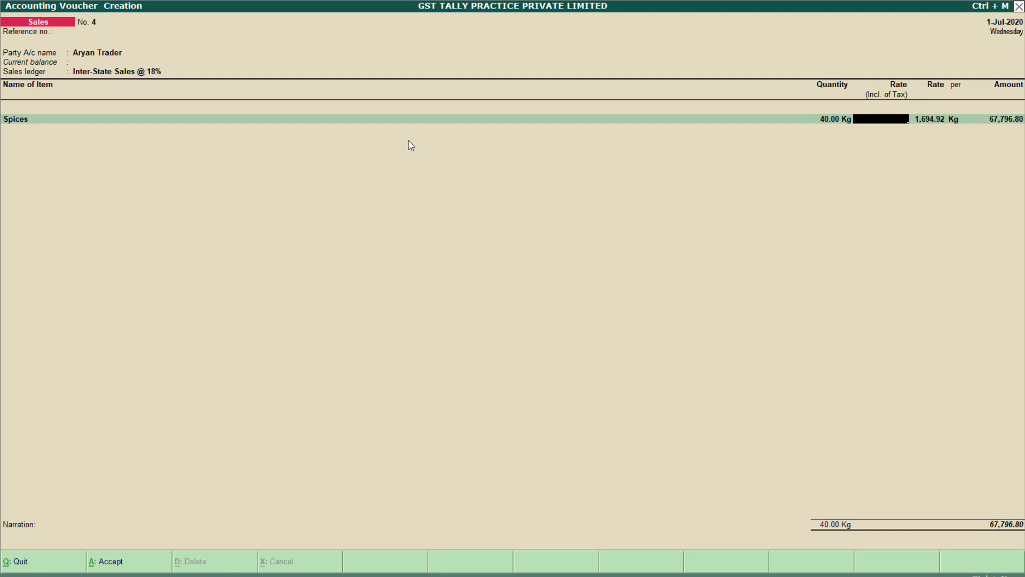
pyautogui.press('Return')
pyautogui.write('1,80')
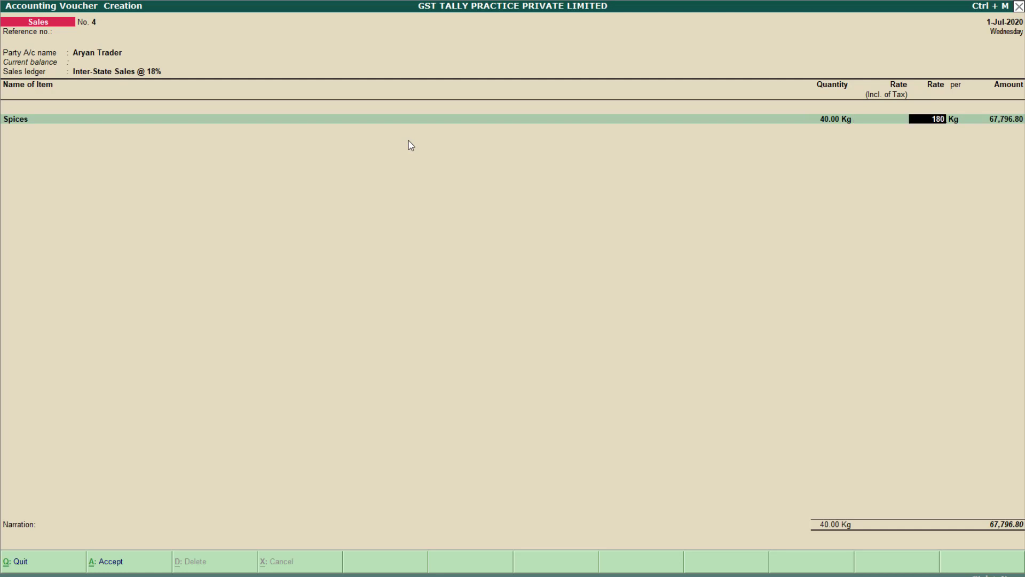
pyautogui.write('0')
pyautogui.press('Return')
pyautogui.press('Return')
pyautogui.press('Return')
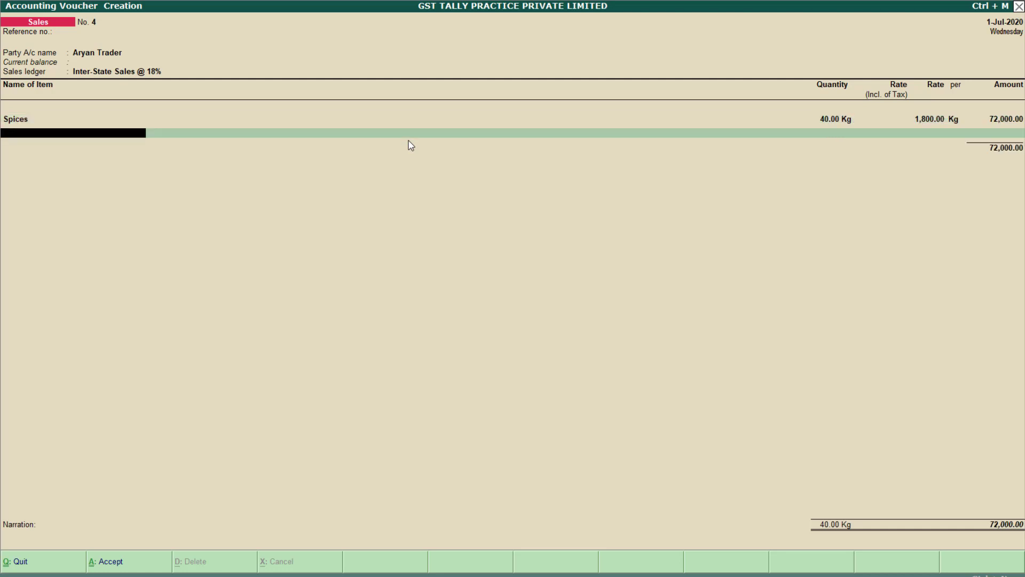
pyautogui.press('Return')
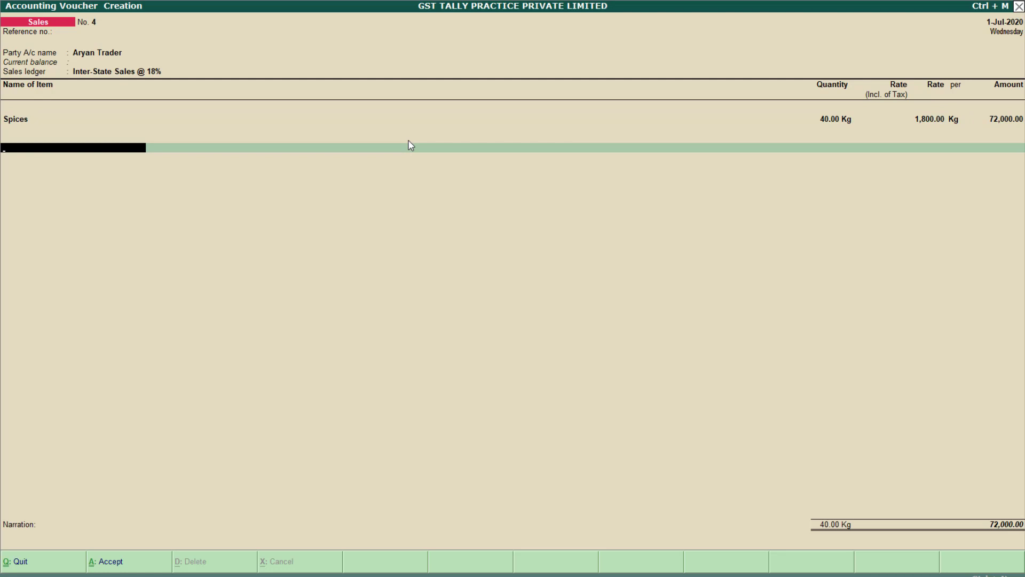
# Add the Output IGST 18% ledger below the Spices item
pyautogui.write('o')
pyautogui.press('Down')
pyautogui.press('Return')
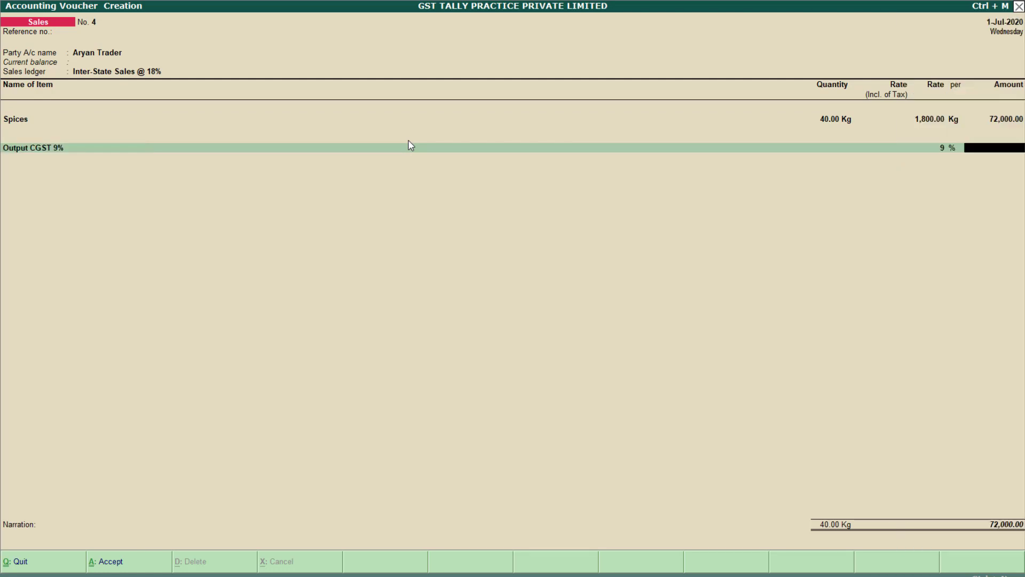
pyautogui.press('Return')
pyautogui.press('BackSpace')
pyautogui.press('BackSpace')
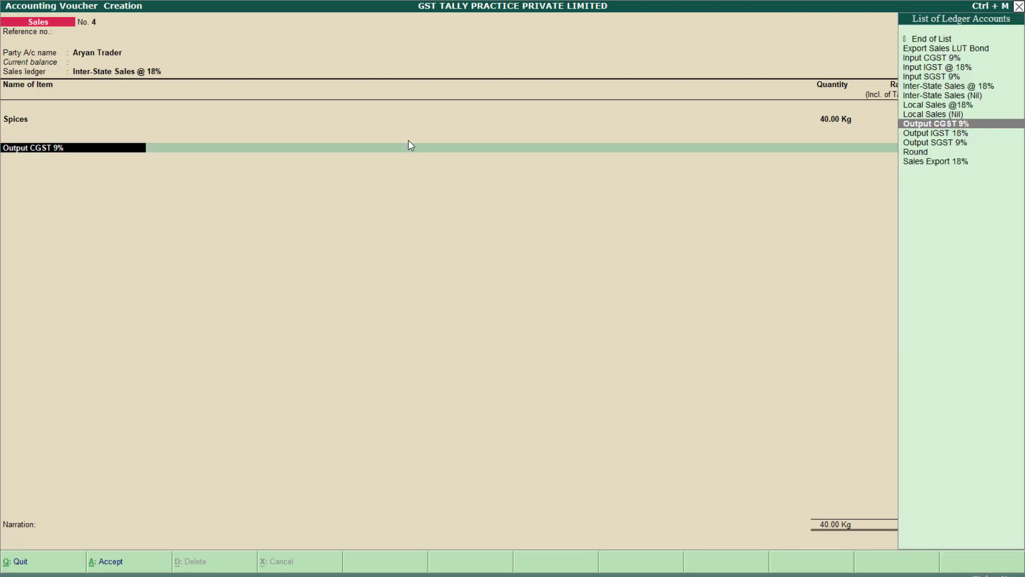
pyautogui.press('Down')
pyautogui.press('Return')
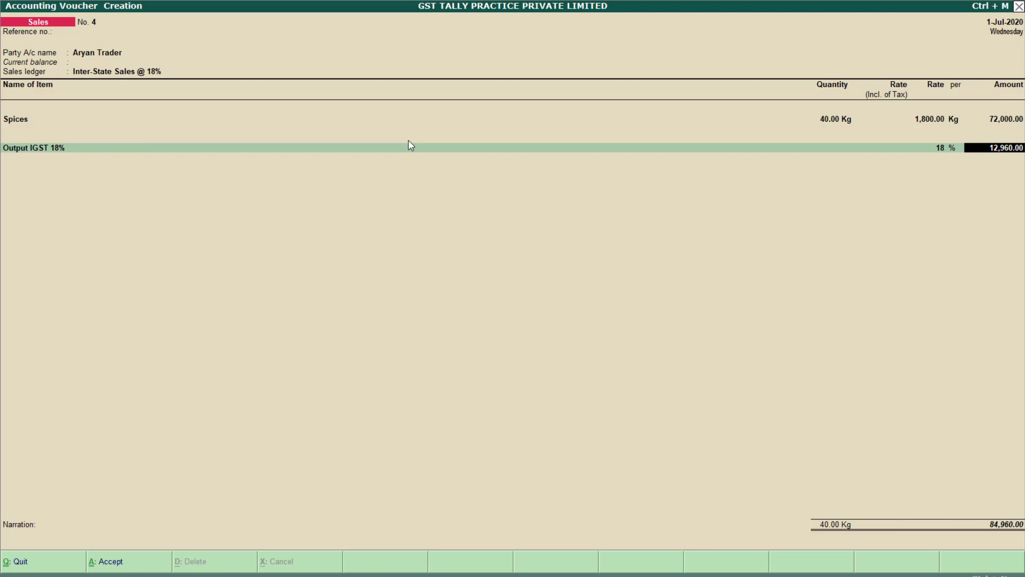
pyautogui.press('Return')
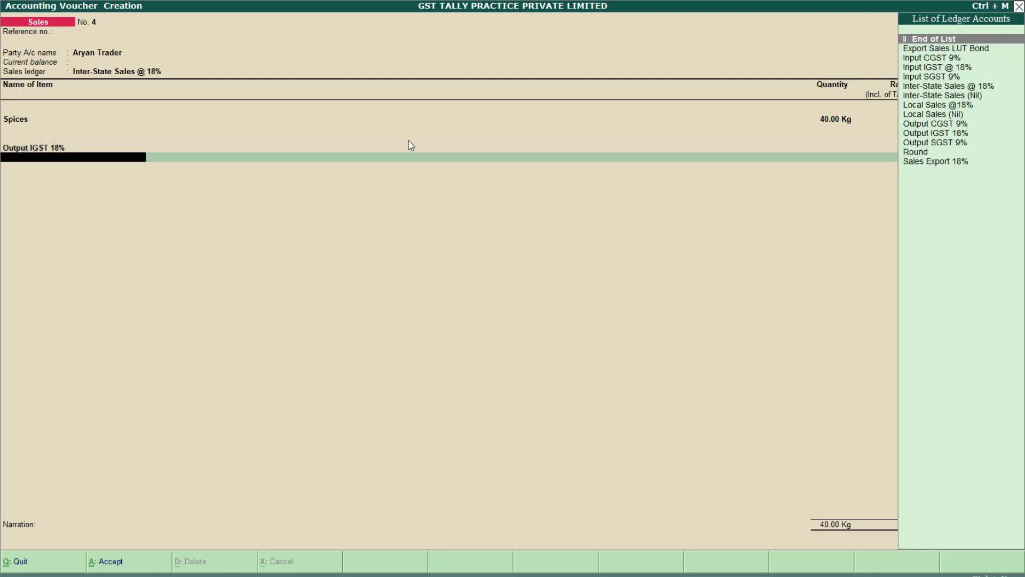
# End the ledger list, leave the narration empty and save the Aryan Trader sale
pyautogui.press('Return')
pyautogui.press('Return')
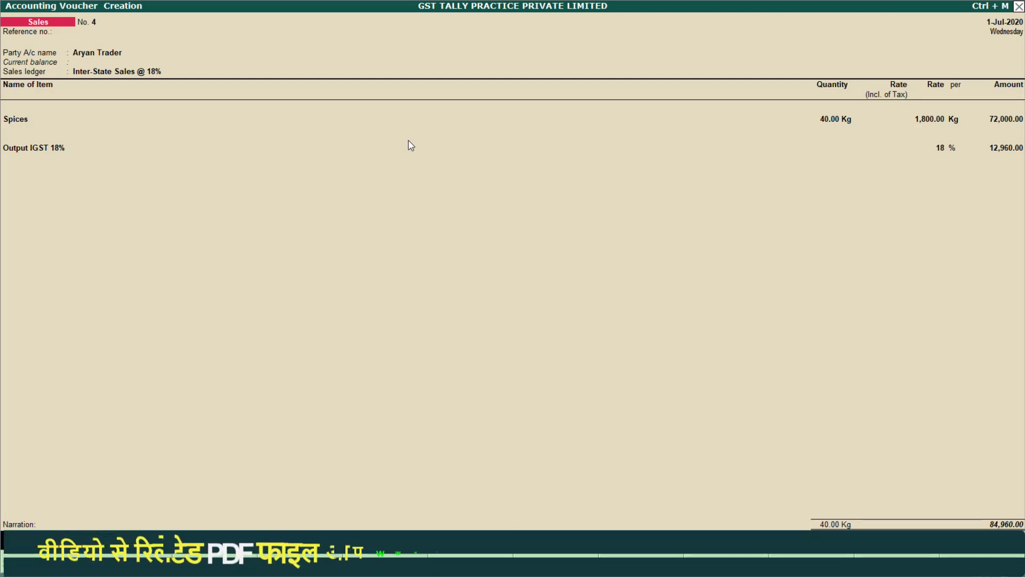
pyautogui.press('Return')
pyautogui.press('Return')
# Switch to the Excel assignment sheet and check the quantity, rate and tax details of cash invoice GTI-05
pyautogui.hotkey('alt', 'Tab')
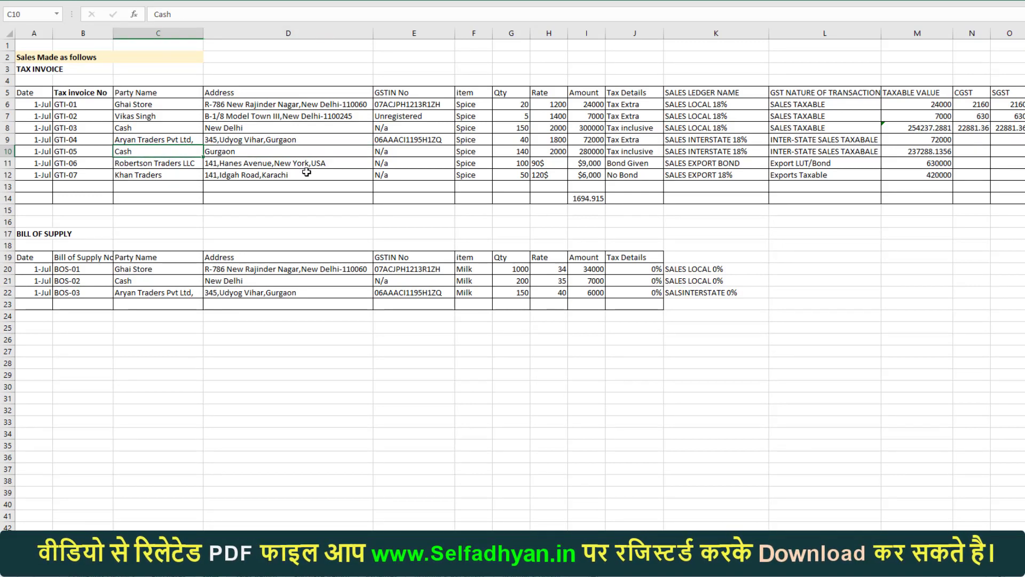
pyautogui.click(517, 156)
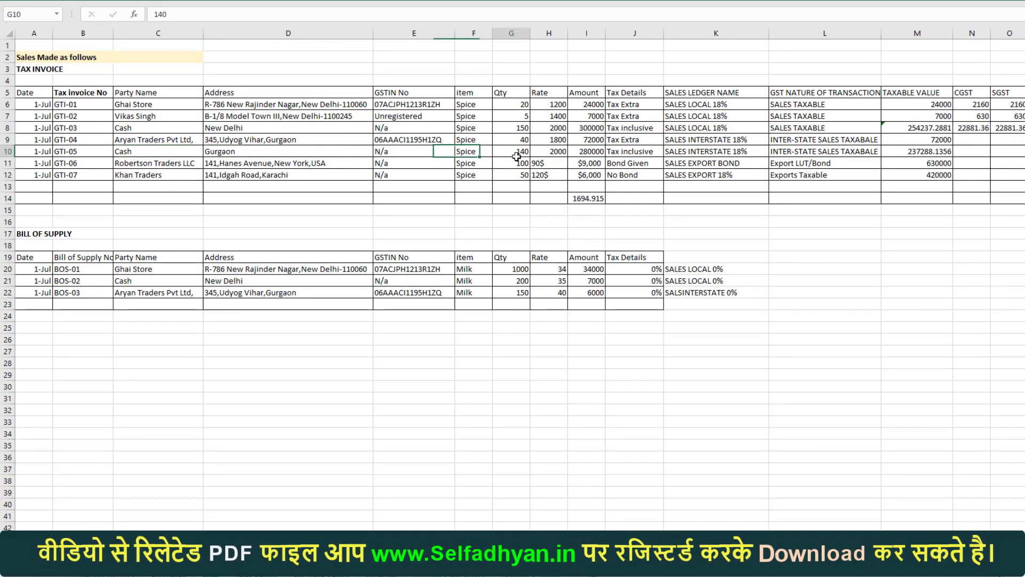
pyautogui.click(559, 153)
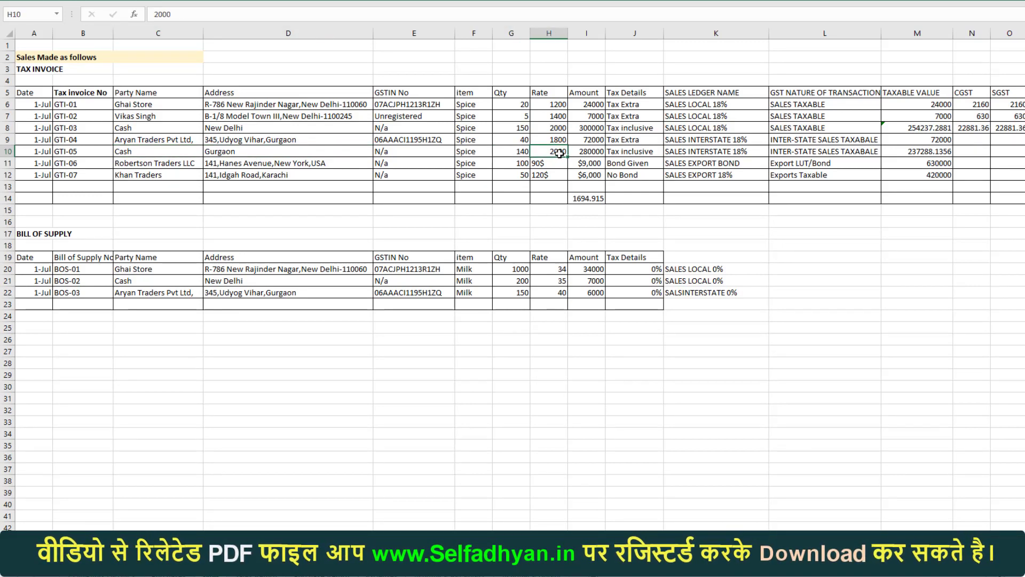
pyautogui.click(648, 152)
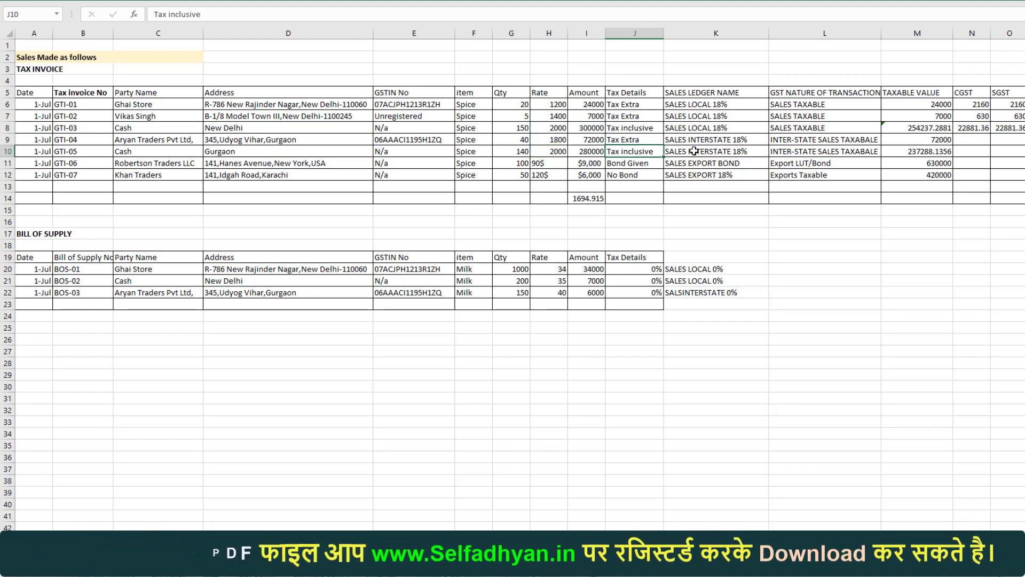
# Switch back to Tally and set the new sales voucher's party to Cash and its sales ledger to Inter-State Sales @ 18%
pyautogui.hotkey('alt', 'Tab')
pyautogui.press('Return')
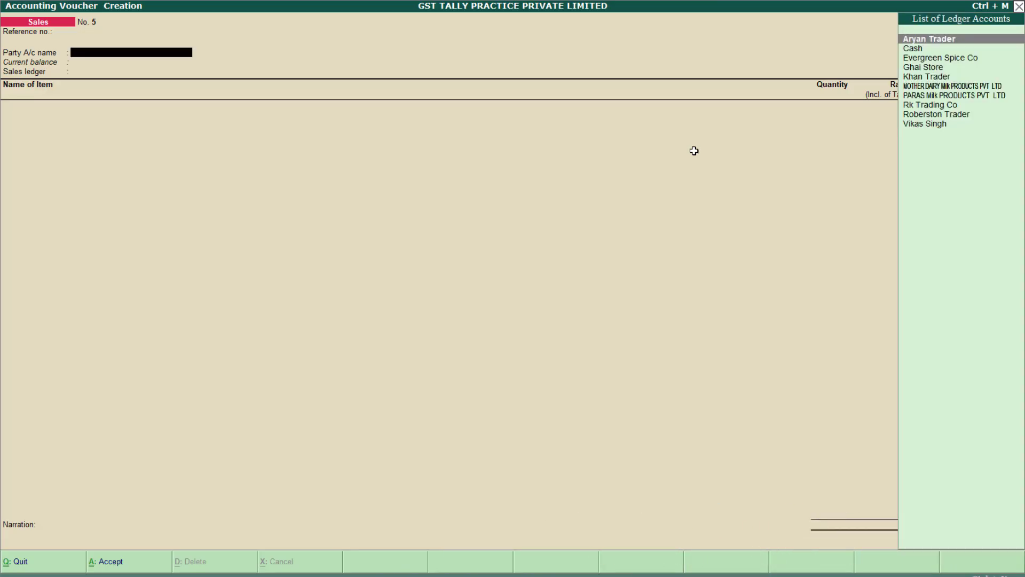
pyautogui.write('Cas')
pyautogui.press('Return')
pyautogui.hotkey('ctrl', 'a')
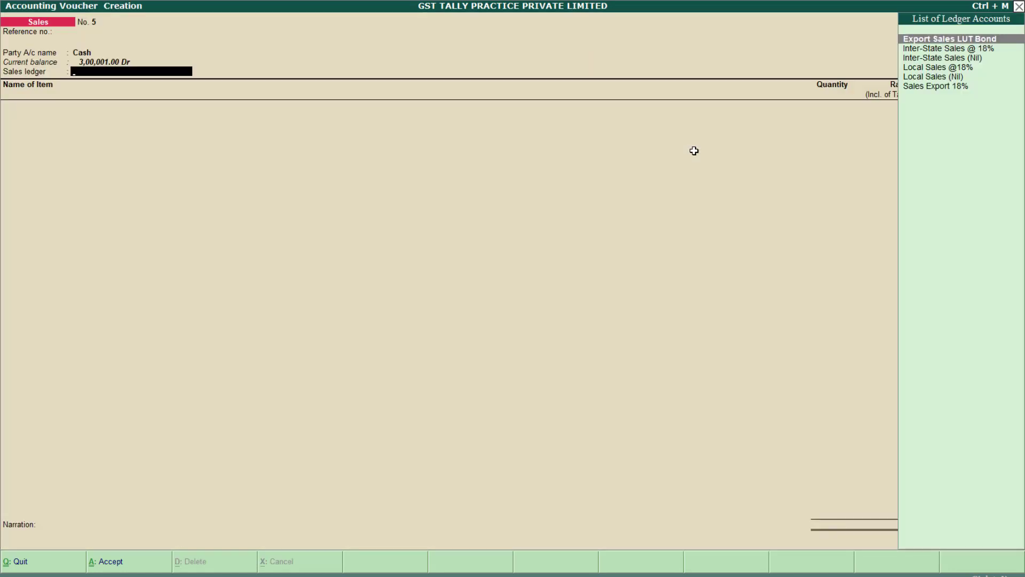
pyautogui.write('In')
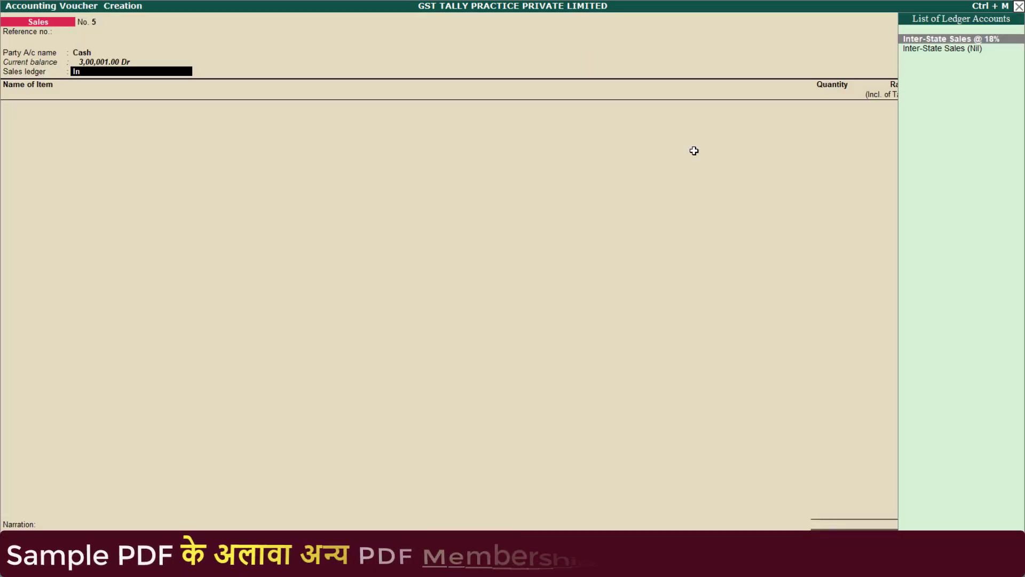
pyautogui.press('Return')
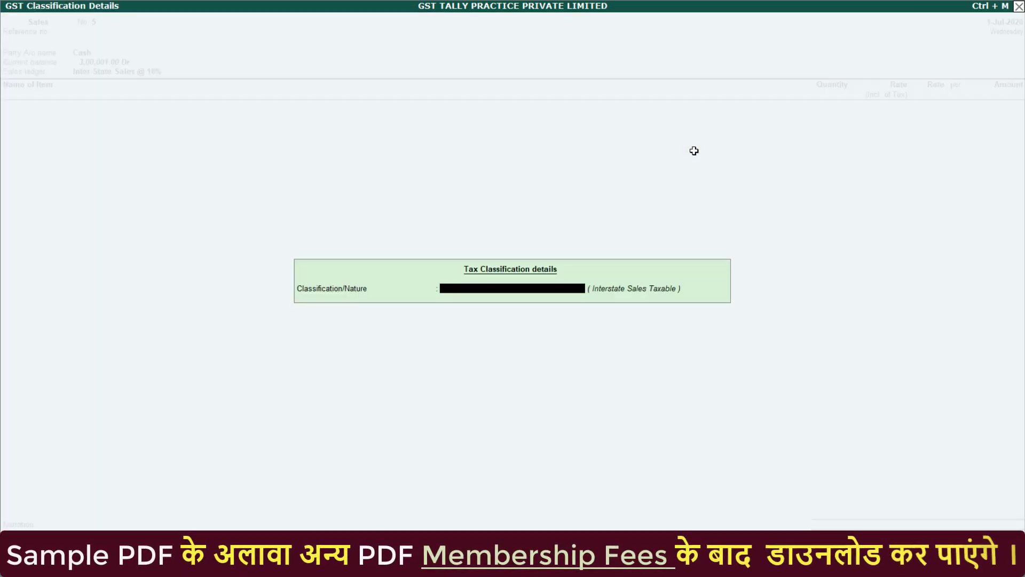
pyautogui.press('Return')
# Enter the Spices item with a quantity of 140 Kg at a tax-inclusive rate of 2,000 and end the item list
pyautogui.write('Sp')
pyautogui.press('Return')
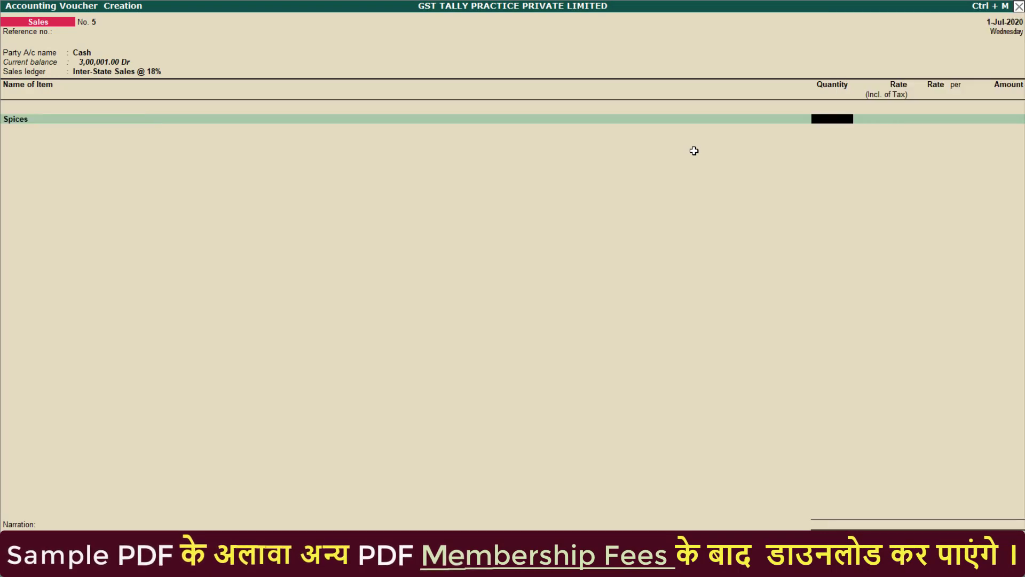
pyautogui.write('140')
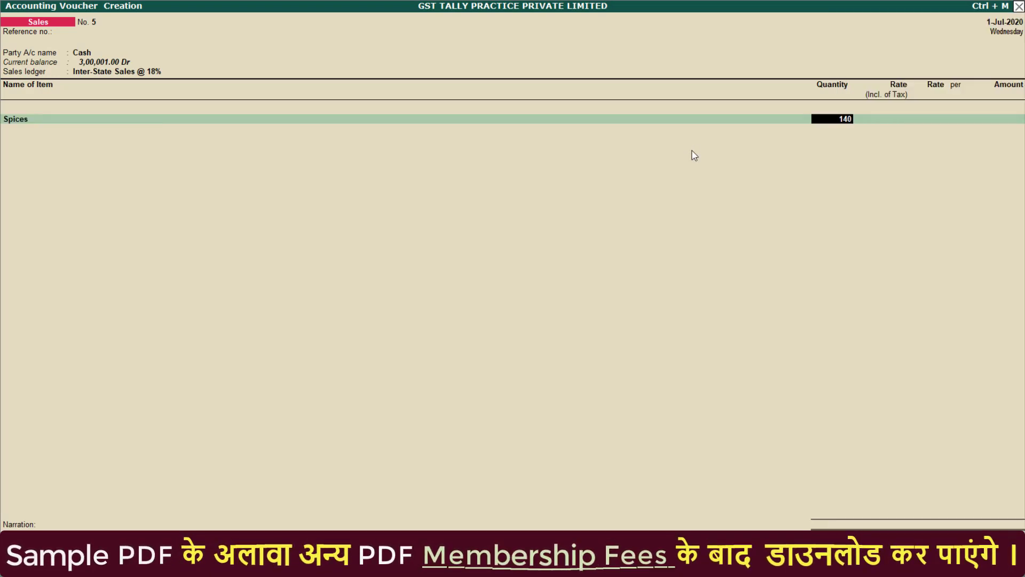
pyautogui.press('Return')
pyautogui.write('2')
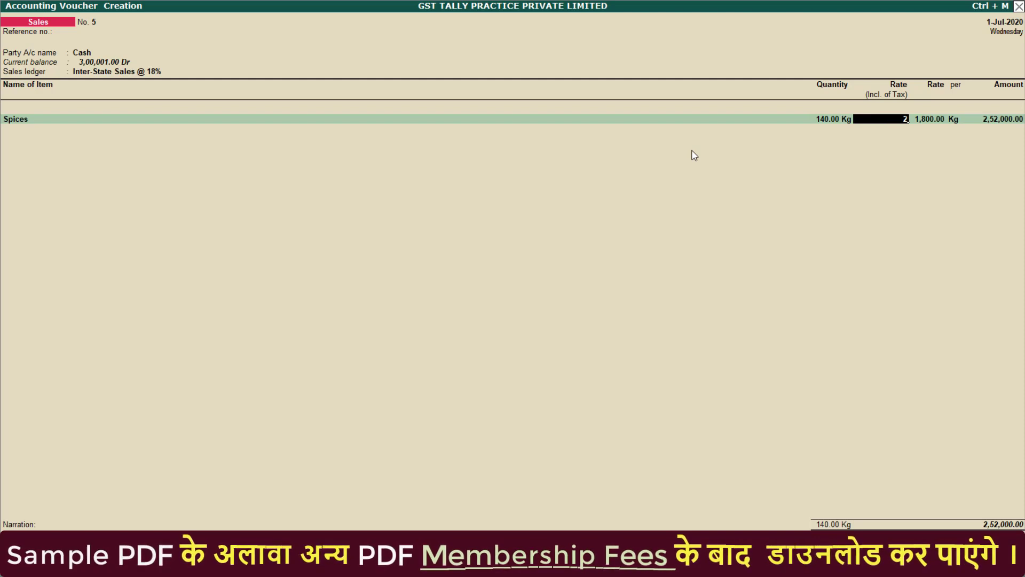
pyautogui.write(',00')
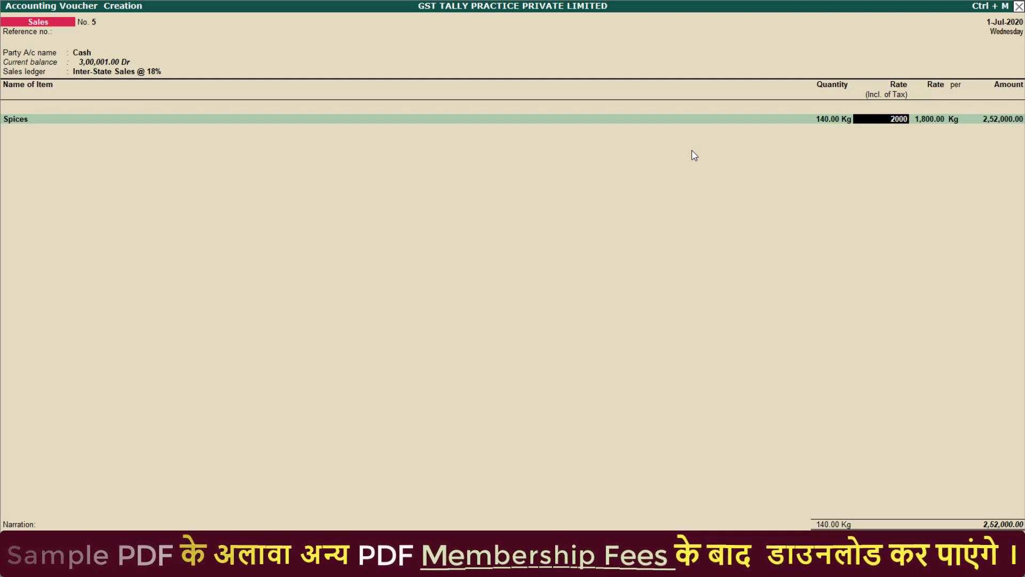
pyautogui.write('0')
pyautogui.press('Return')
pyautogui.press('Return')
pyautogui.press('Return')
pyautogui.press('Return')
pyautogui.press('Return')
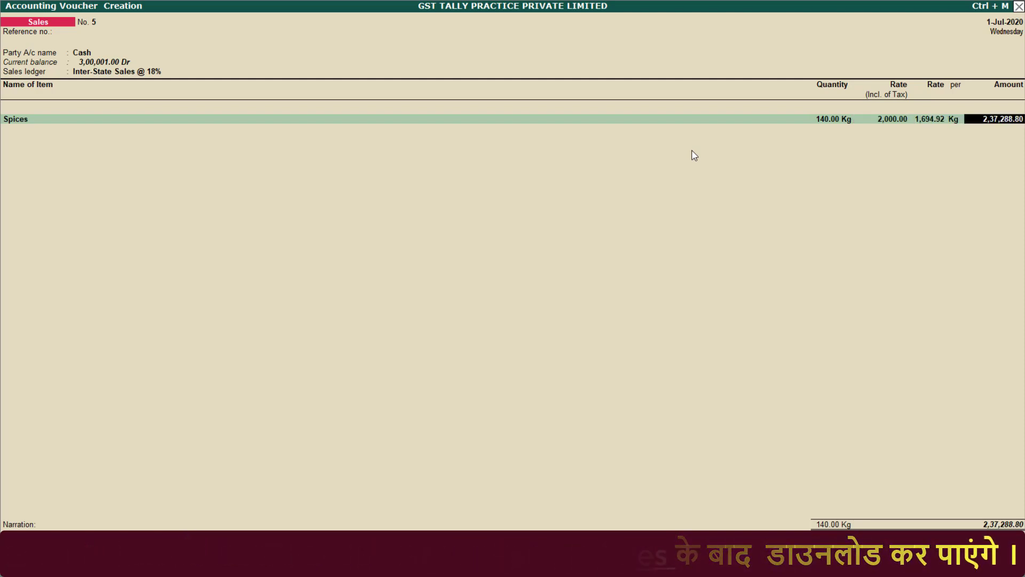
# Add the Output IGST 18% ledger to the cash sales voucher
pyautogui.write('O')
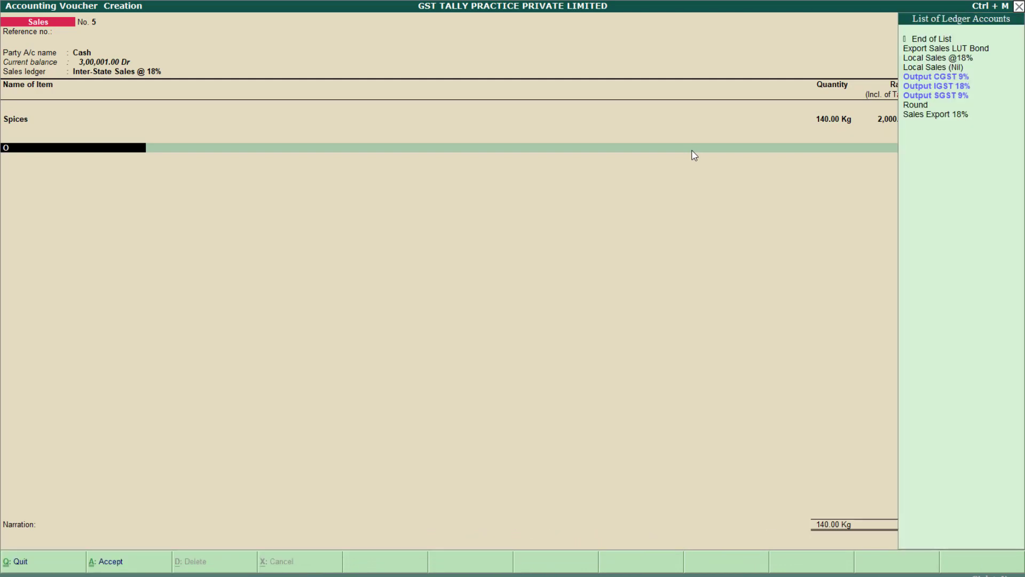
pyautogui.press('BackSpace')
pyautogui.write('I')
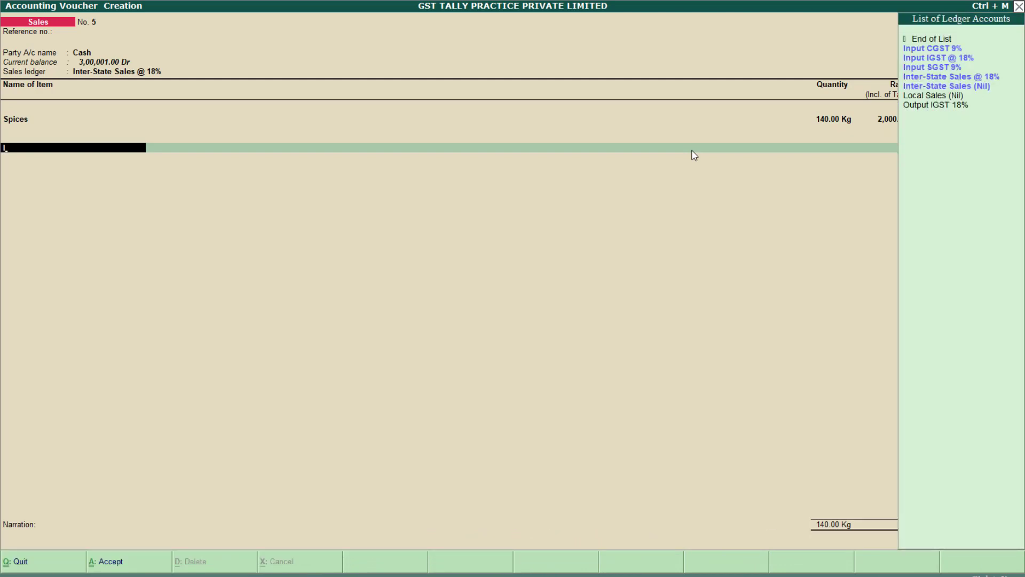
pyautogui.press('BackSpace')
pyautogui.write('O')
pyautogui.press('Down')
pyautogui.press('Return')
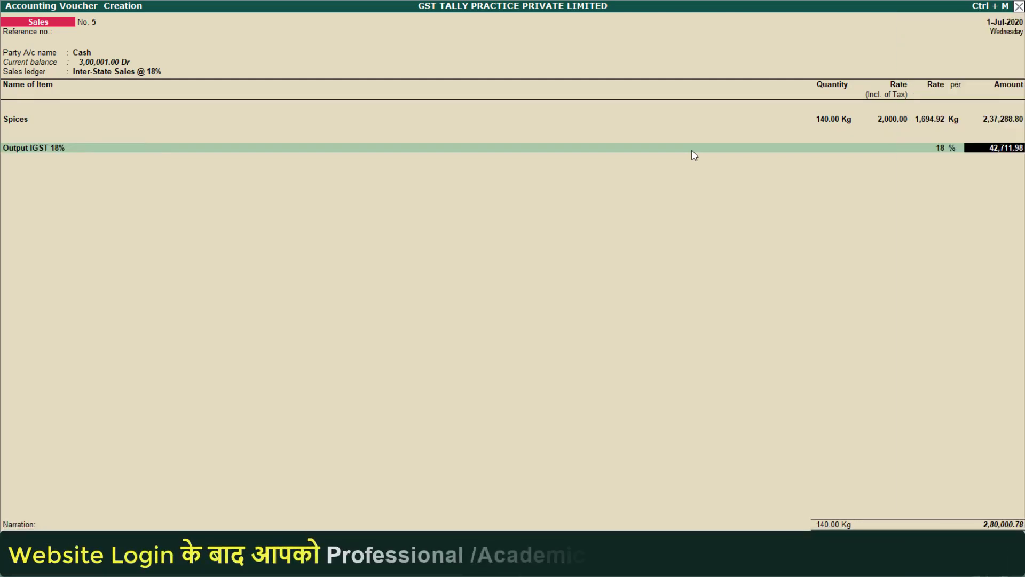
pyautogui.press('Return')
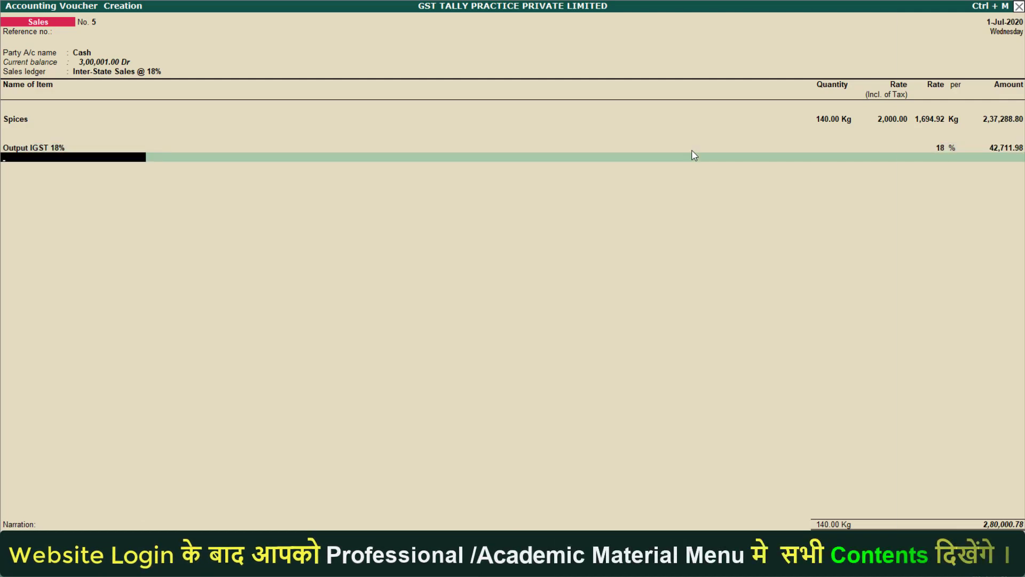
# Add the Round ledger to the cash voucher, end the ledger list and proceed to the narration
pyautogui.write('R')
pyautogui.press('Return')
pyautogui.press('Return')
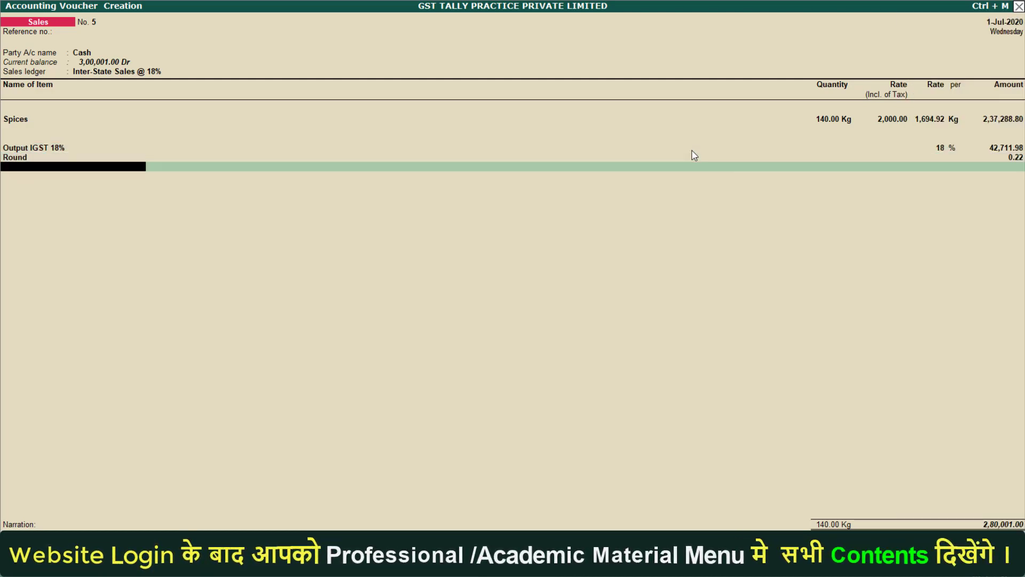
pyautogui.press('Return')
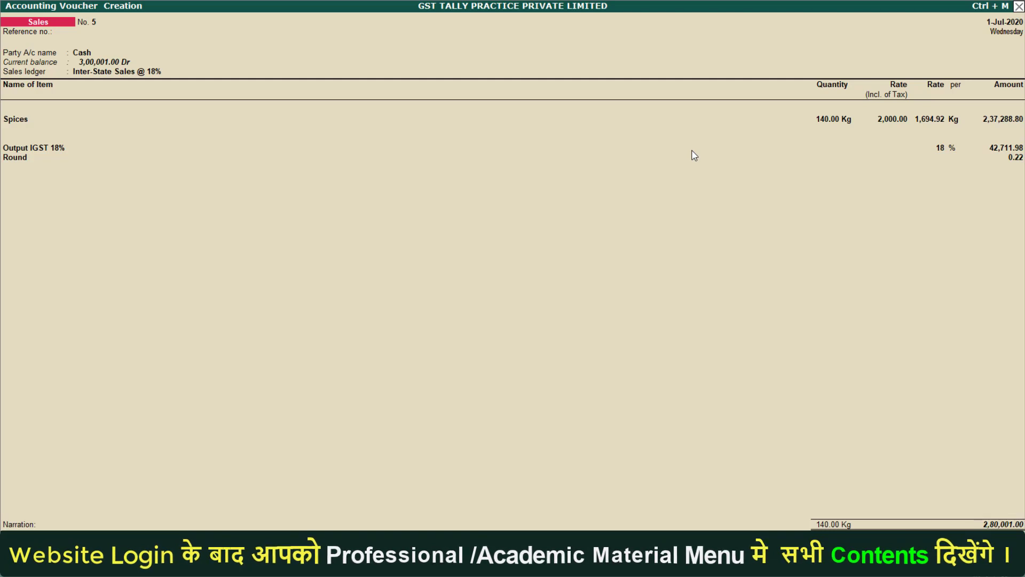
pyautogui.press('Return')
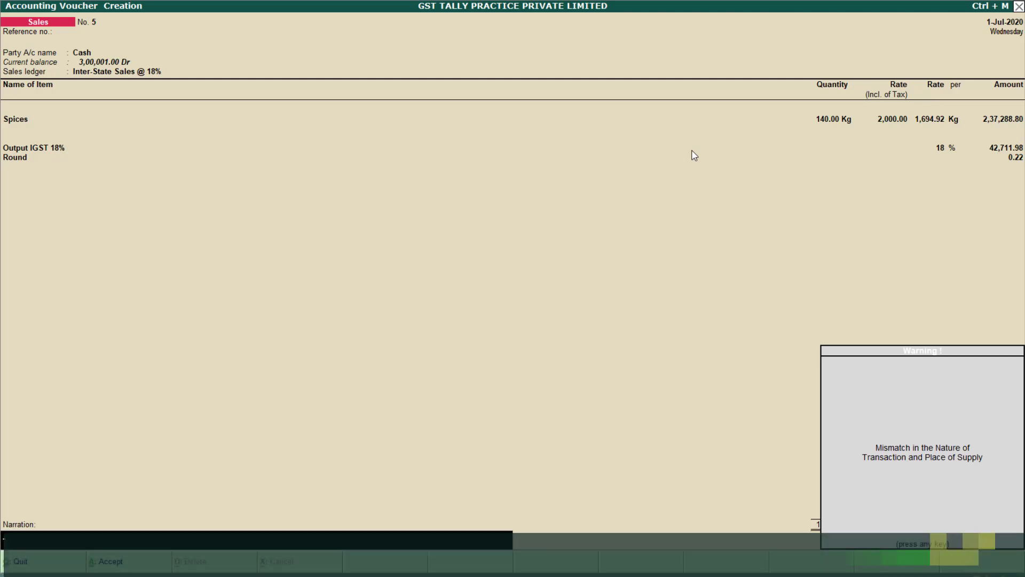
pyautogui.press('Escape')
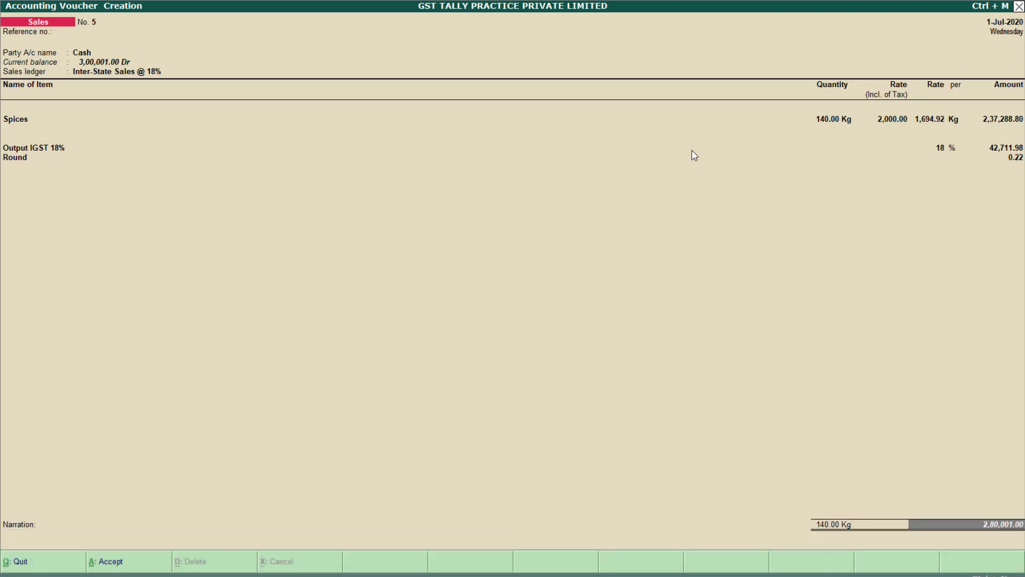
pyautogui.press('BackSpace')
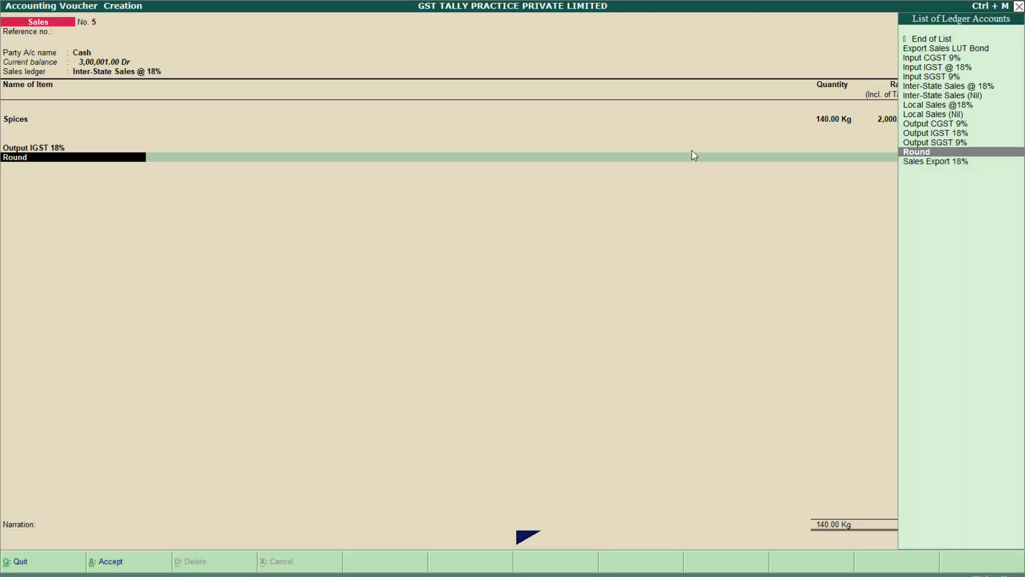
pyautogui.press('Return')
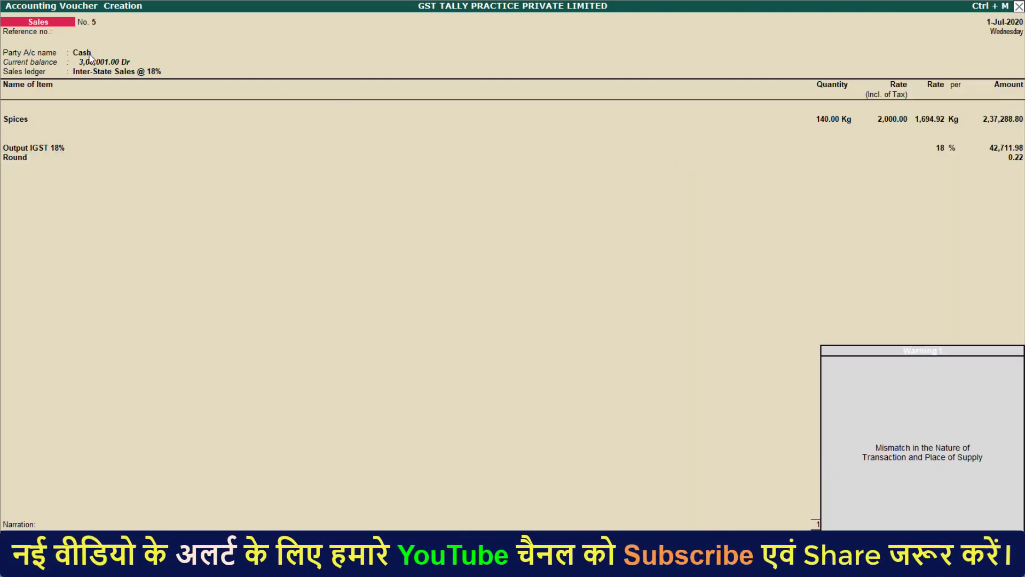
pyautogui.press('Return')
pyautogui.press('Return')
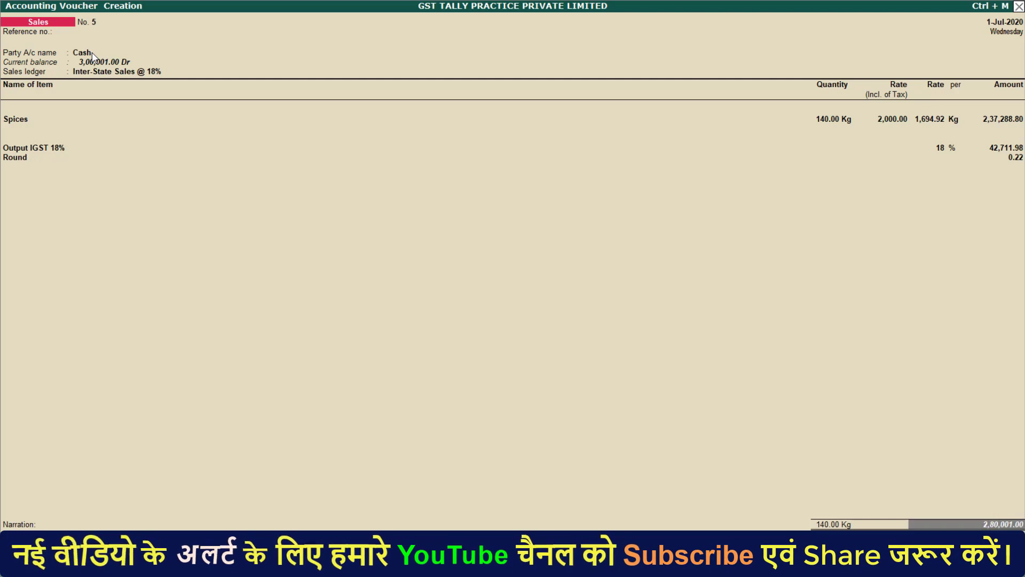
# Reopen the Cash party details in the sales voucher and set the place of supply to Haryana
pyautogui.click(93, 55)
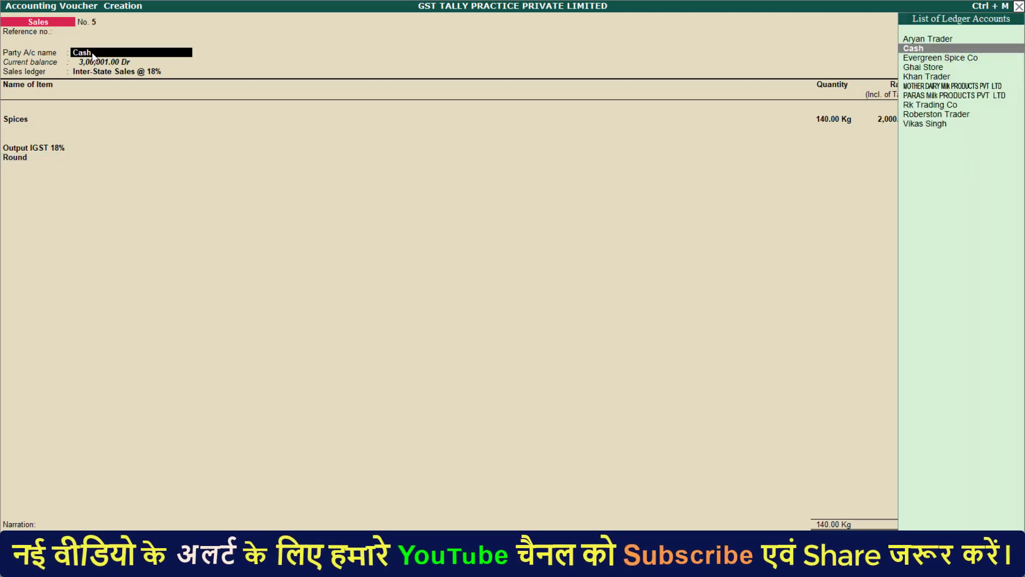
pyautogui.press('Return')
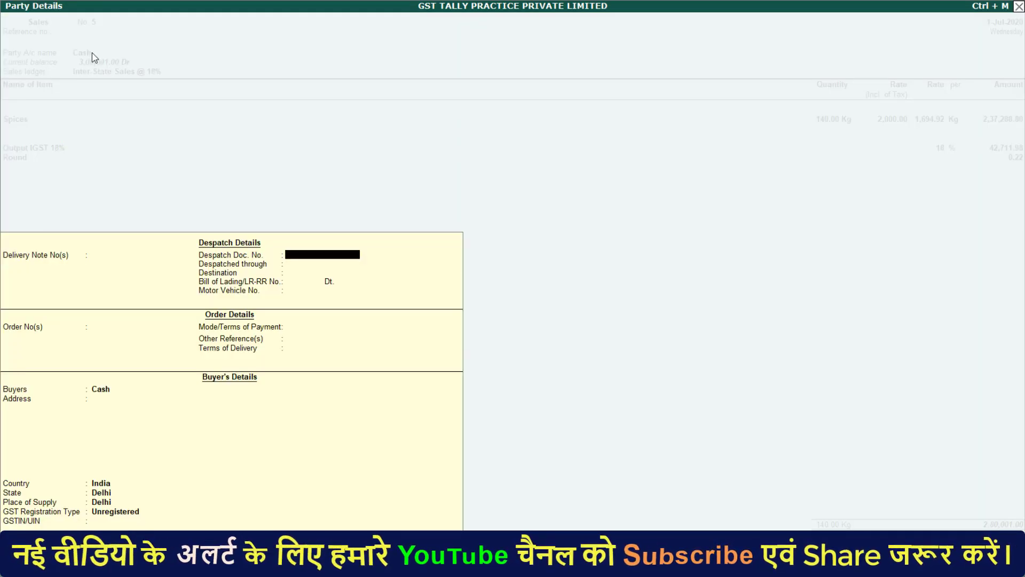
pyautogui.press('Return')
pyautogui.press('Return')
pyautogui.press('Return')
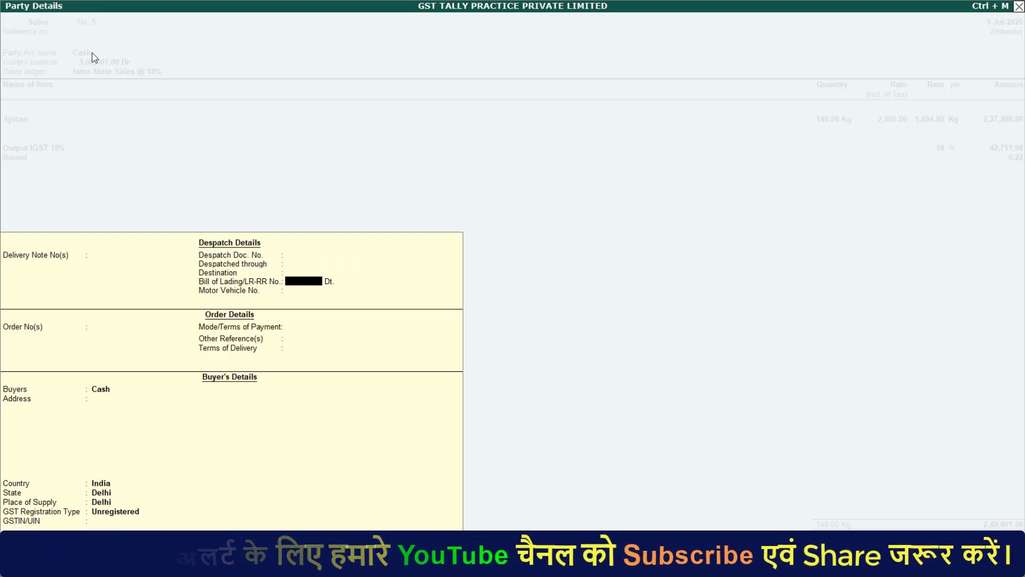
pyautogui.press('Return')
pyautogui.press('Return')
pyautogui.press('Return')
pyautogui.press('Return')
pyautogui.press('Return')
pyautogui.press('Return')
pyautogui.press('Return')
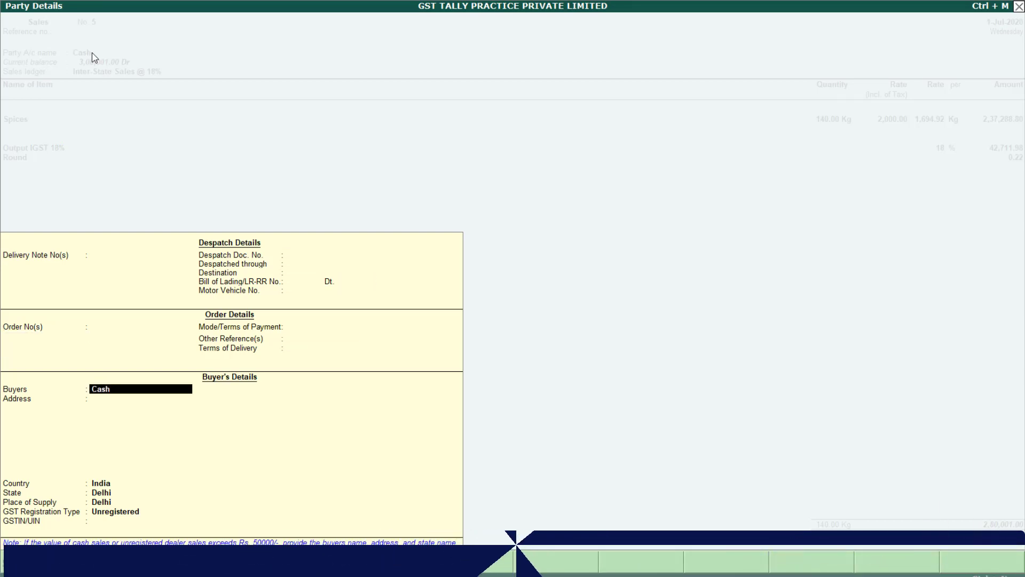
pyautogui.press('Return')
pyautogui.press('Return')
pyautogui.press('Return')
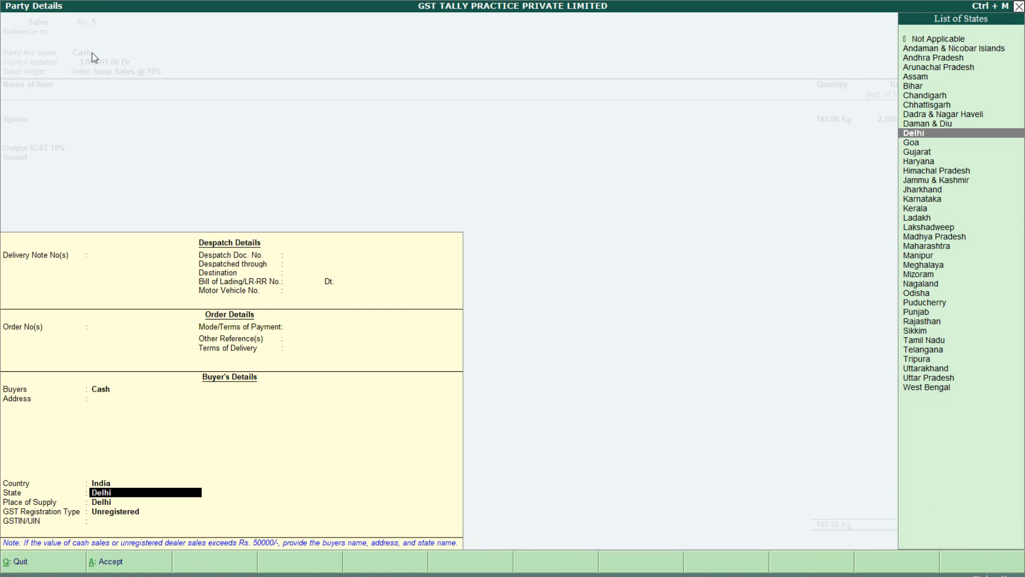
pyautogui.press('Return')
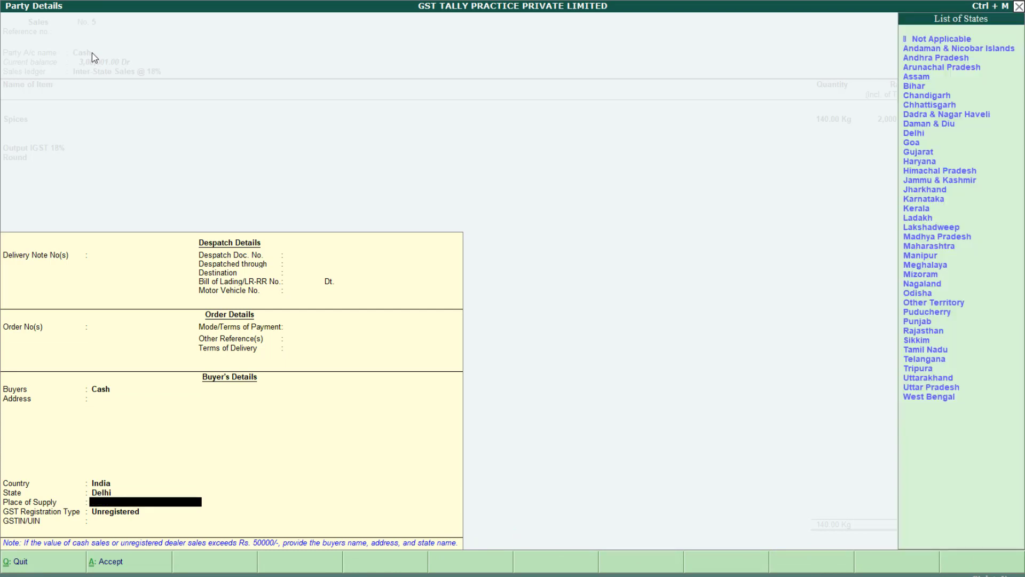
pyautogui.write('G')
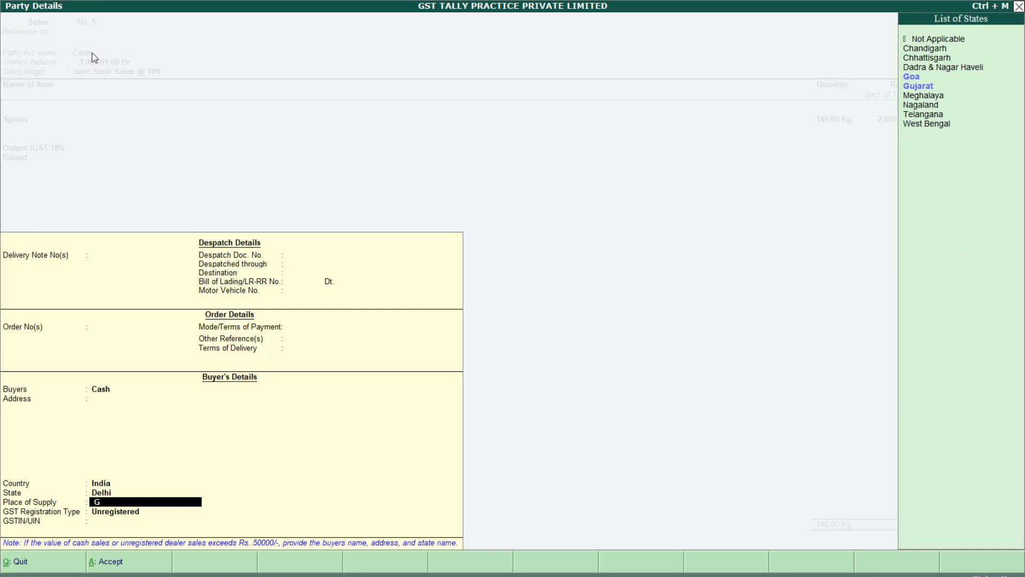
pyautogui.press('BackSpace')
pyautogui.write('ha')
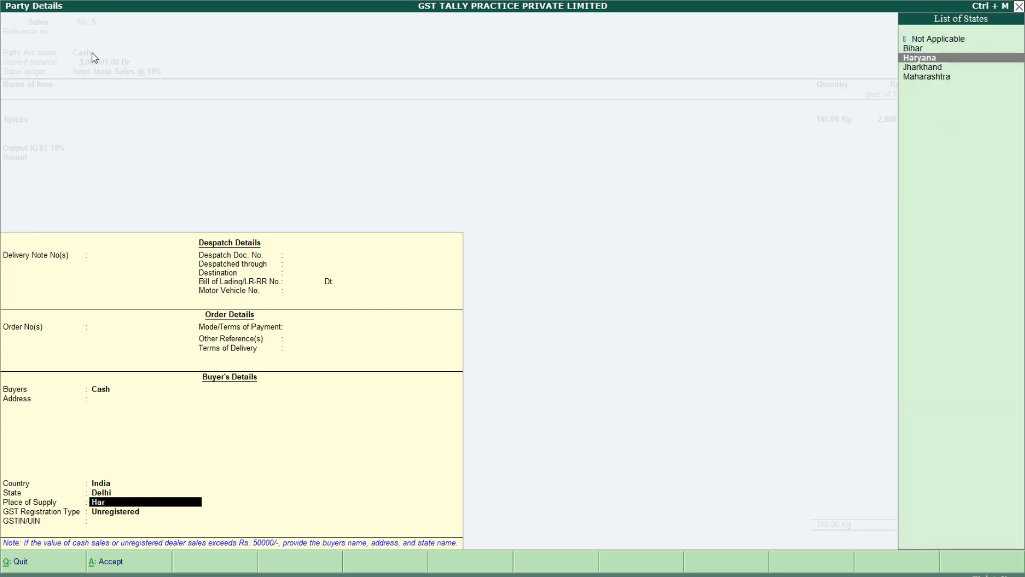
pyautogui.press('Return')
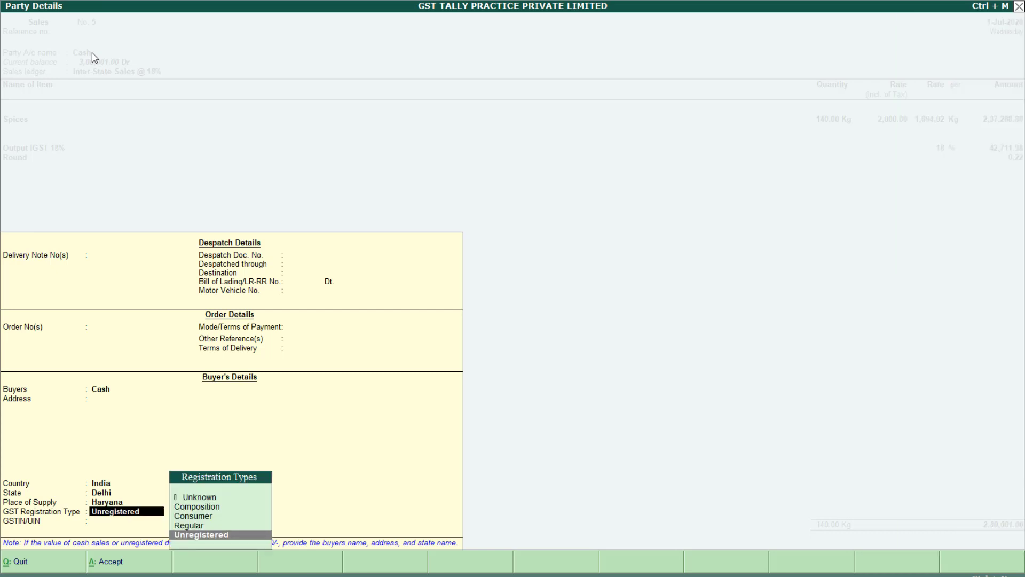
# Set the cash buyer's GST registration type to Consumer
pyautogui.press('Up')
pyautogui.press('Up')
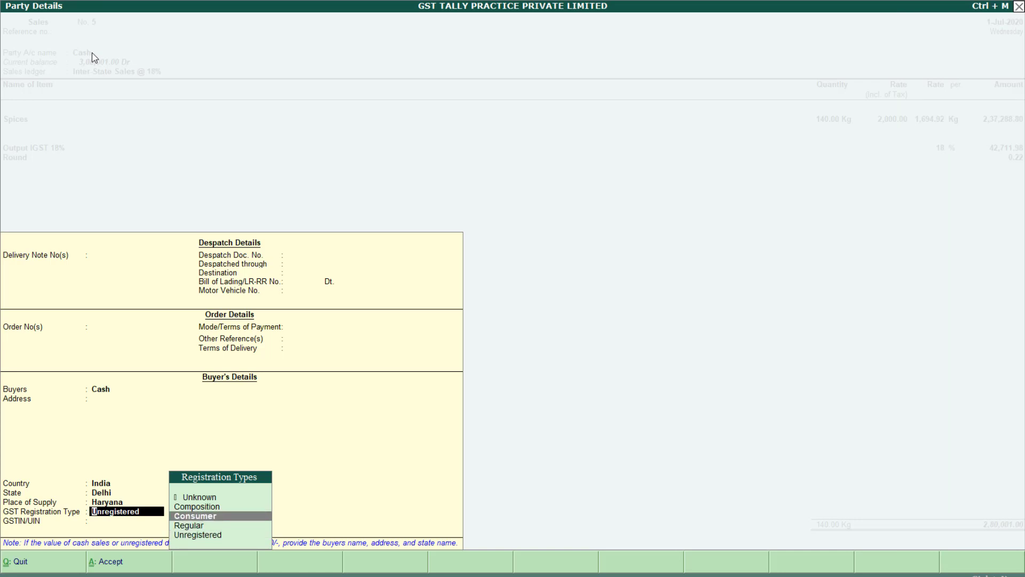
pyautogui.press('Return')
# Keep the remaining party, item and ledger entries of the cash sales voucher and accept the voucher
pyautogui.press('Return')
pyautogui.press('Return')
pyautogui.press('Return')
pyautogui.press('Return')
pyautogui.press('Return')
pyautogui.press('Return')
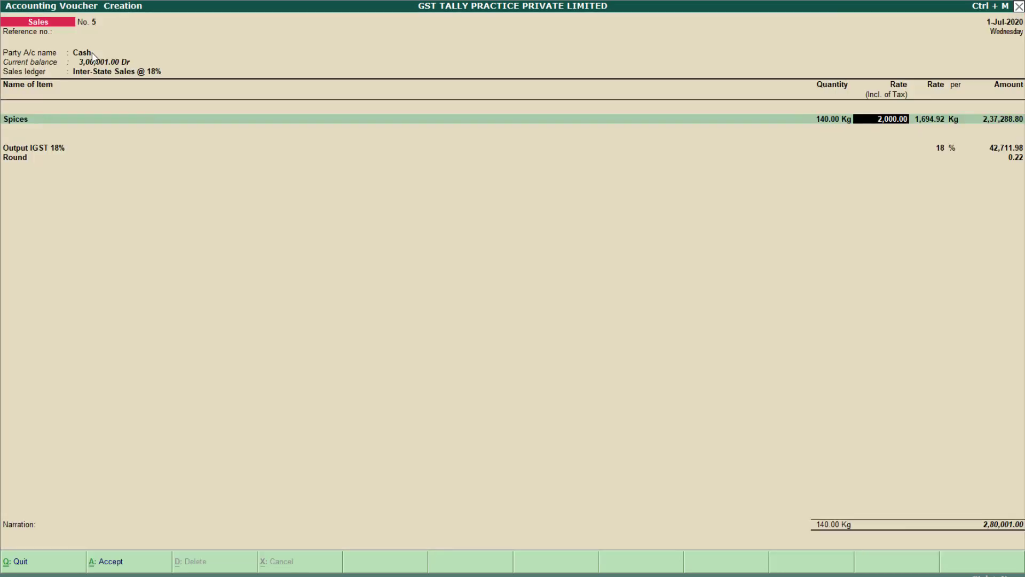
pyautogui.press('Return')
pyautogui.press('Return')
pyautogui.press('Return')
pyautogui.press('Return')
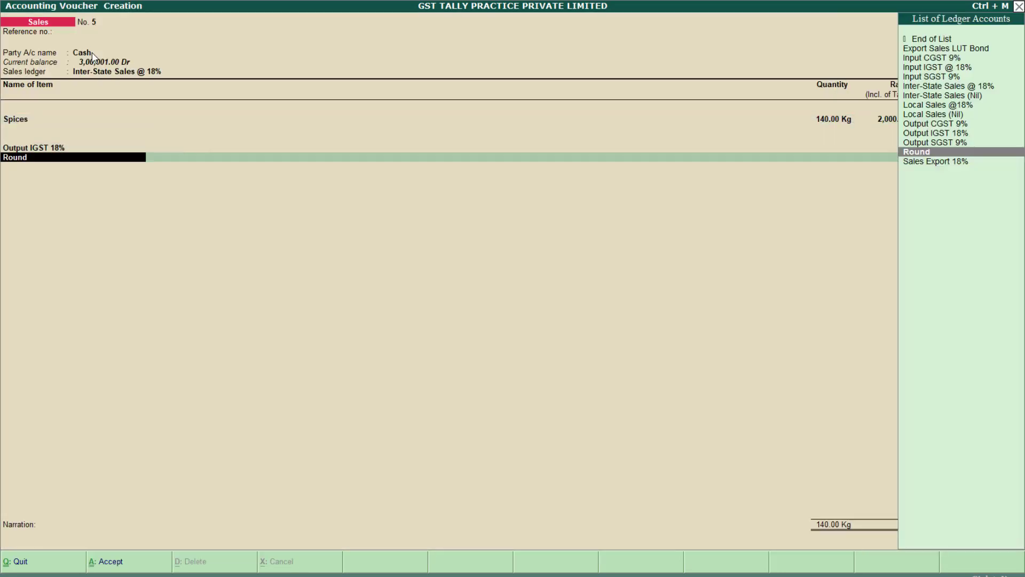
pyautogui.press('Return')
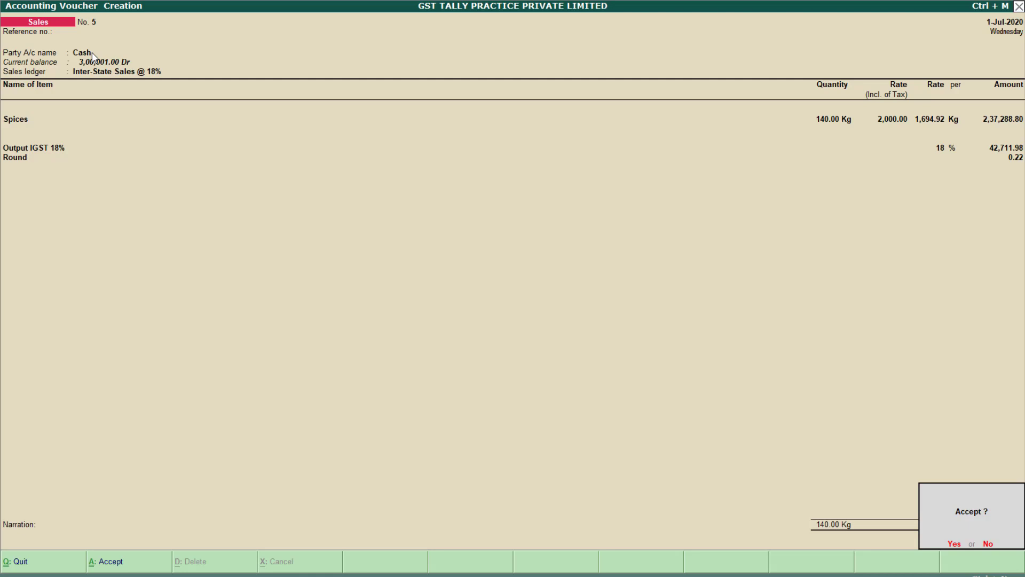
pyautogui.press('Return')
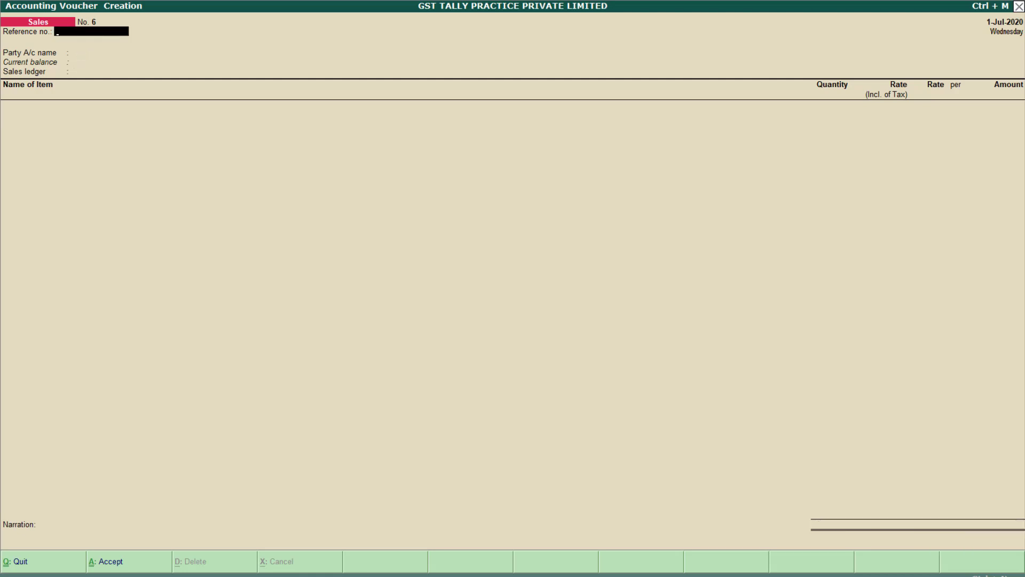
# Switch to the Excel sales sheet and examine the party, quantity, rate and sales ledger of invoice GTI-06
pyautogui.hotkey('alt', 'Tab')
pyautogui.click(169, 164)
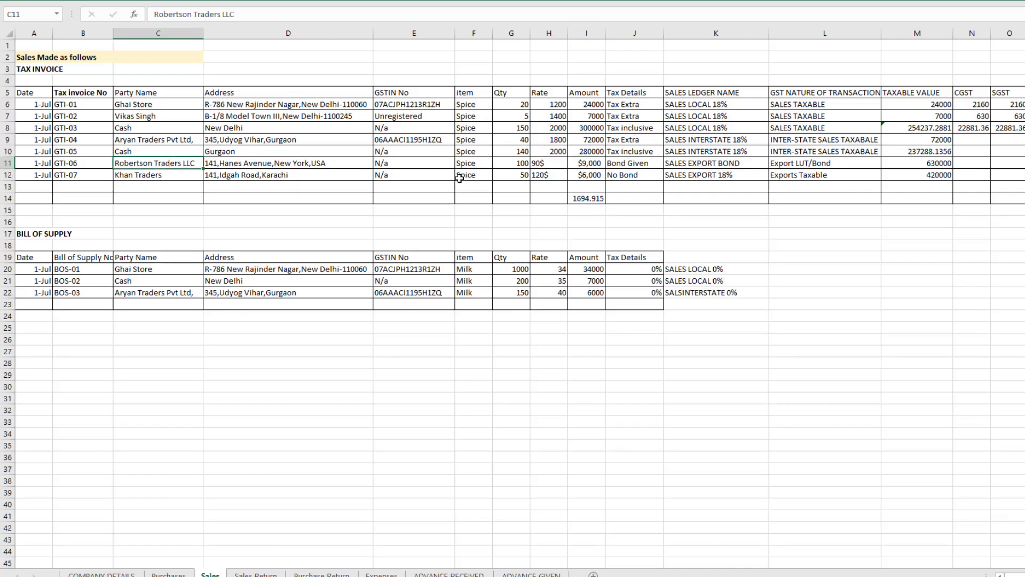
pyautogui.click(512, 164)
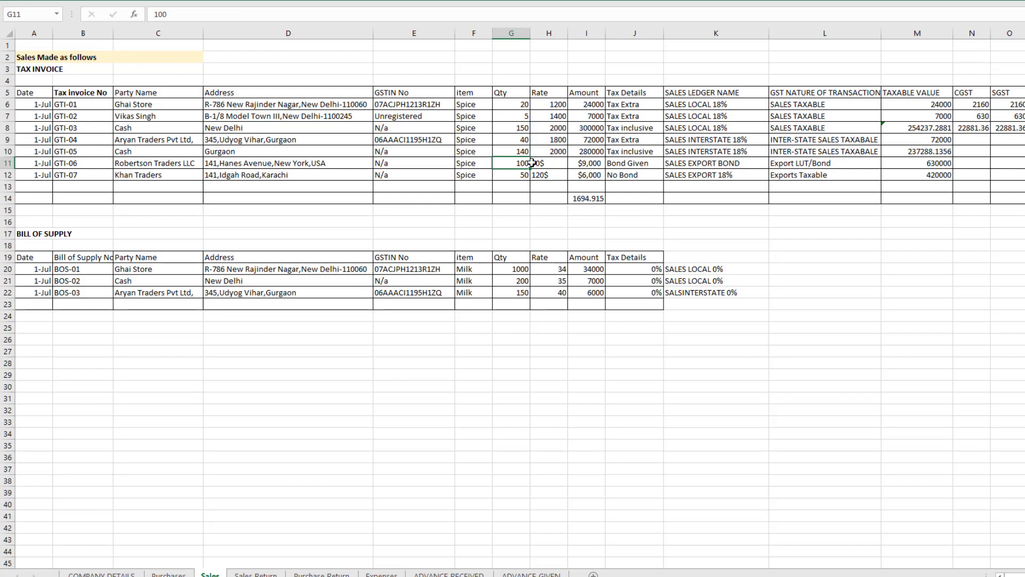
pyautogui.click(548, 164)
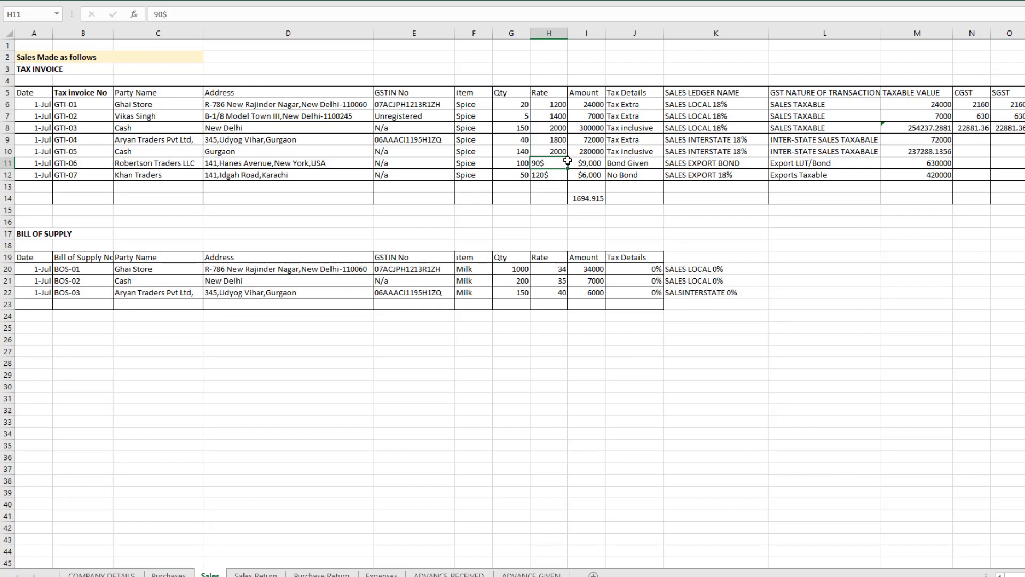
pyautogui.click(709, 168)
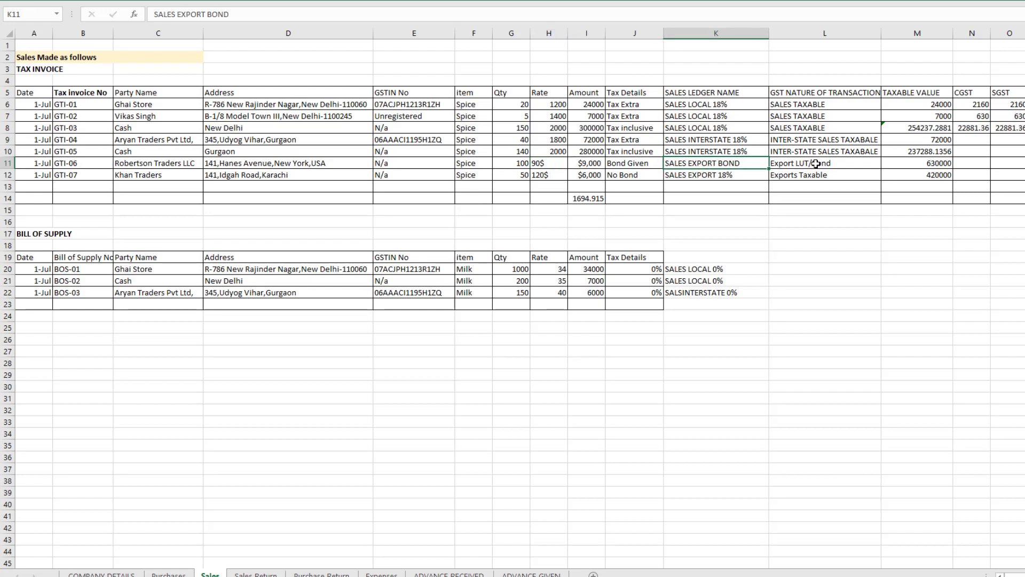
# Switch back to Tally and set the new sales voucher's party to Roberston Trader
pyautogui.hotkey('alt', 'Tab')
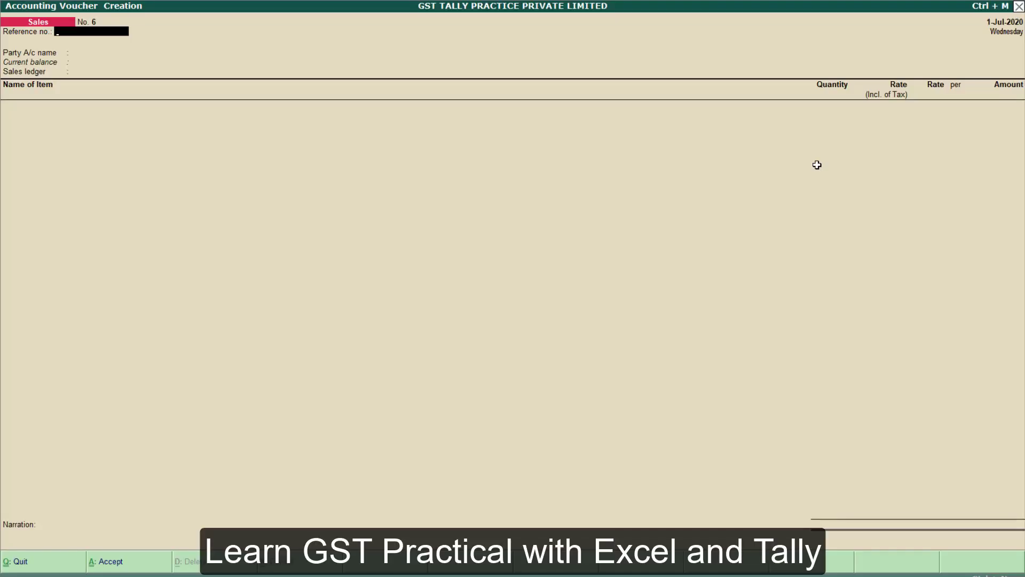
pyautogui.write('R')
pyautogui.press('Down')
pyautogui.press('Down')
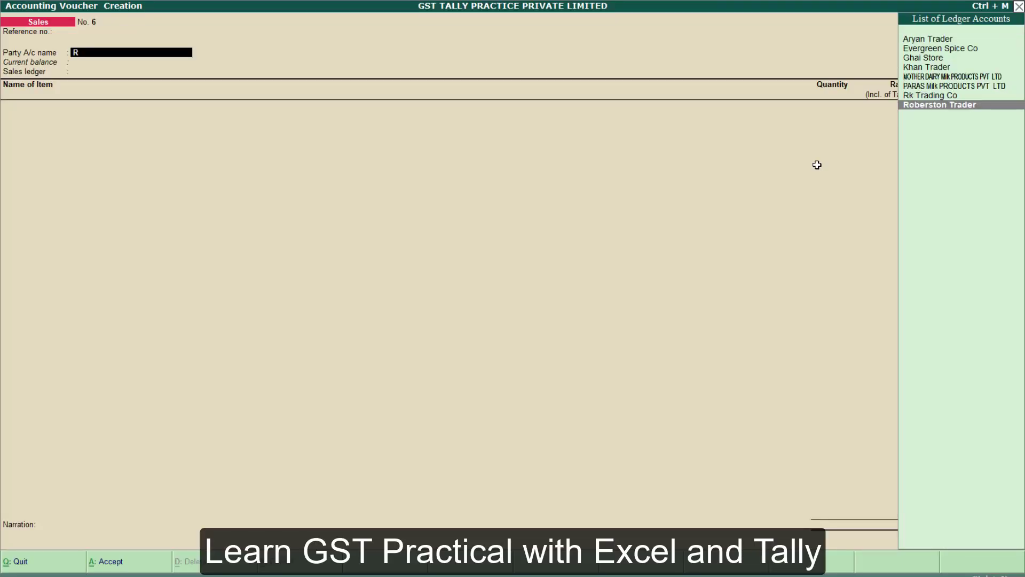
pyautogui.press('Return')
pyautogui.press('Return')
pyautogui.press('Return')
pyautogui.press('Return')
pyautogui.press('Return')
pyautogui.press('Return')
pyautogui.press('Return')
pyautogui.press('Return')
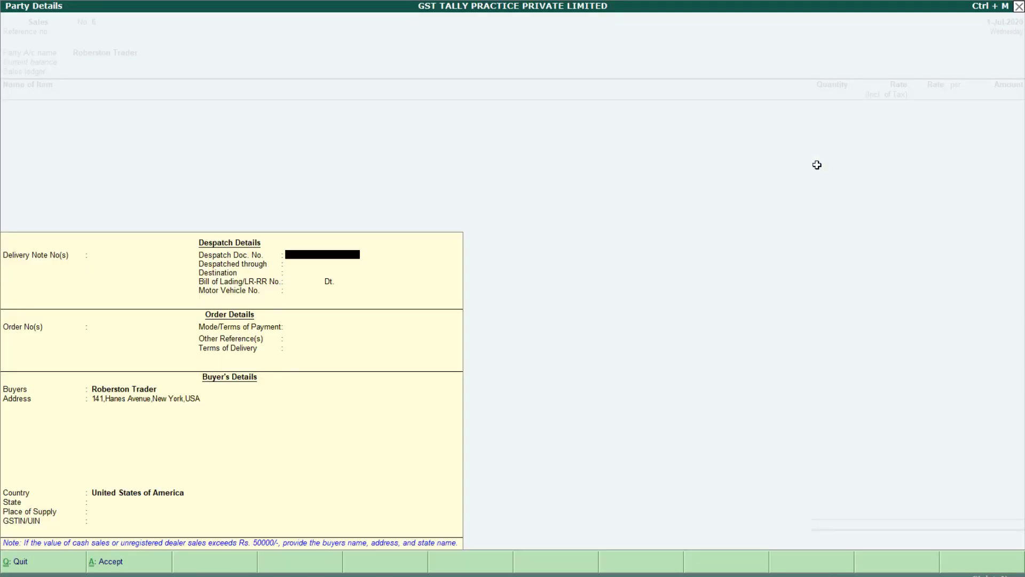
# Accept the default party details, then set the sales ledger to Export Sales LUT Bond with its default tax classification
pyautogui.press('Return')
pyautogui.press('Return')
pyautogui.press('Return')
pyautogui.press('Return')
pyautogui.press('Return')
pyautogui.press('Return')
pyautogui.press('Return')
pyautogui.press('Return')
pyautogui.press('Return')
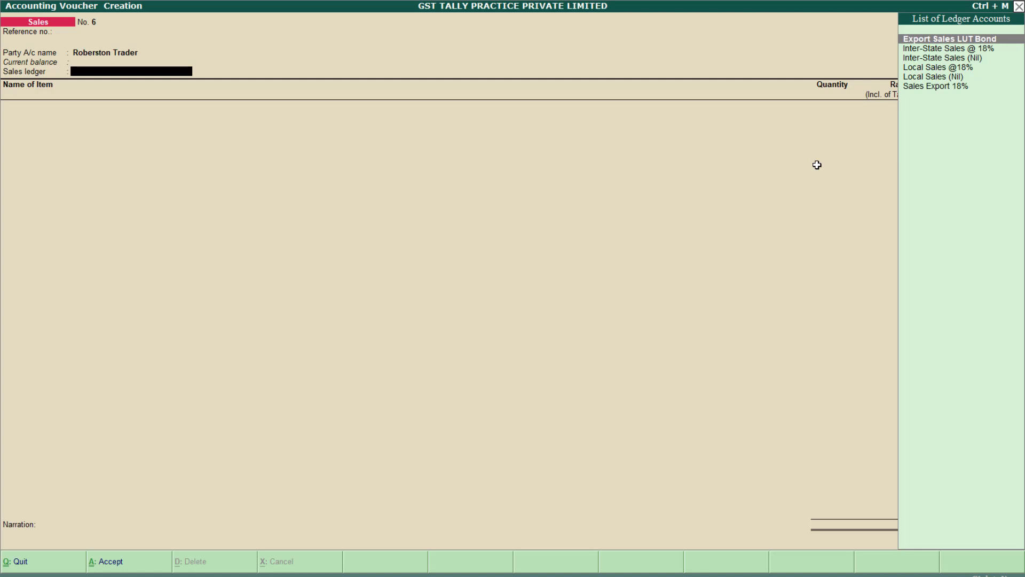
pyautogui.press('Return')
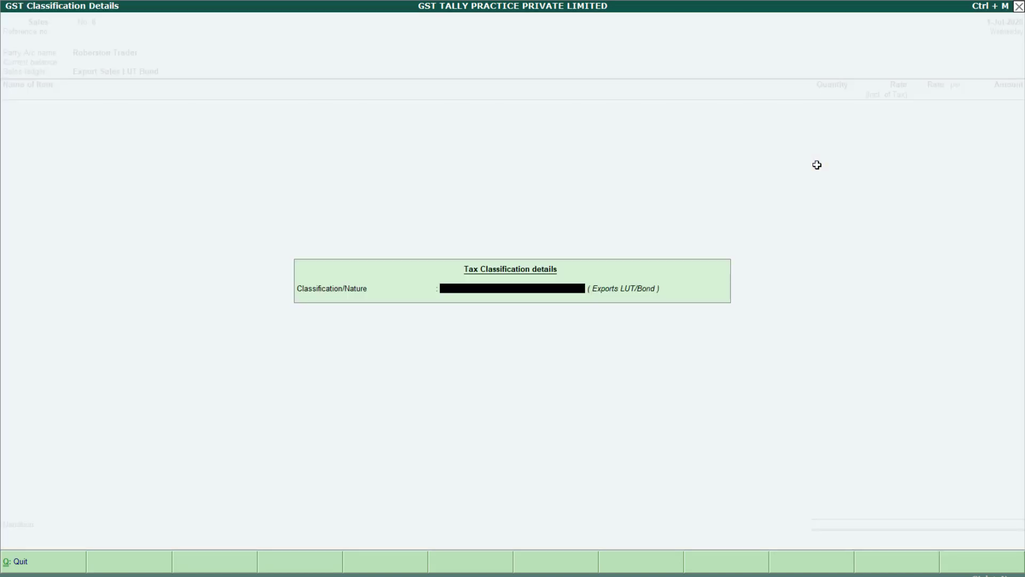
pyautogui.press('Return')
# Add the Spices item to the export voucher with a quantity of 100 Kg
pyautogui.press('Down')
pyautogui.press('Down')
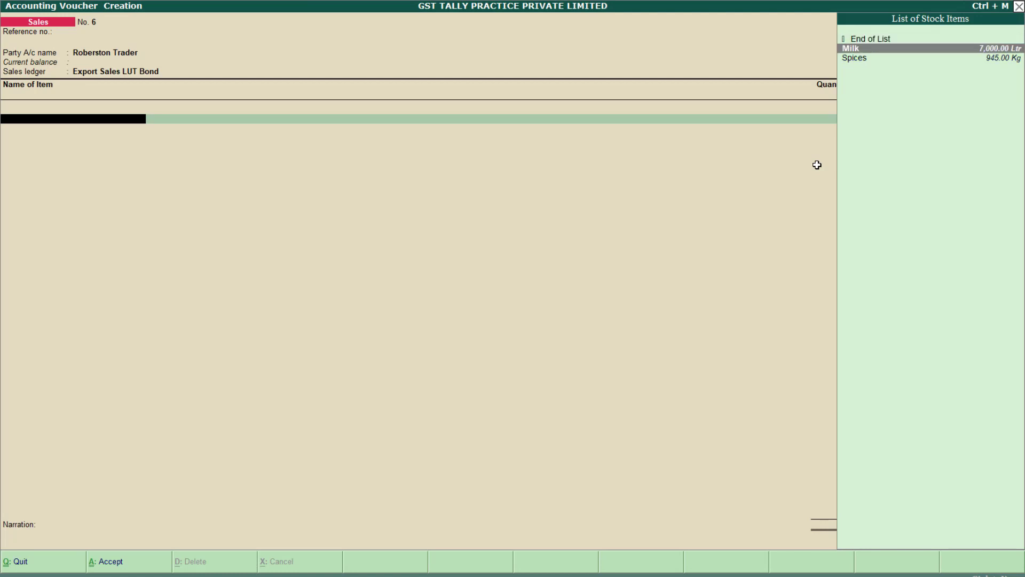
pyautogui.press('Return')
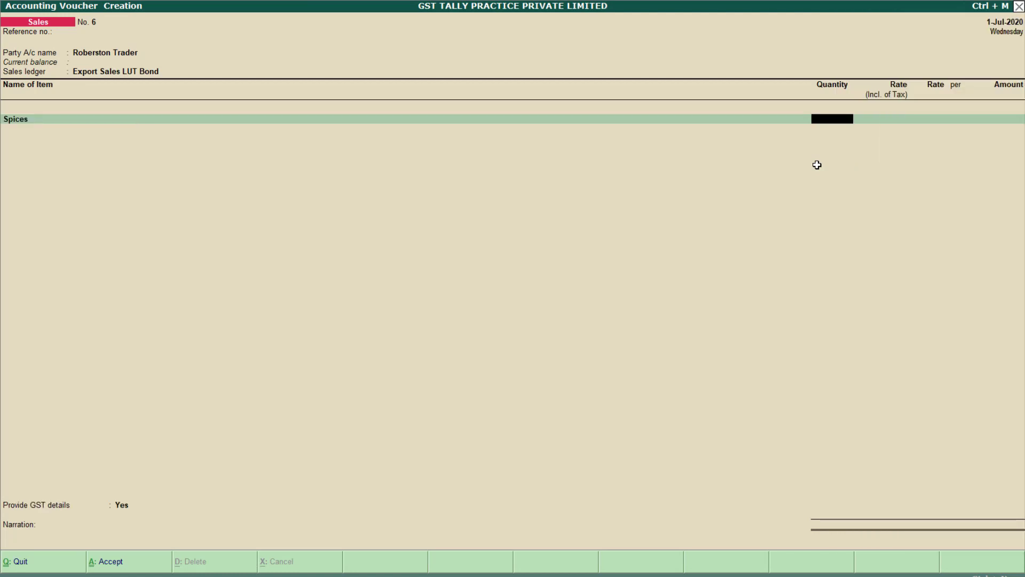
pyautogui.write('100')
pyautogui.press('Return')
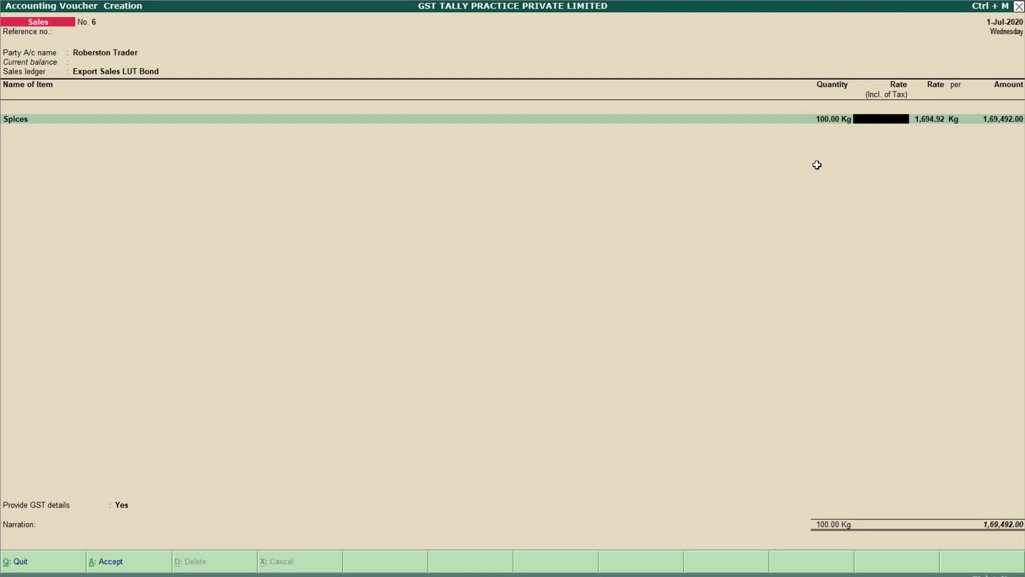
pyautogui.write('6300')
pyautogui.press('BackSpace')
pyautogui.press('BackSpace')
pyautogui.press('BackSpace')
# Leave the tax-inclusive rate empty, set the Spices rate to 6,300 per Kg and end the item list
pyautogui.press('Return')
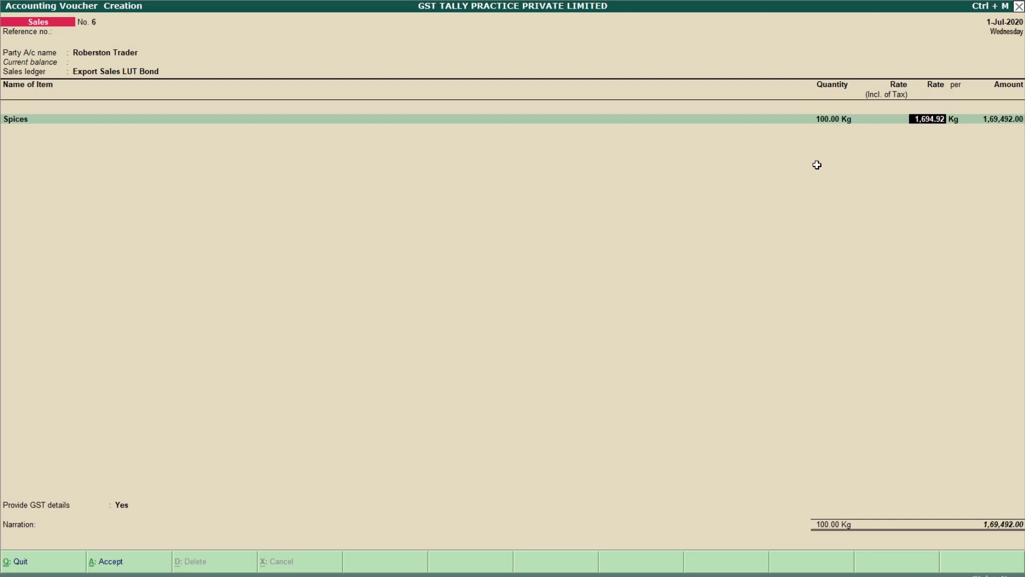
pyautogui.press('BackSpace')
pyautogui.write('6,300')
pyautogui.press('Return')
pyautogui.press('Return')
pyautogui.press('Return')
pyautogui.press('Return')
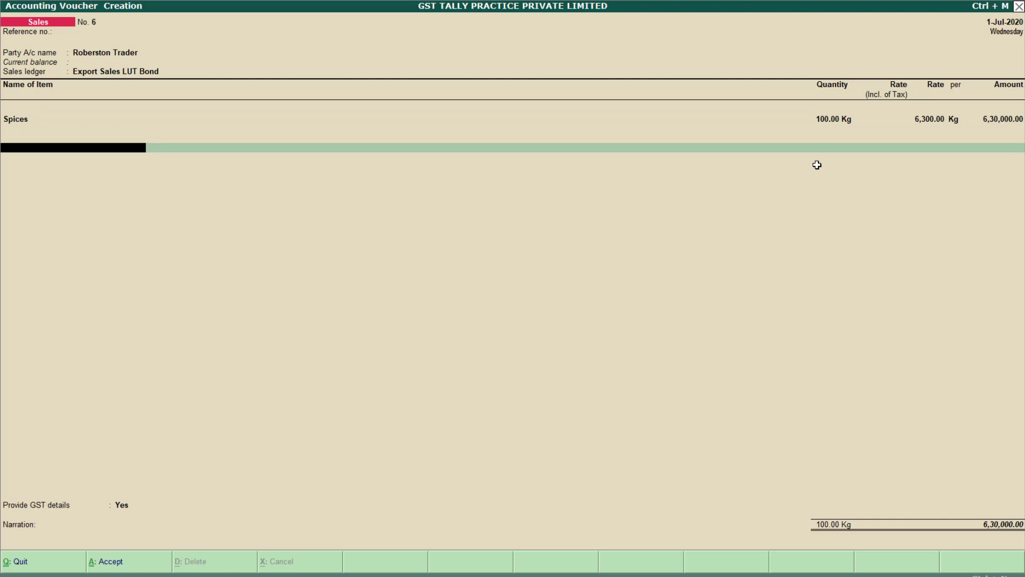
# Try to add the Output IGST 18% ledger to the export voucher
pyautogui.write('O')
pyautogui.press('Down')
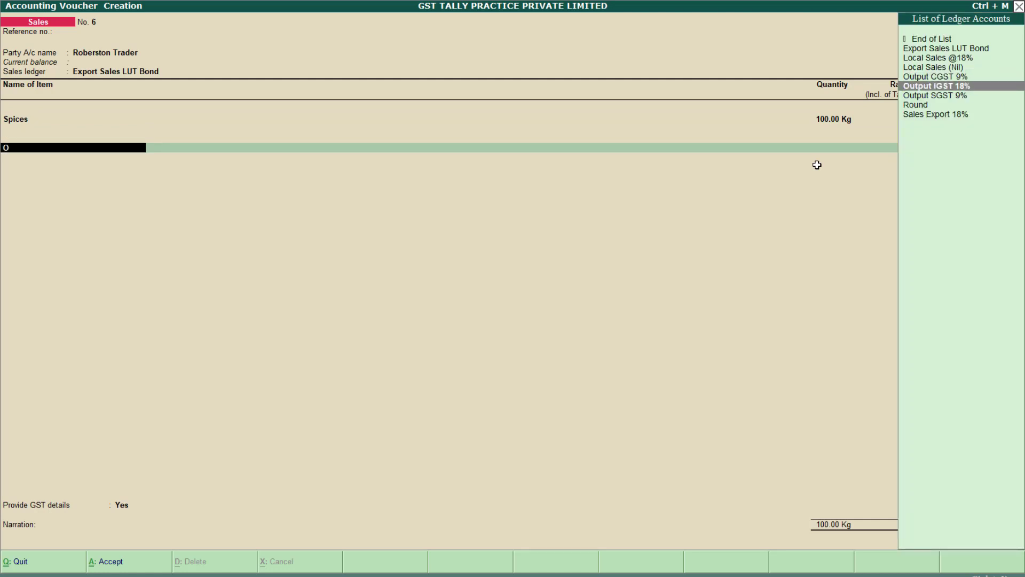
pyautogui.press('Return')
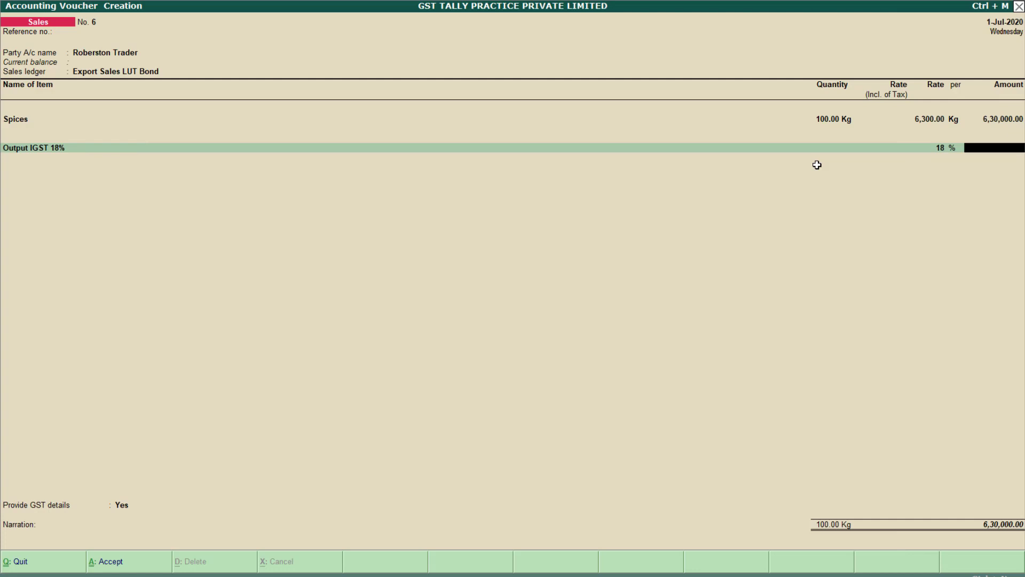
# Remove the Output IGST 18% line from the export voucher and end its ledger list
pyautogui.press('BackSpace')
pyautogui.press('Up')
pyautogui.press('Up')
pyautogui.press('Up')
pyautogui.press('Up')
pyautogui.press('Up')
pyautogui.press('Up')
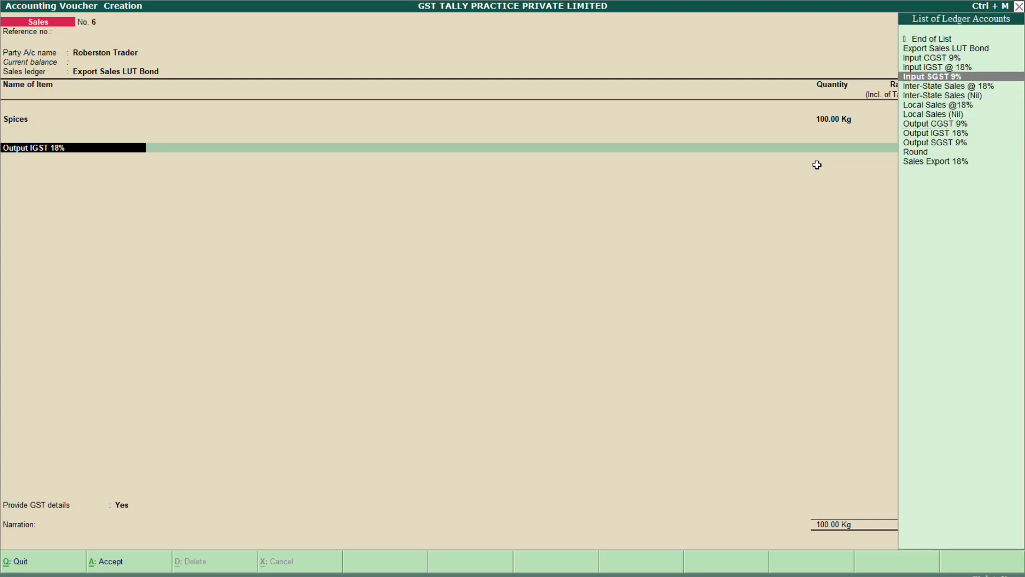
pyautogui.press('Up')
pyautogui.press('Up')
pyautogui.press('Up')
pyautogui.press('Up')
pyautogui.press('Return')
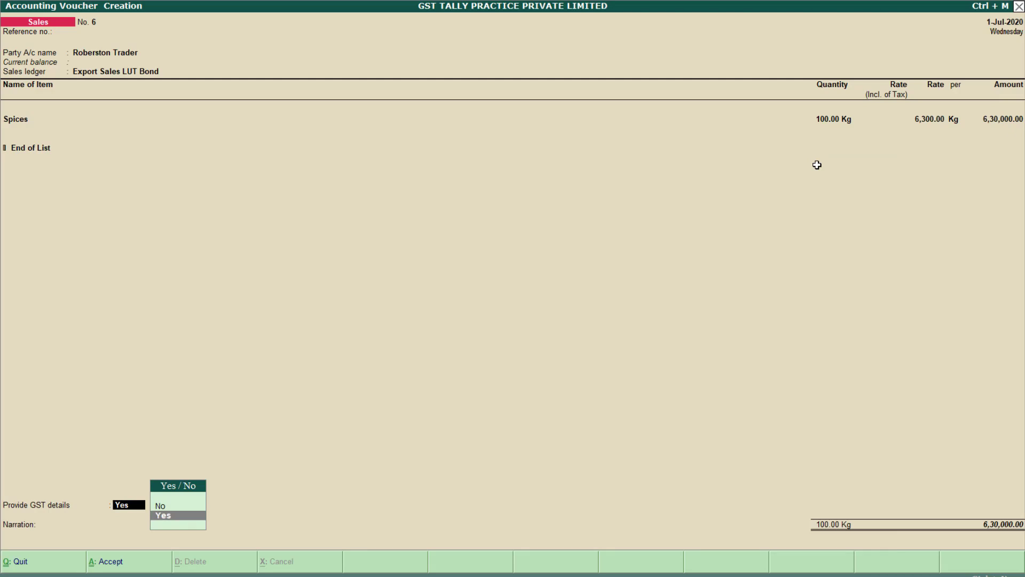
# Keep GST details on Yes, leave the LUT/Bond shipping bill and port details empty, and save the export voucher
pyautogui.press('Return')
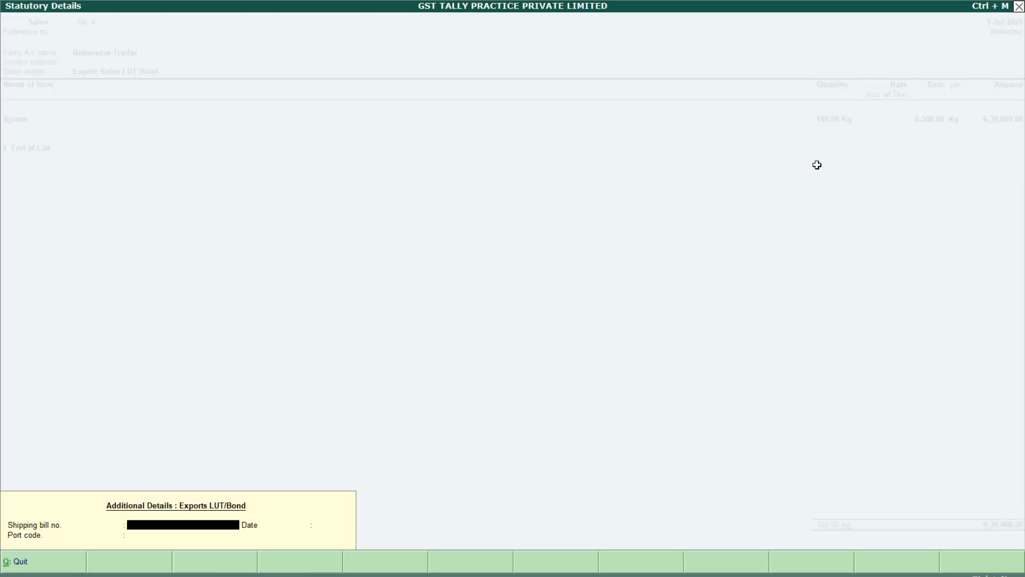
pyautogui.press('Return')
pyautogui.press('Return')
pyautogui.press('Return')
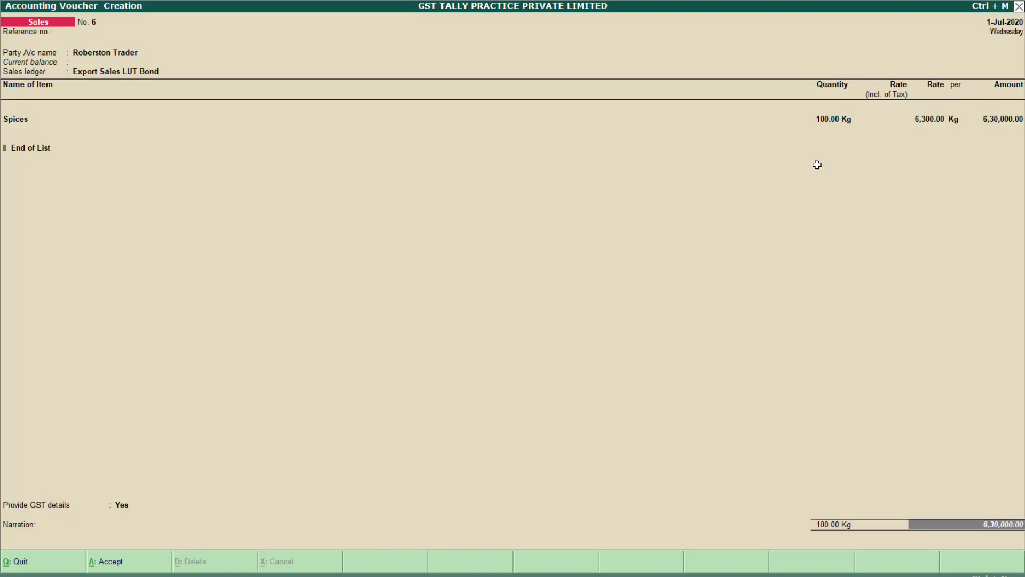
pyautogui.press('Return')
pyautogui.press('Return')
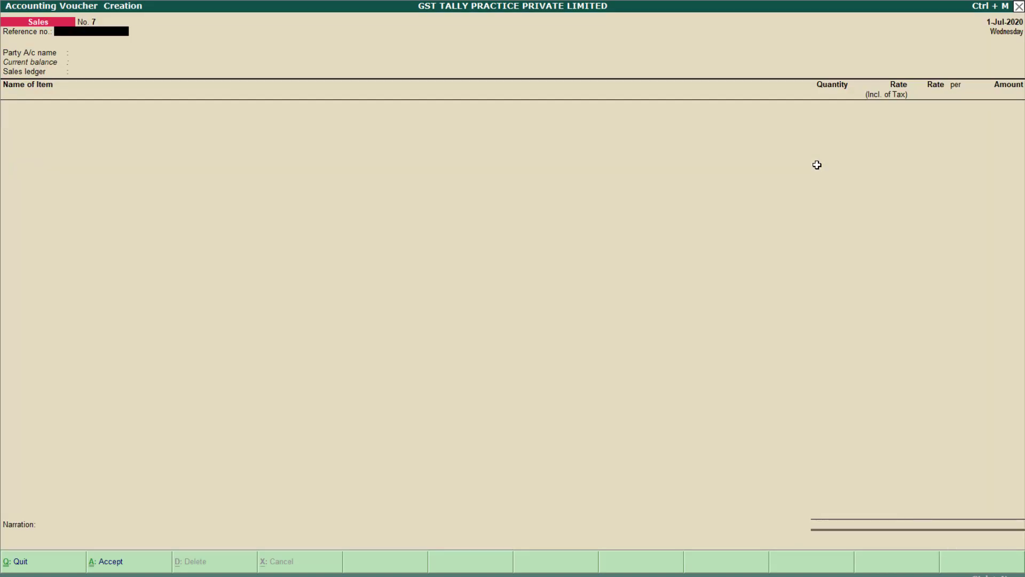
# Check invoice GTI-07 in the Excel sales sheet, return to Tally, and set the party to Khan Trader with its default details
pyautogui.hotkey('alt', 'Tab')
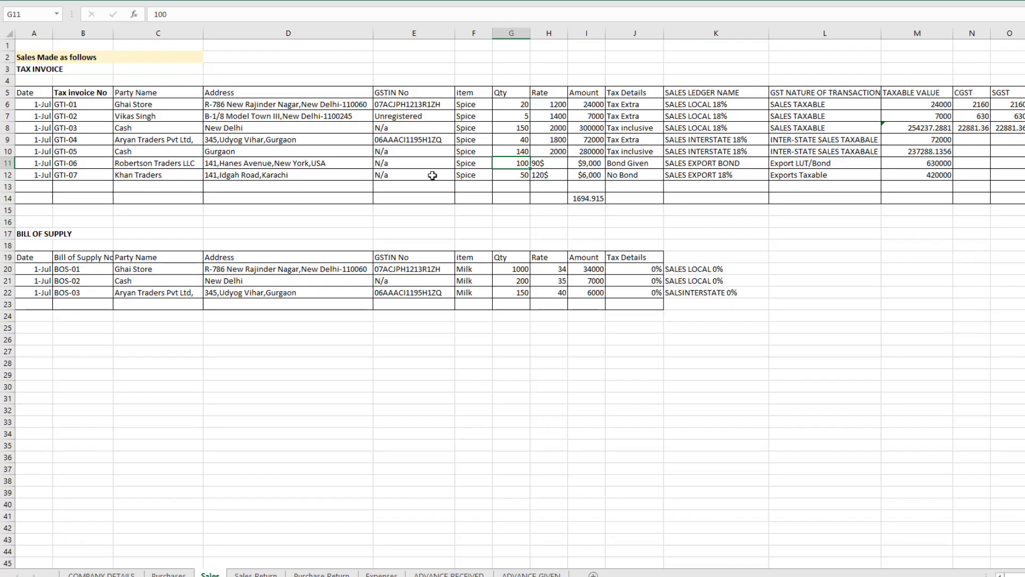
pyautogui.click(296, 174)
pyautogui.click(174, 172)
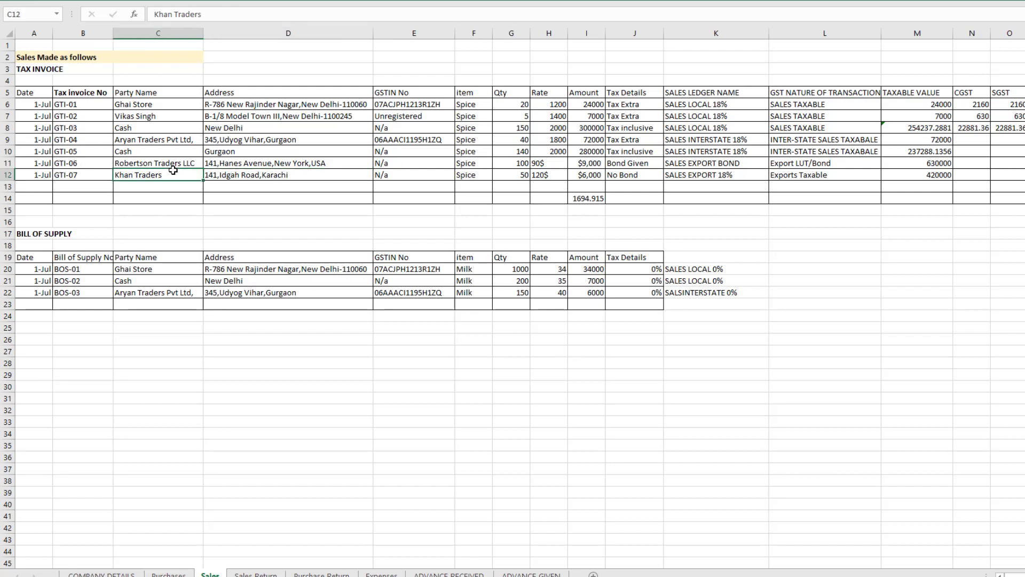
pyautogui.click(550, 175)
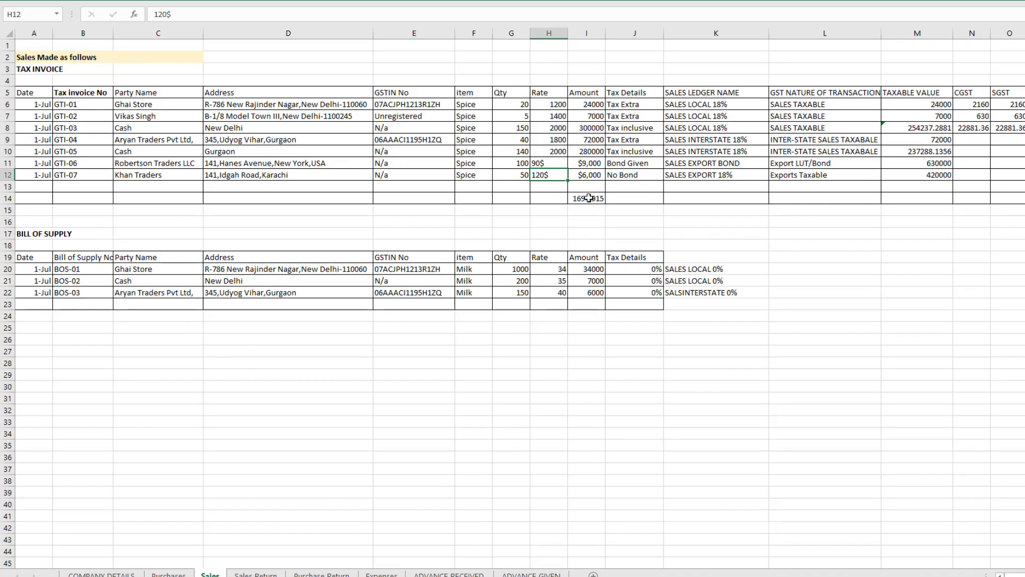
pyautogui.hotkey('alt', 'Tab')
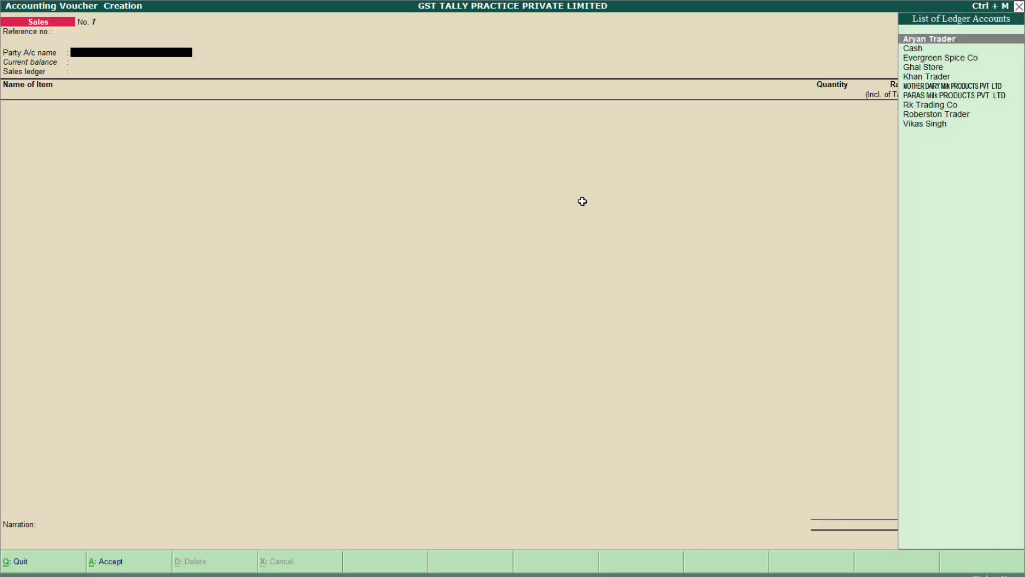
pyautogui.write('K')
pyautogui.press('Return')
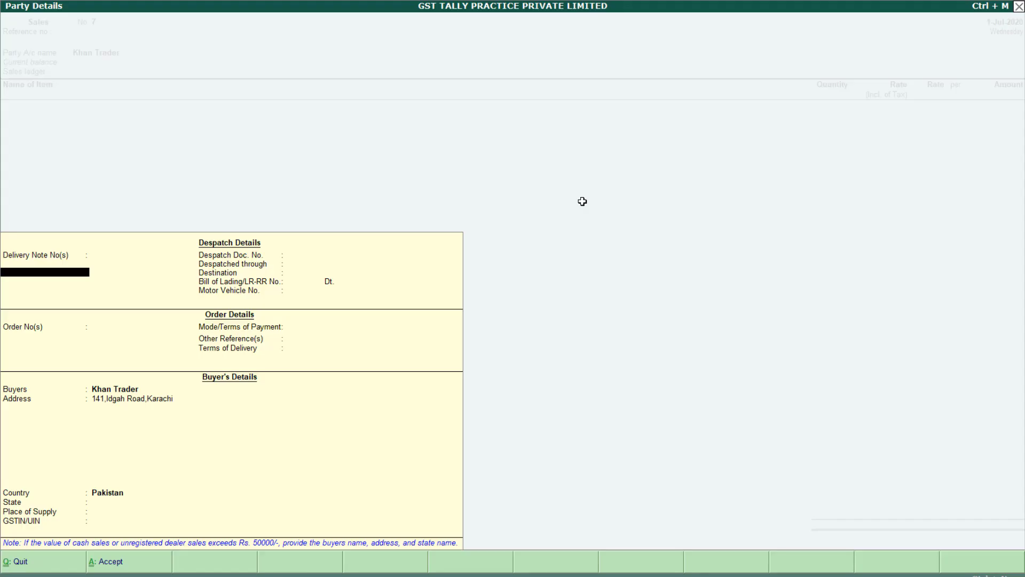
pyautogui.hotkey('ctrl', 'a')
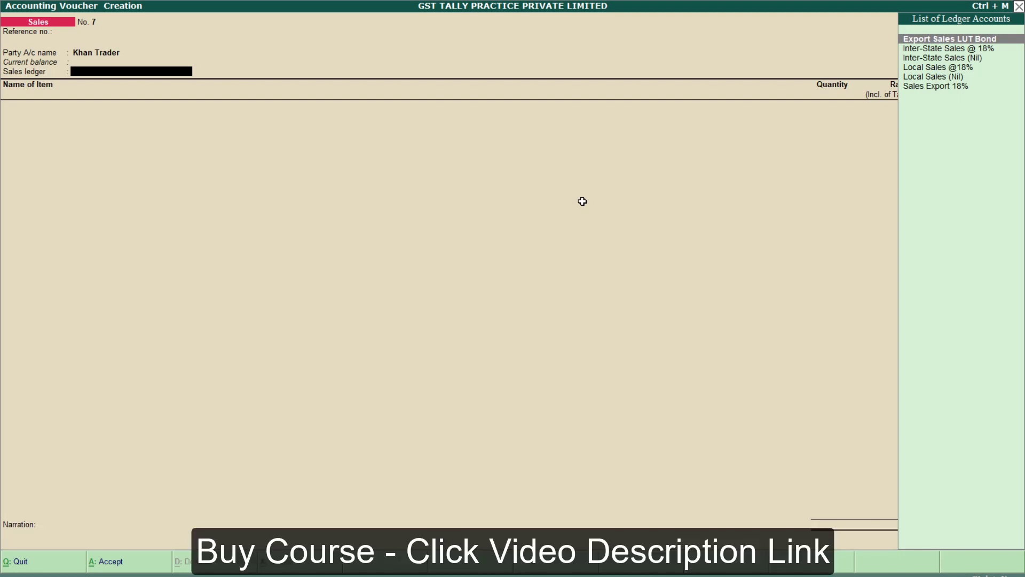
# Set the voucher's sales ledger to Sales Export 18%
pyautogui.press('Down')
pyautogui.press('Down')
pyautogui.press('Down')
pyautogui.press('Down')
pyautogui.press('Down')
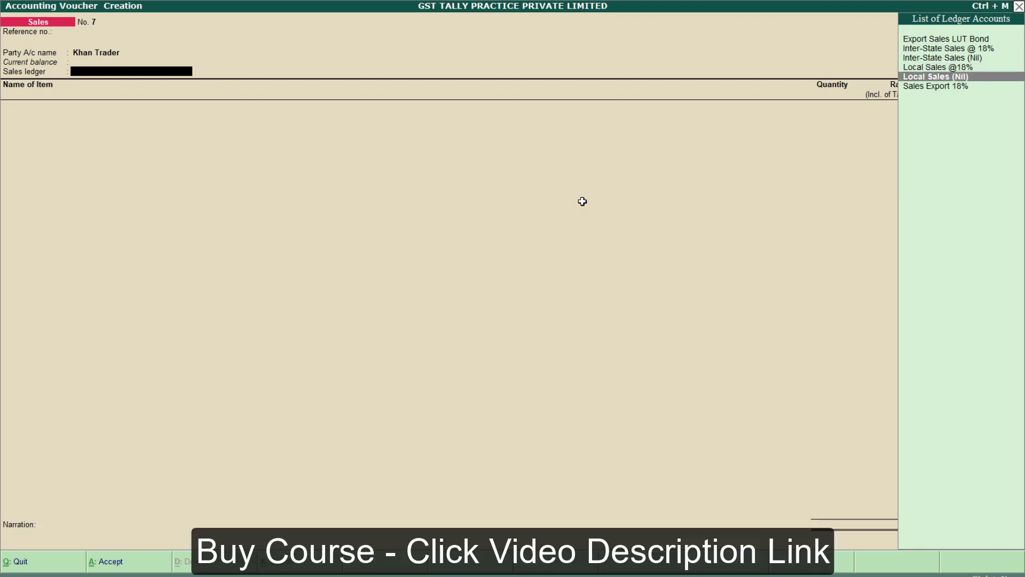
pyautogui.press('Return')
pyautogui.press('Return')
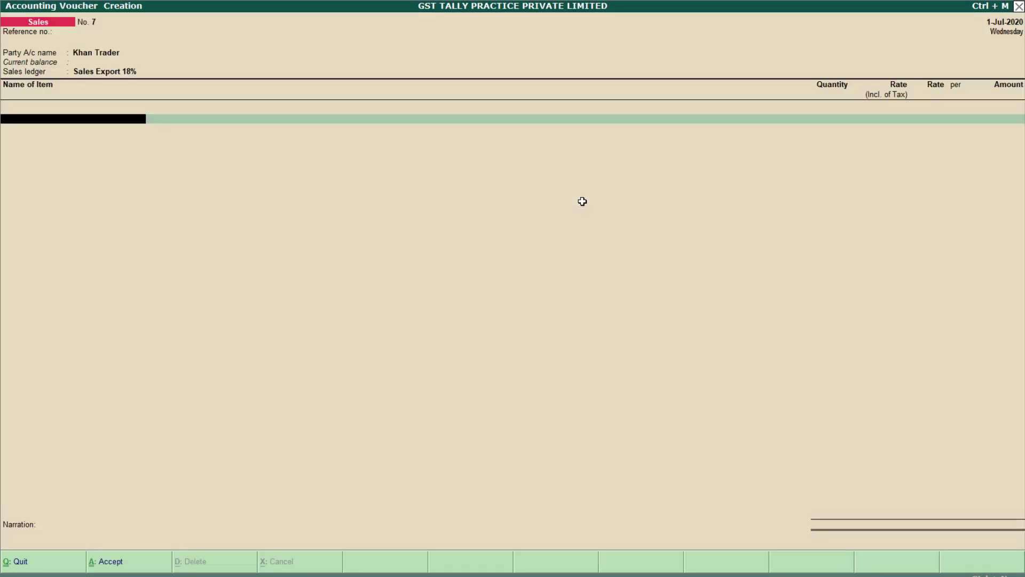
# Add the Spices item to the Khan Trader voucher with a quantity of 50 Kg
pyautogui.write('Sp')
pyautogui.press('Return')
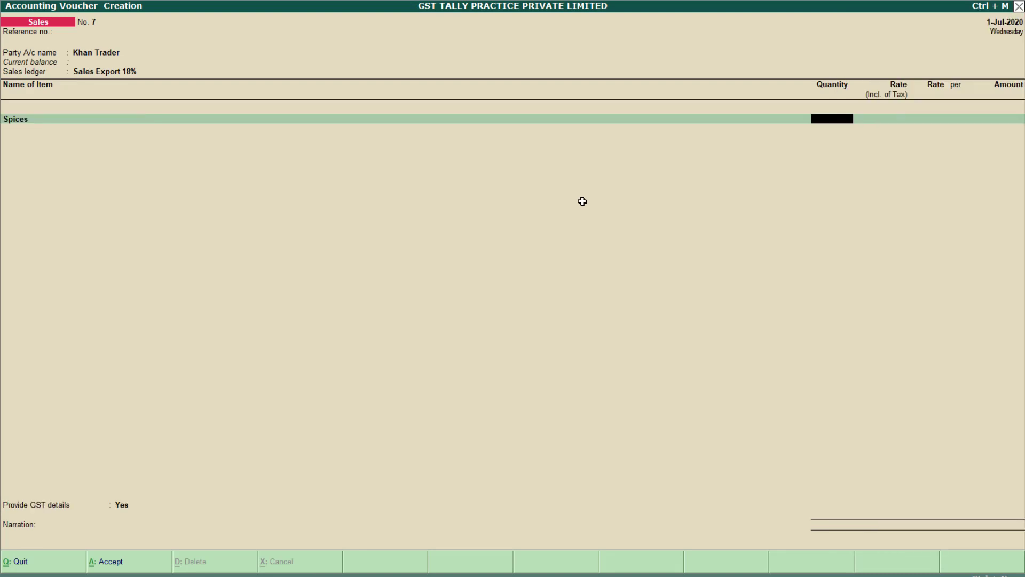
pyautogui.write('50')
pyautogui.press('Return')
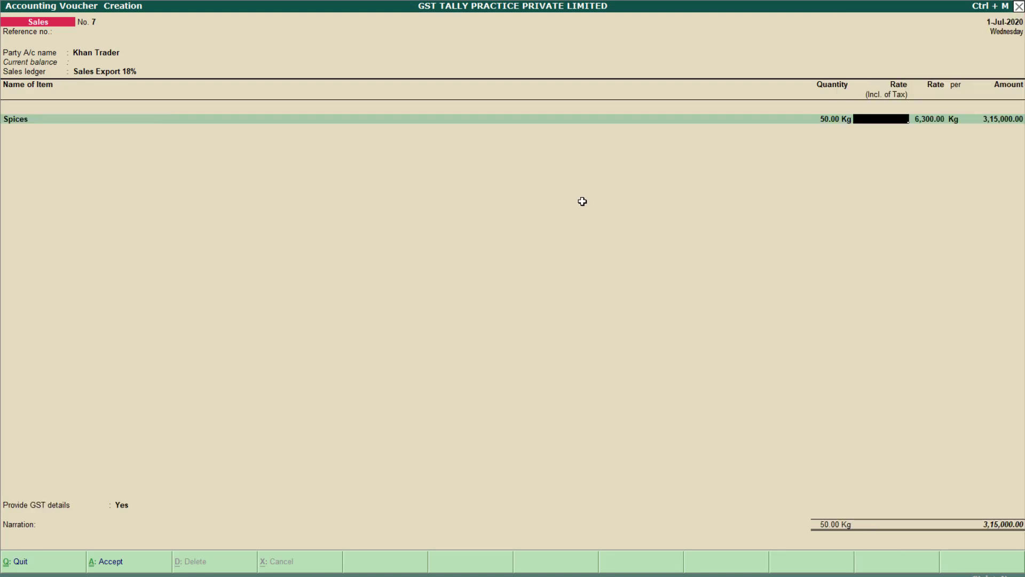
pyautogui.write('8400')
pyautogui.press('Return')
pyautogui.press('BackSpace')
pyautogui.press('space')
# Leave the tax-inclusive rate empty and set the Spices rate to 8,400 per Kg
pyautogui.press('Return')
pyautogui.write('8,40')
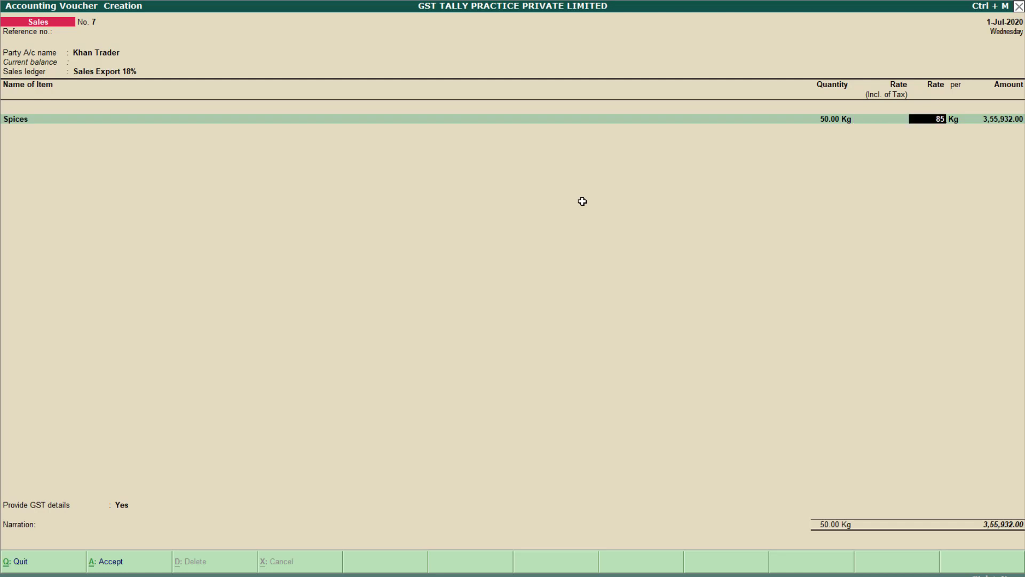
pyautogui.write('00')
pyautogui.press('Return')
pyautogui.press('Return')
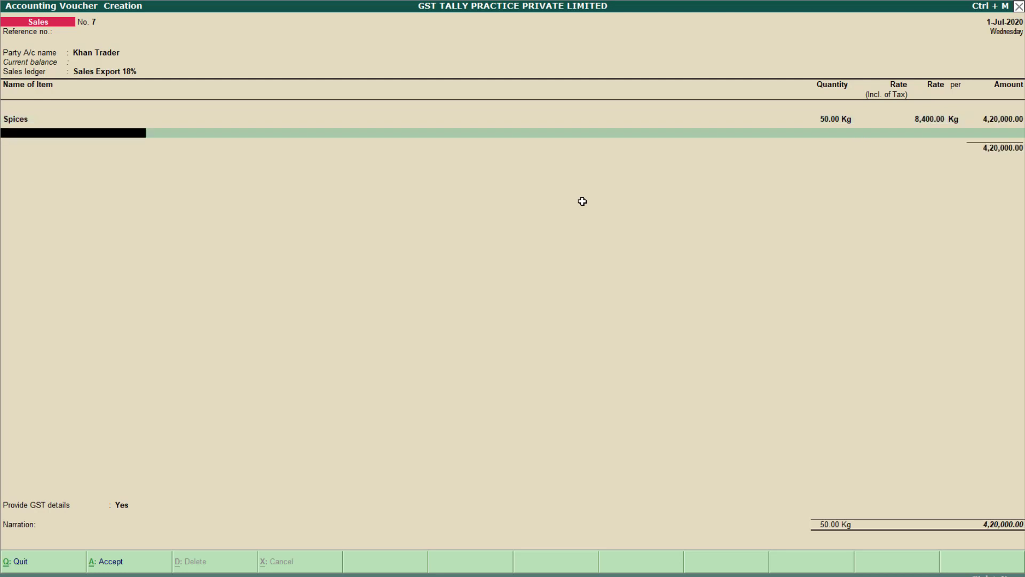
# Add the Output IGST 18% ledger with its calculated amount and end the ledger list
pyautogui.write('O')
pyautogui.press('Down')
pyautogui.press('Down')
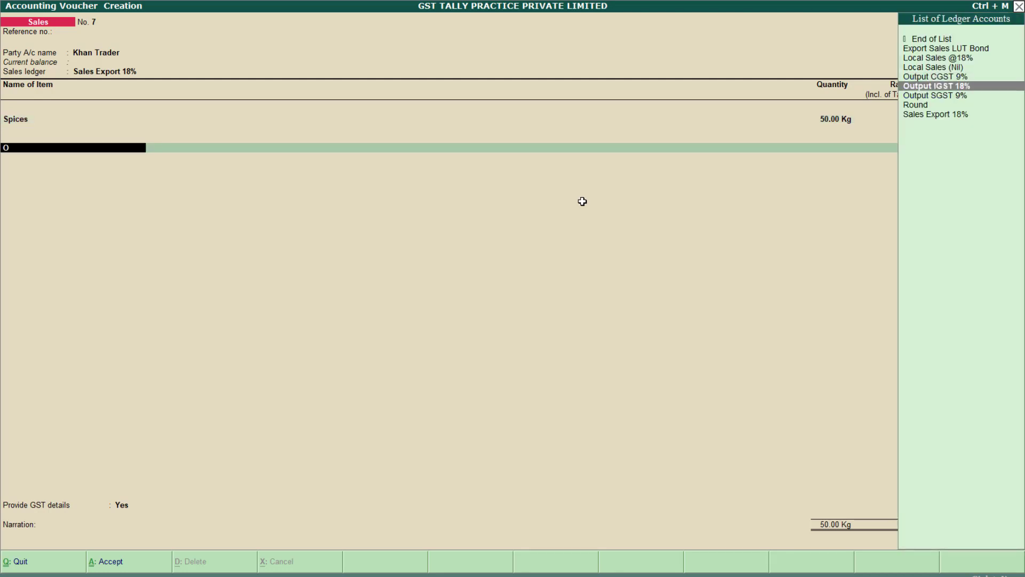
pyautogui.press('Return')
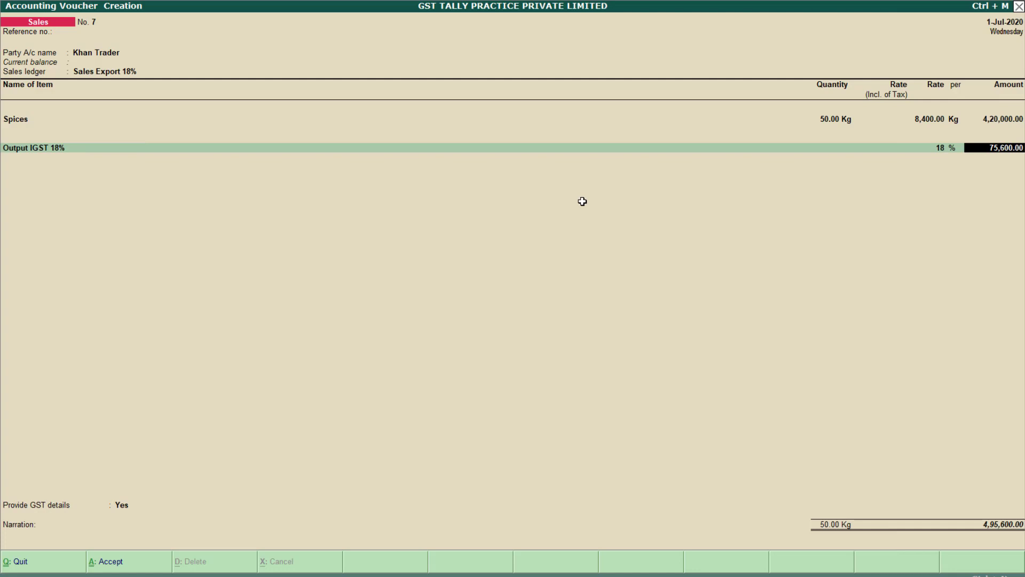
pyautogui.press('Return')
pyautogui.press('Return')
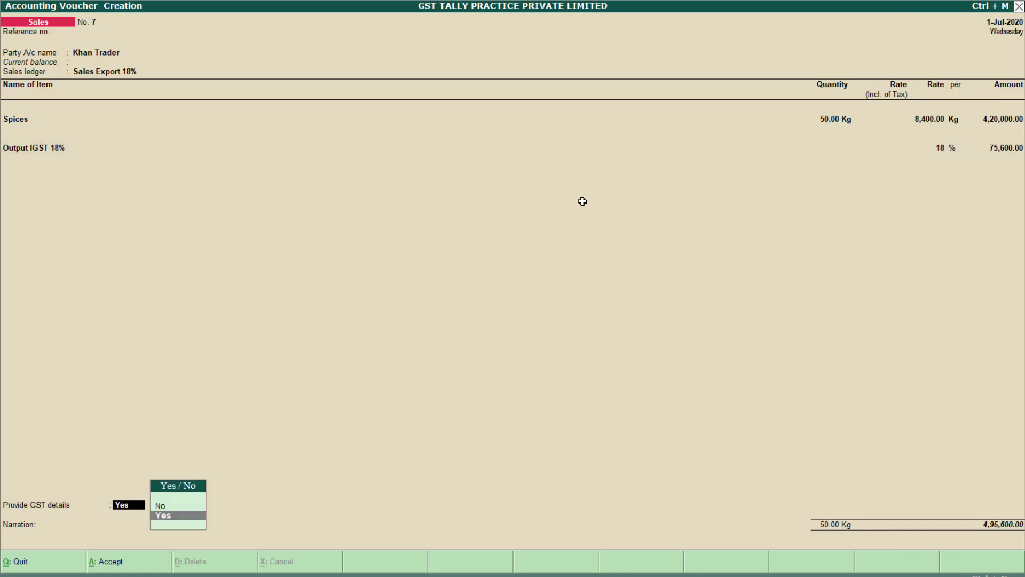
# Keep GST details on Yes, leave the Exports Taxable shipping details empty, and save the Khan Trader voucher
pyautogui.press('Return')
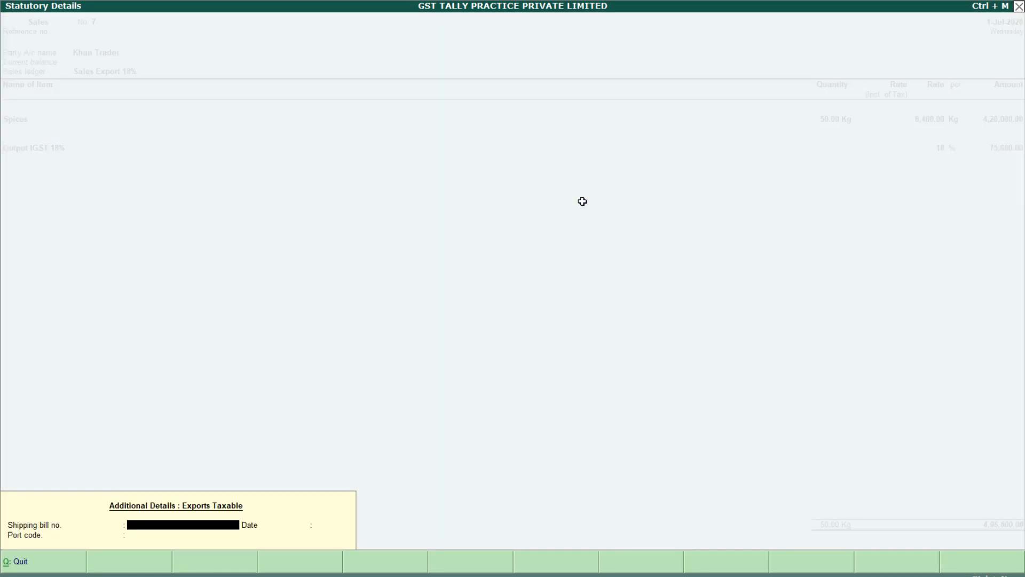
pyautogui.press('Return')
pyautogui.press('Return')
pyautogui.press('Return')
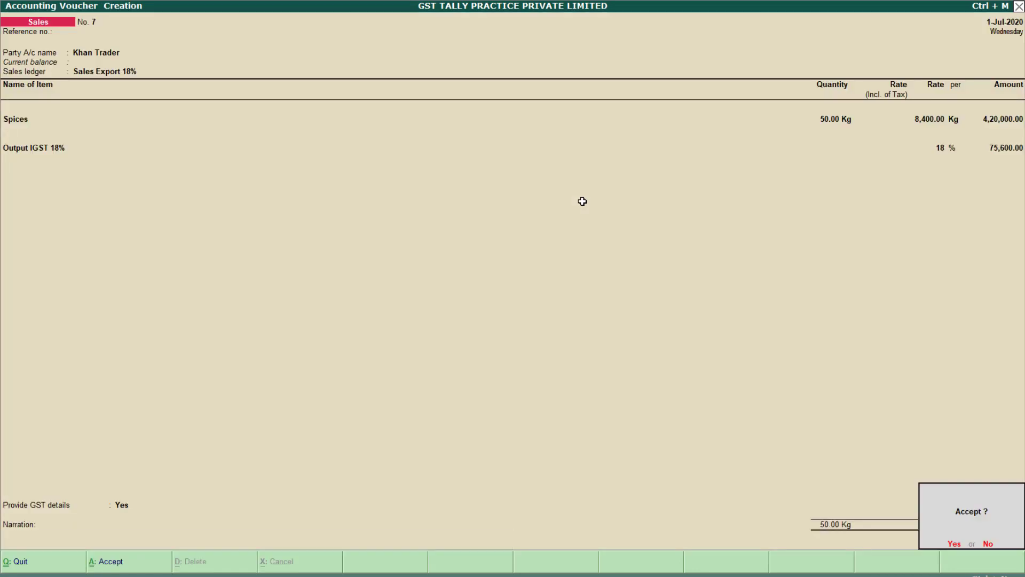
pyautogui.press('Return')
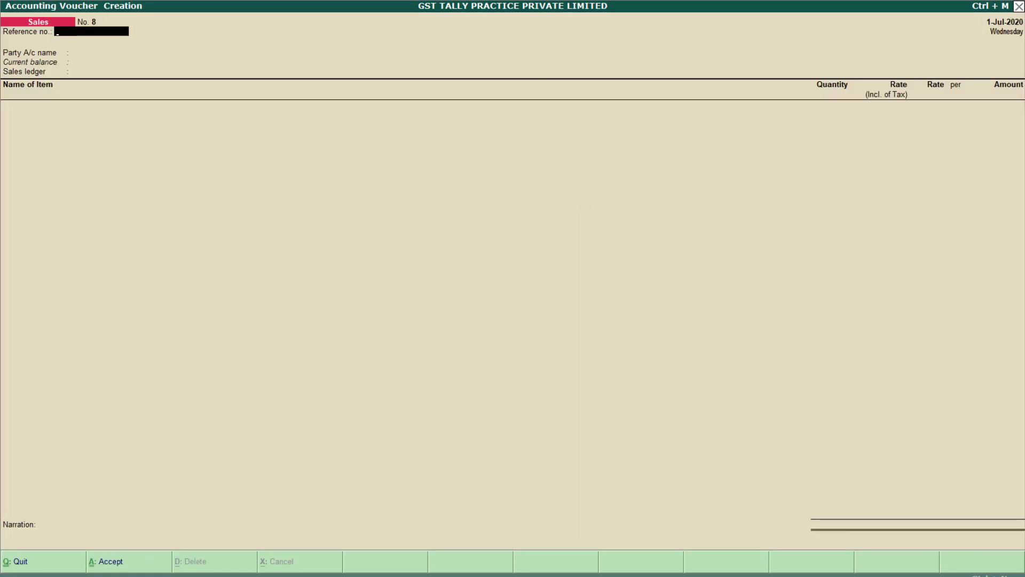
# Switch to Excel and examine the parties, quantities and sales ledgers of bills of supply BOS-01 to BOS-03
pyautogui.hotkey('alt', 'Tab')
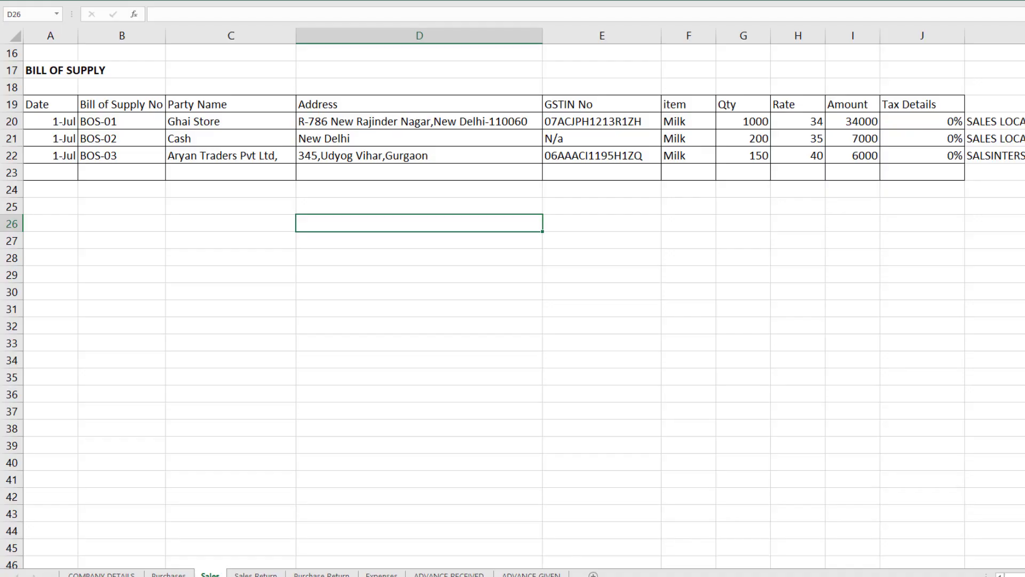
pyautogui.click(64, 75)
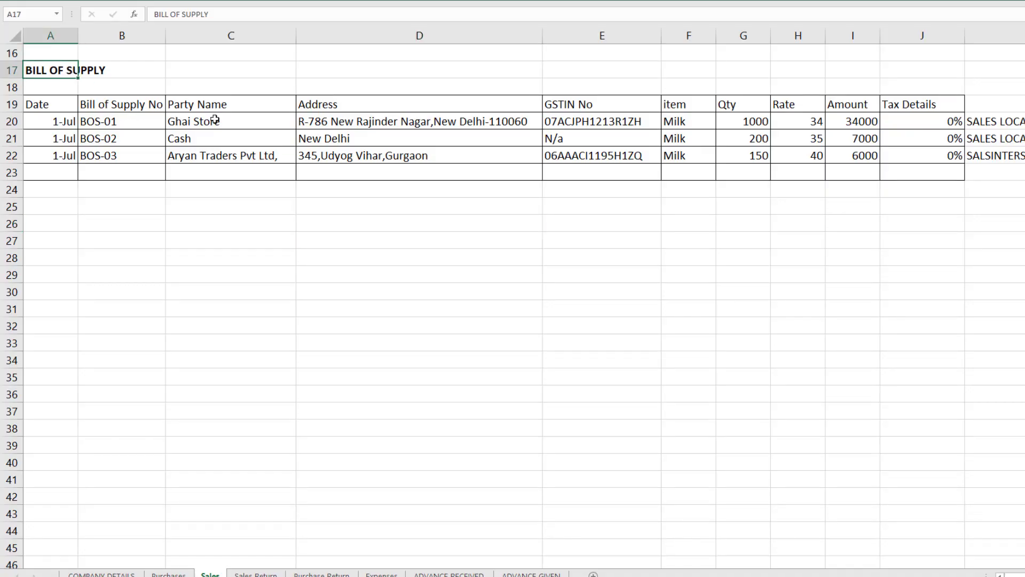
pyautogui.click(113, 121)
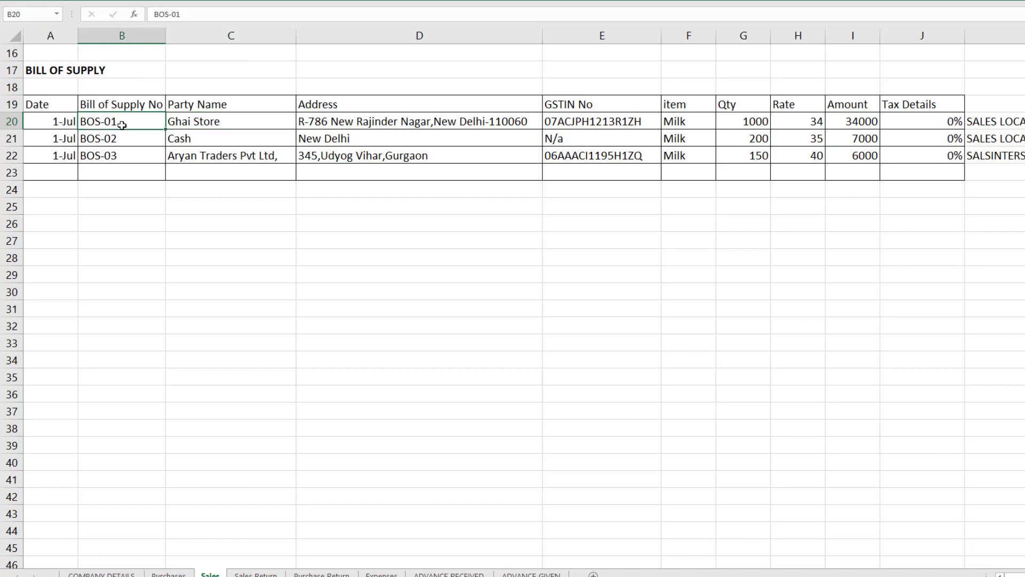
pyautogui.click(227, 117)
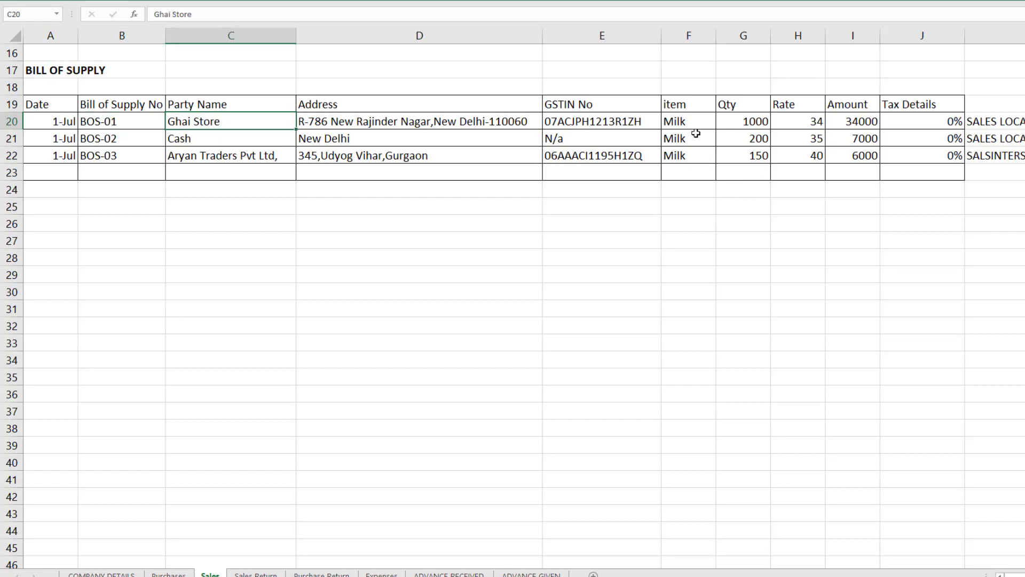
pyautogui.click(742, 117)
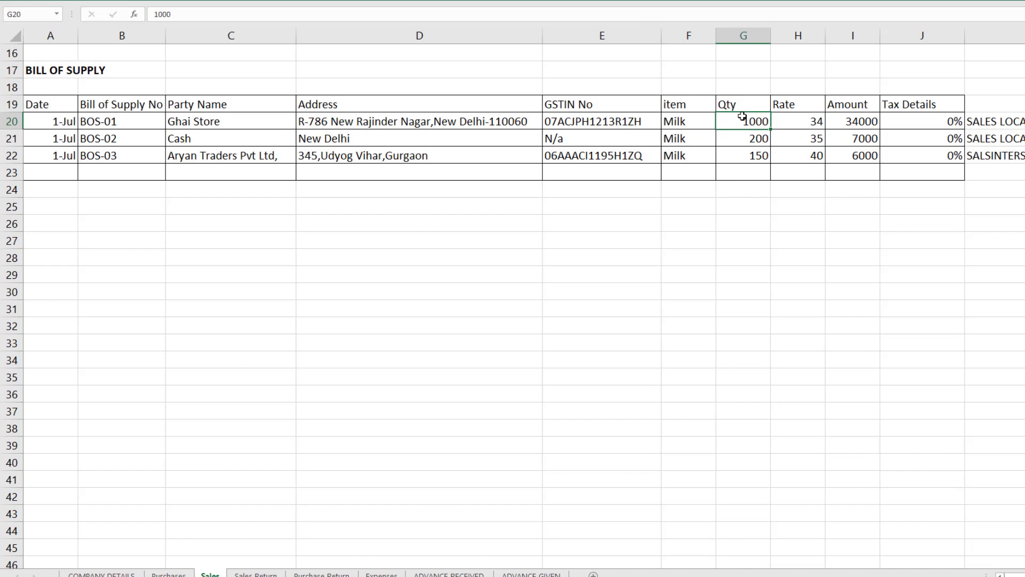
pyautogui.click(727, 138)
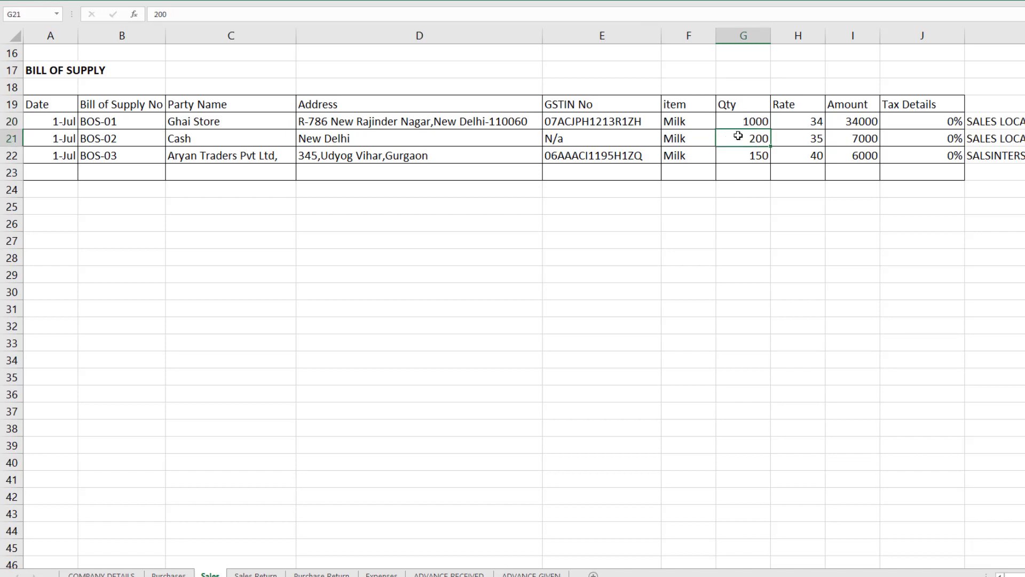
pyautogui.click(749, 154)
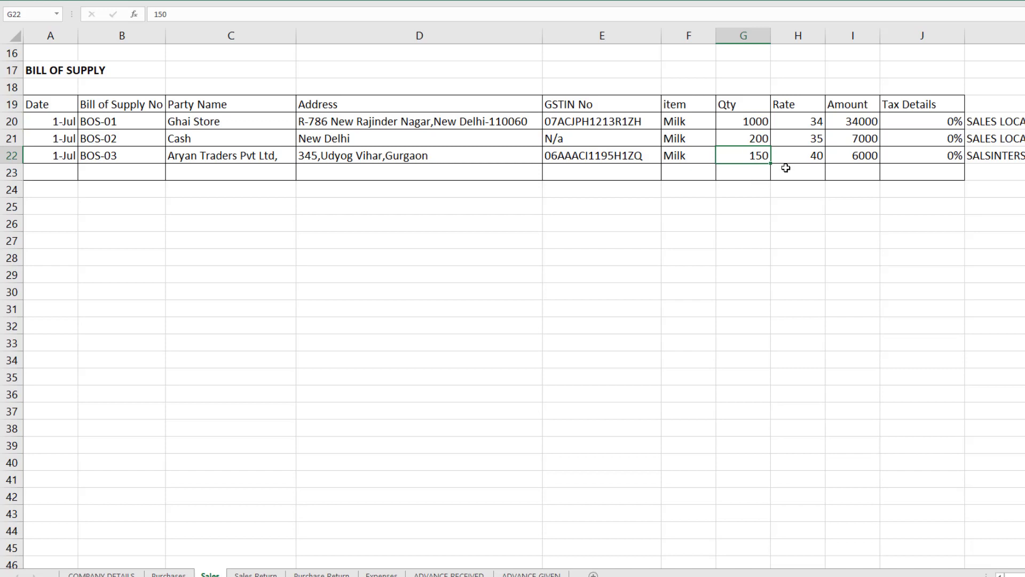
pyautogui.click(999, 122)
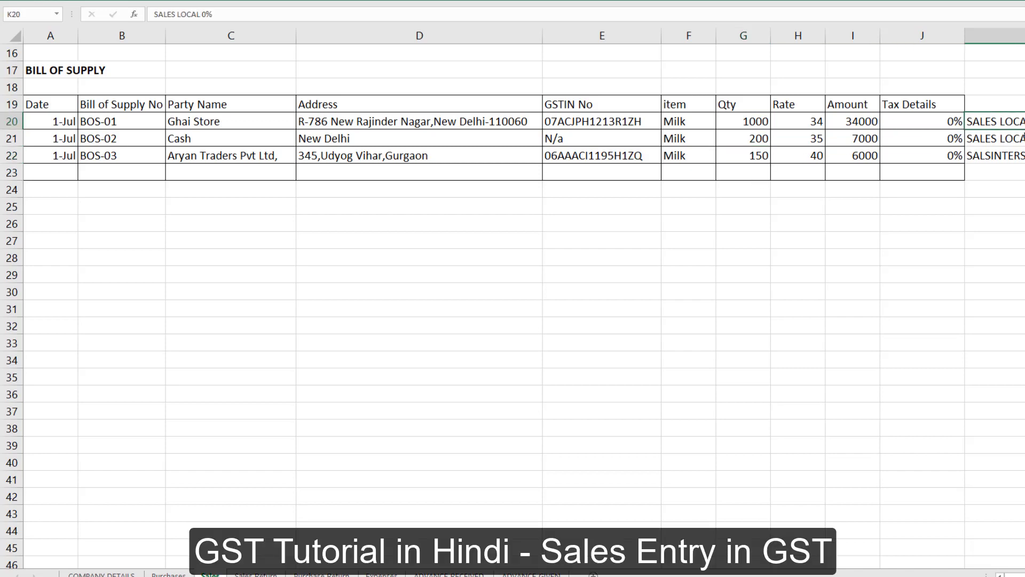
pyautogui.click(1023, 140)
pyautogui.click(1022, 122)
pyautogui.click(1022, 139)
pyautogui.click(1022, 123)
pyautogui.click(1022, 139)
pyautogui.click(1020, 157)
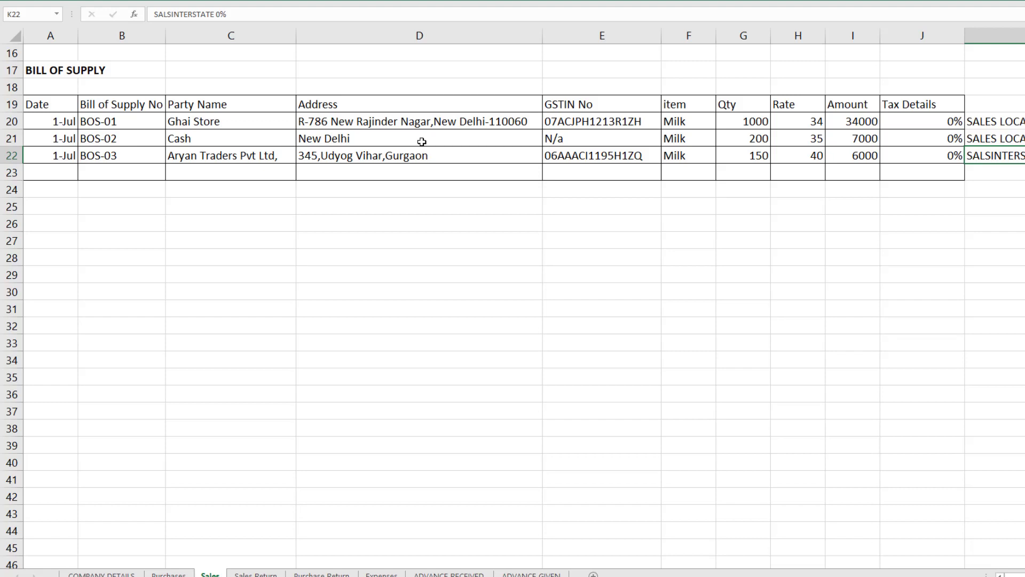
# Return to Tally, enter reference number BOS-01, and set the party to Ghai Store with its default party details
pyautogui.hotkey('alt', 'Tab')
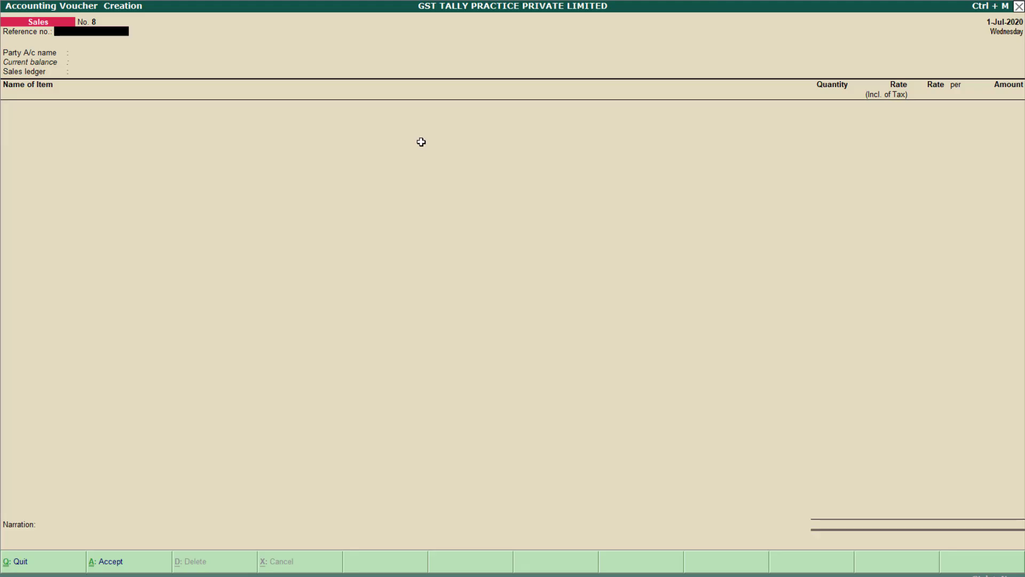
pyautogui.write('BOS-01')
pyautogui.press('Return')
pyautogui.write('gh')
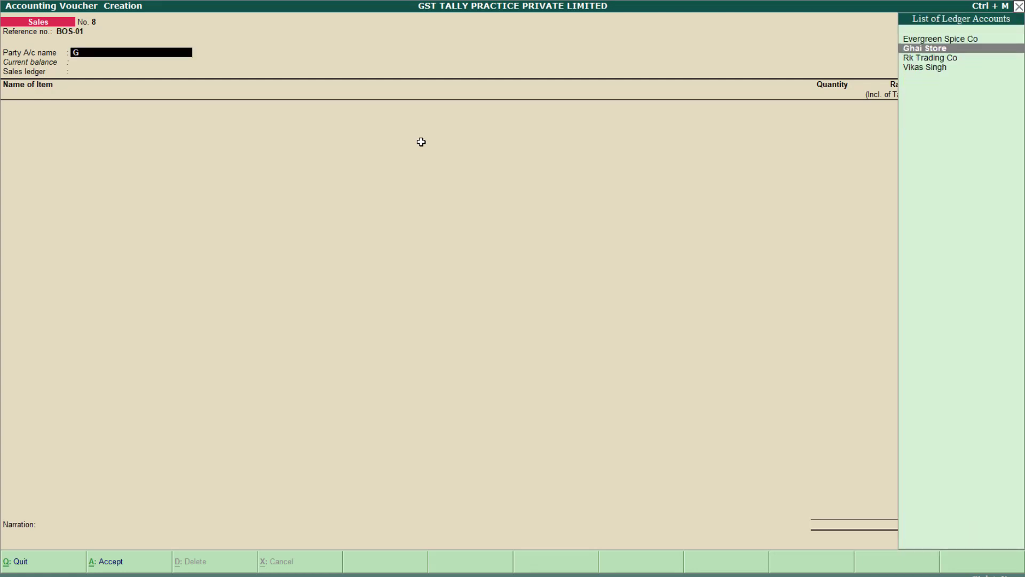
pyautogui.press('Return')
pyautogui.hotkey('ctrl', 'a')
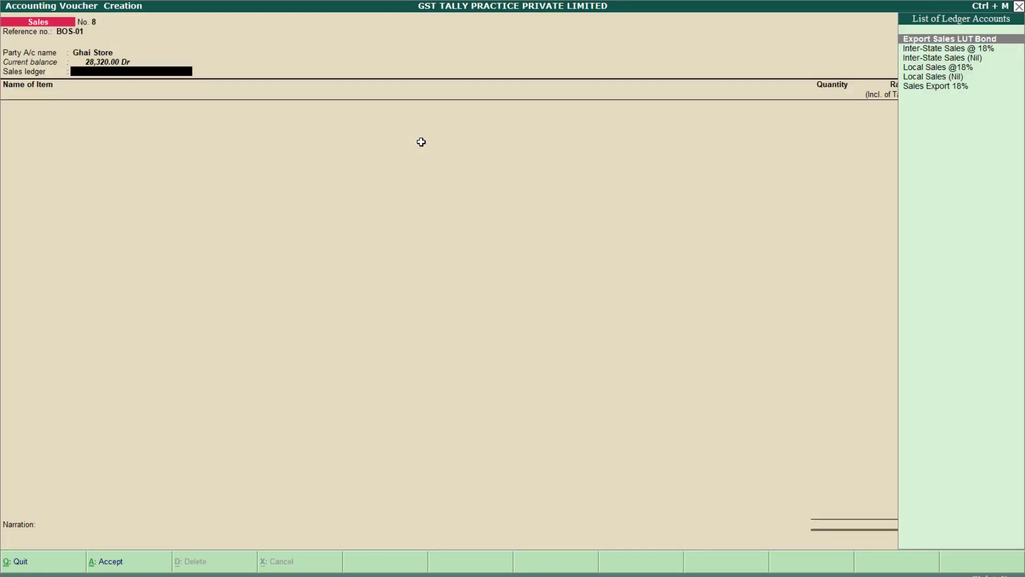
# Set the sales ledger of the Ghai Store voucher to Local Sales (Nil) and accept the default tax classification
pyautogui.press('Down')
pyautogui.press('Down')
pyautogui.press('Down')
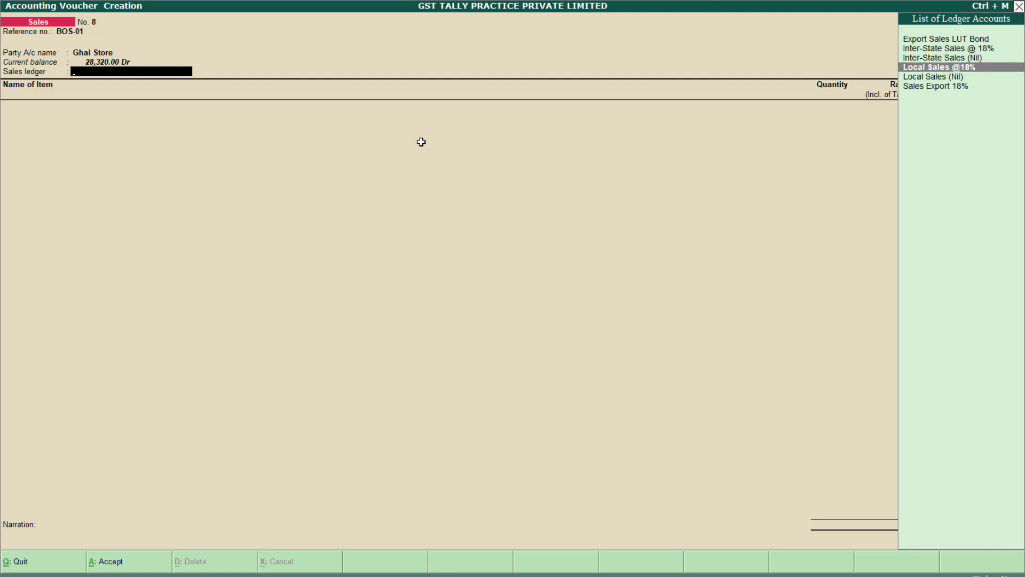
pyautogui.press('Down')
pyautogui.press('Return')
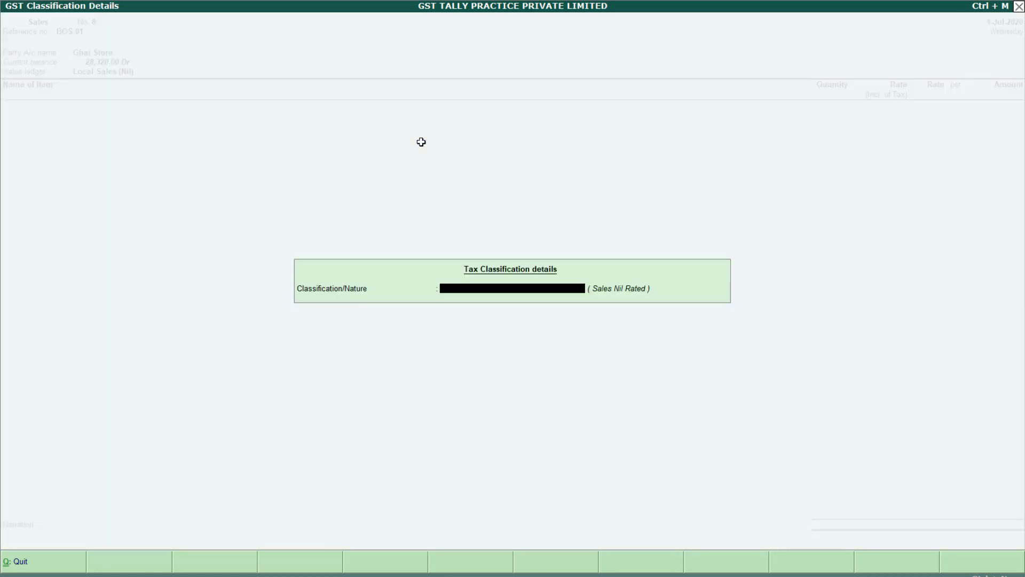
pyautogui.press('Return')
# Add 1,000 Ltr of Milk at a rate of 34 per Ltr and save the Ghai Store voucher
pyautogui.write('m')
pyautogui.press('Return')
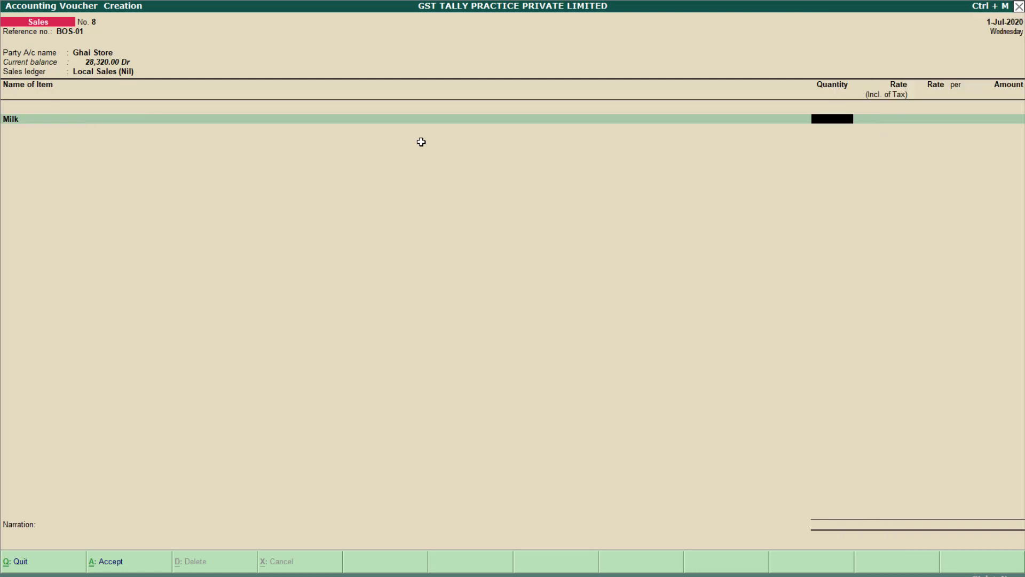
pyautogui.write('1000')
pyautogui.press('Return')
pyautogui.press('Return')
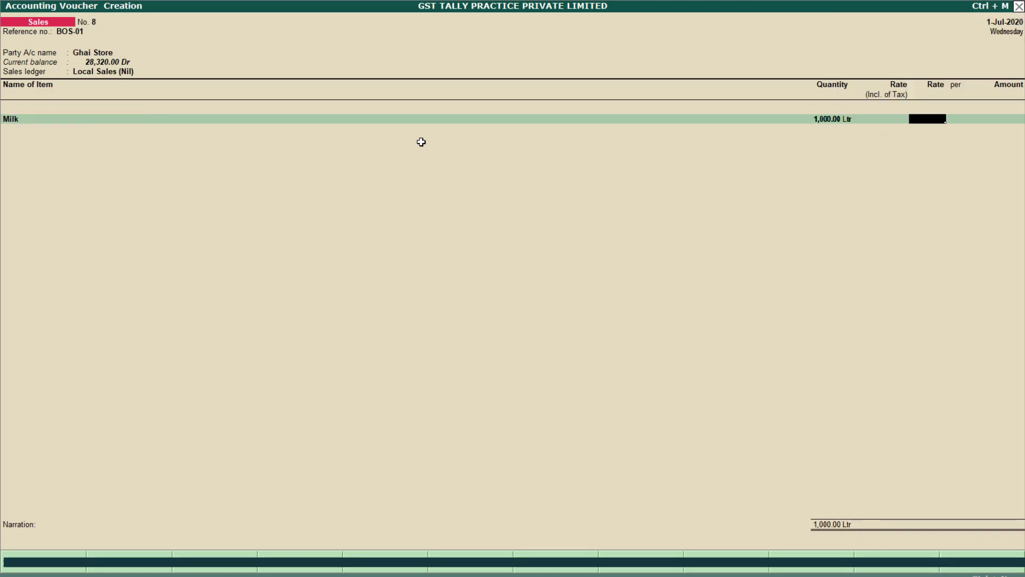
pyautogui.write('34')
pyautogui.press('Return')
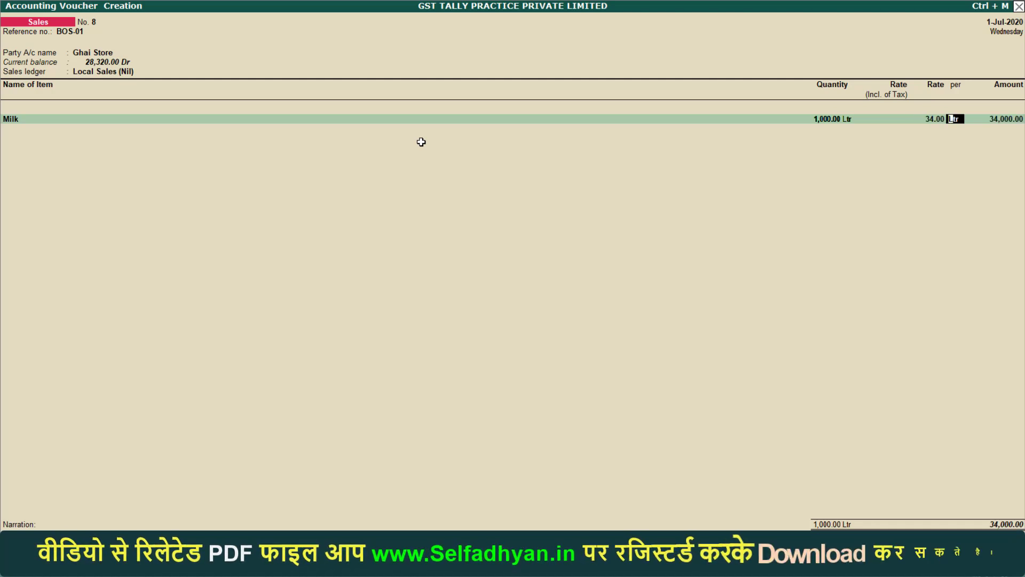
pyautogui.press('Return')
pyautogui.press('Return')
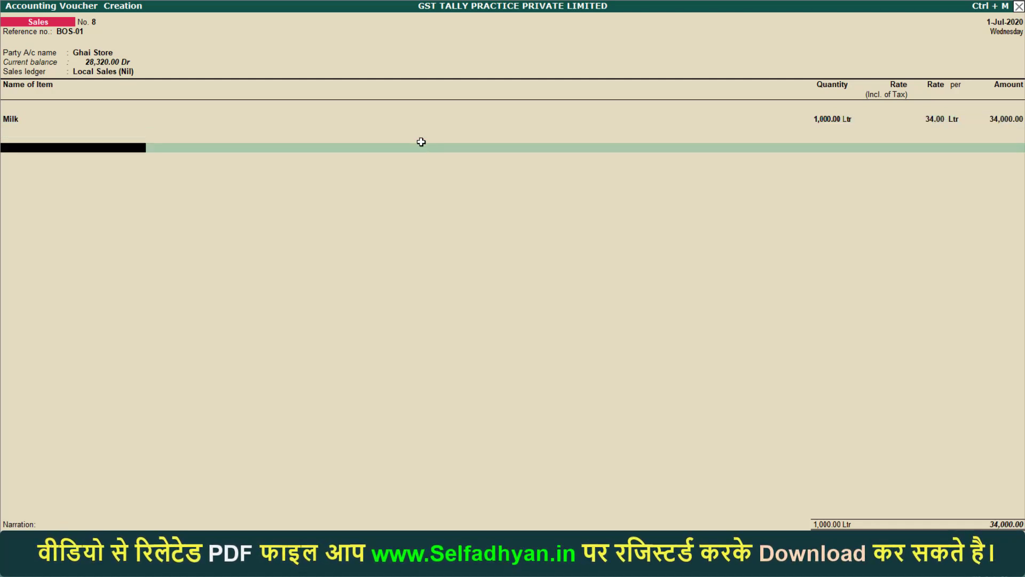
pyautogui.press('Return')
pyautogui.press('Return')
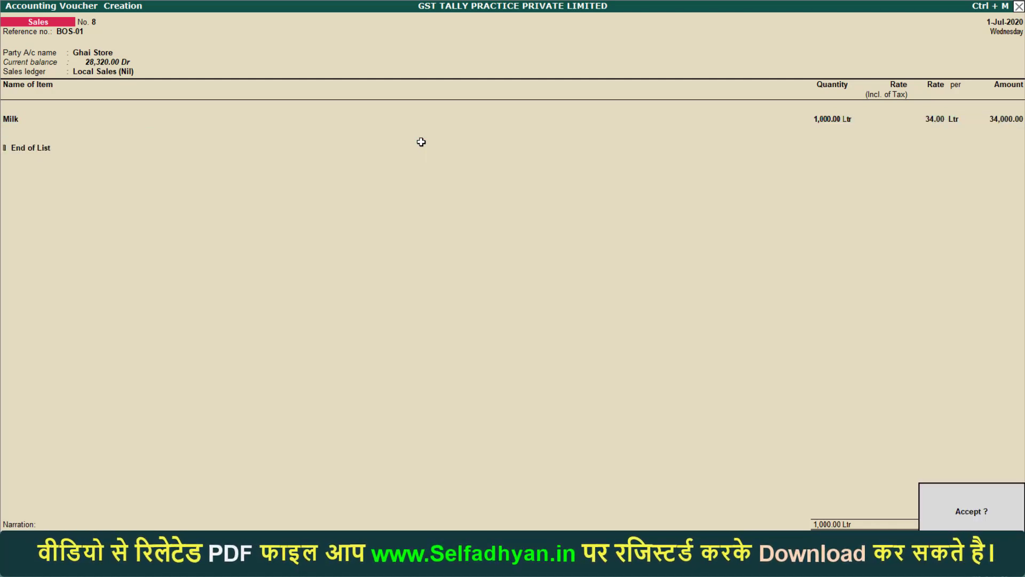
pyautogui.press('Return')
# Leave the reference number empty, set the party to Cash, and choose Local Sales (Nil) with its default classification
pyautogui.write('cash')
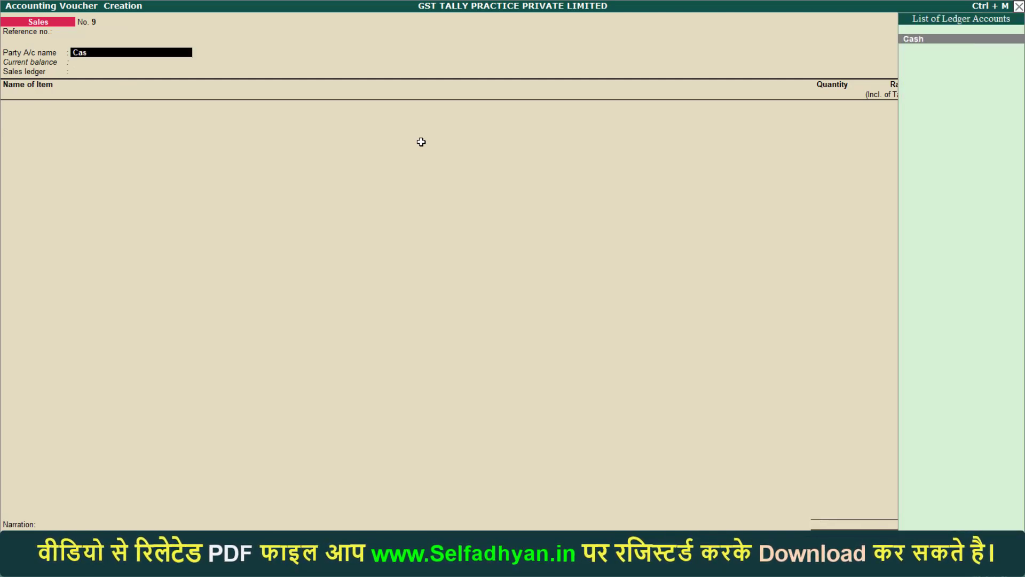
pyautogui.press('Return')
pyautogui.hotkey('ctrl', 'a')
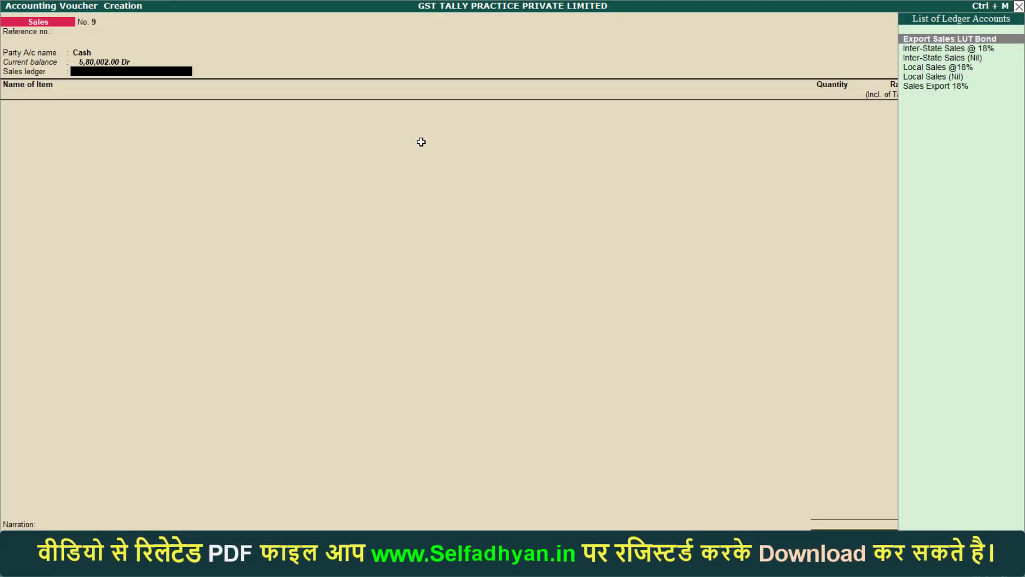
pyautogui.press('Down')
pyautogui.press('Down')
pyautogui.press('Down')
pyautogui.press('Down')
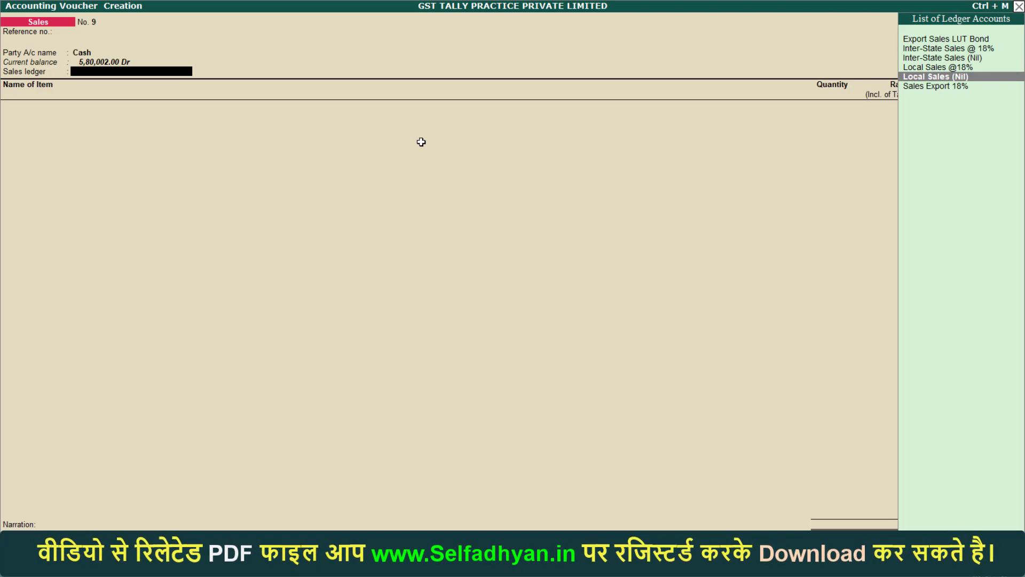
pyautogui.press('Return')
pyautogui.press('Return')
# Add 200 Ltr of Milk at a rate of 35 per Ltr and save the cash sales voucher
pyautogui.write('m')
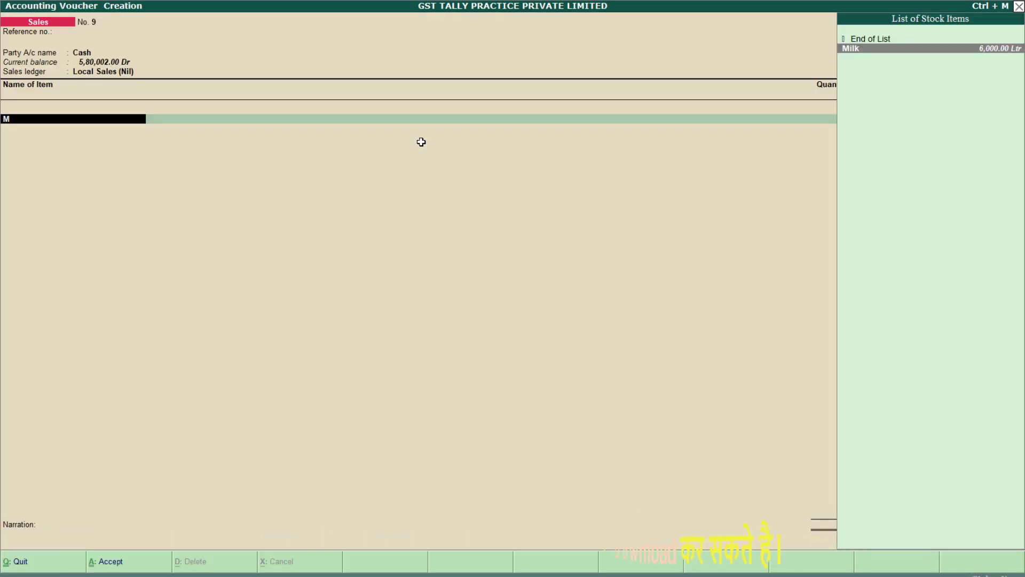
pyautogui.press('Return')
pyautogui.write('200')
pyautogui.press('Return')
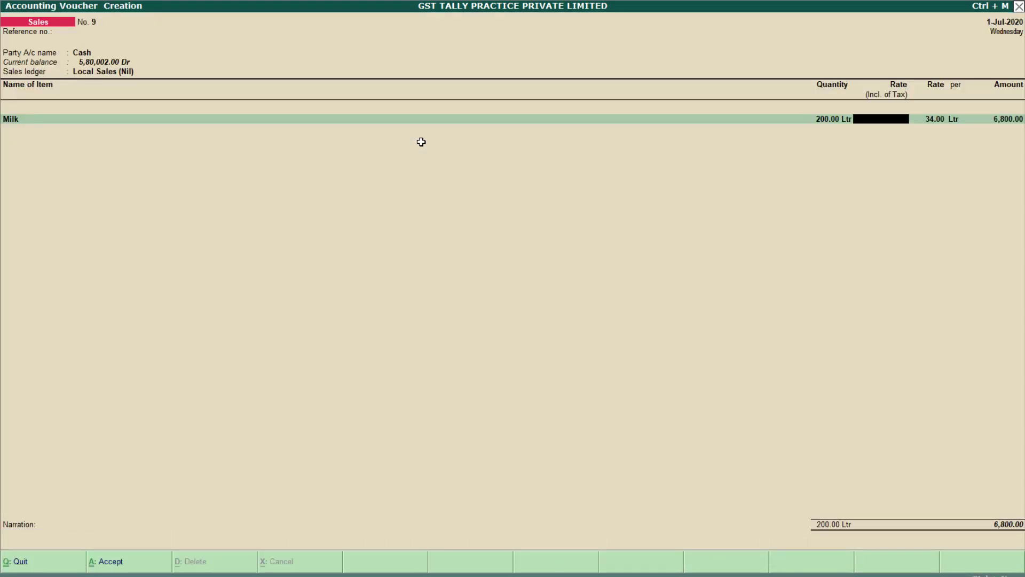
pyautogui.press('Return')
pyautogui.write('35')
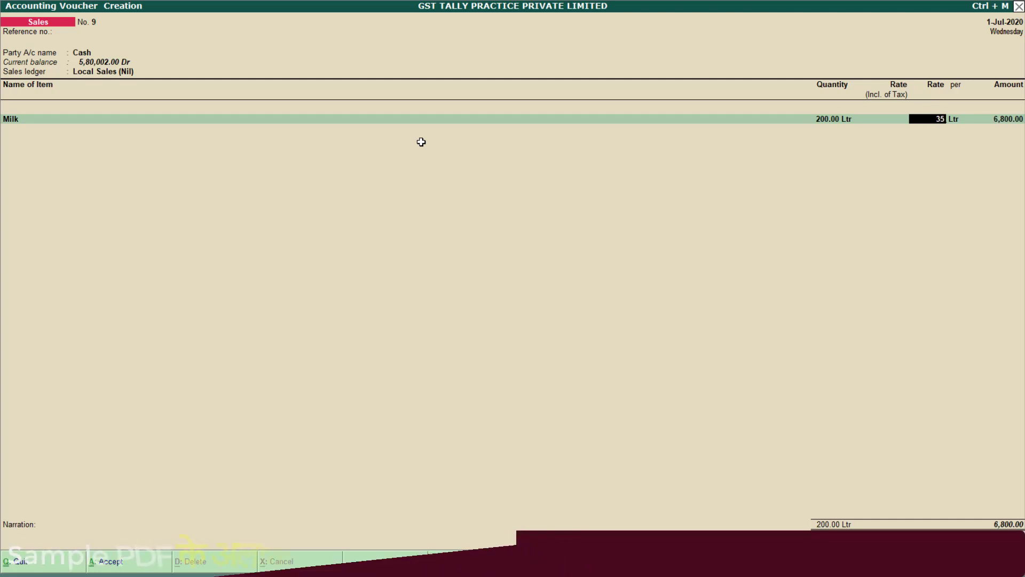
pyautogui.press('Return')
pyautogui.press('Return')
pyautogui.press('Return')
pyautogui.press('Return')
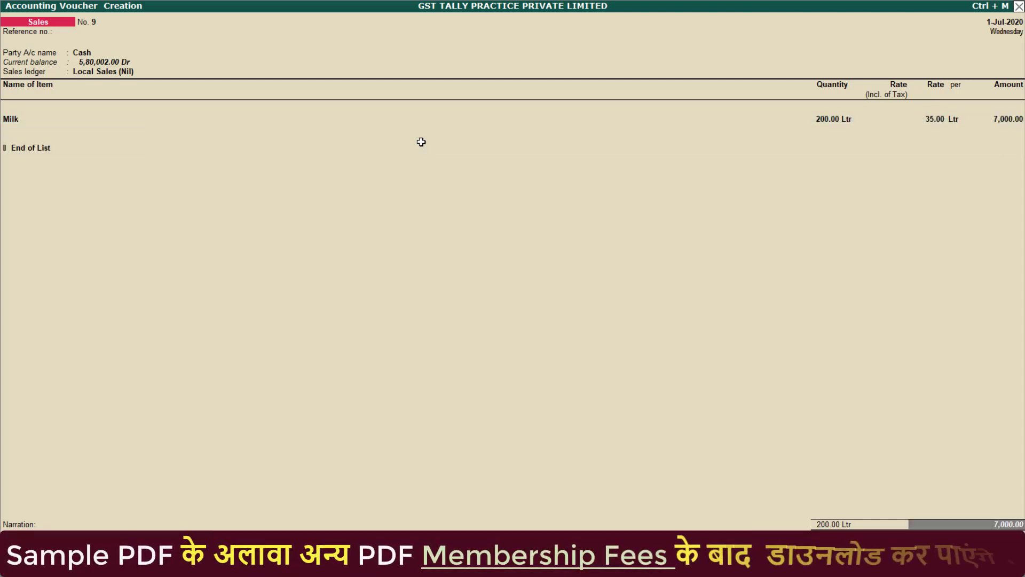
pyautogui.press('Return')
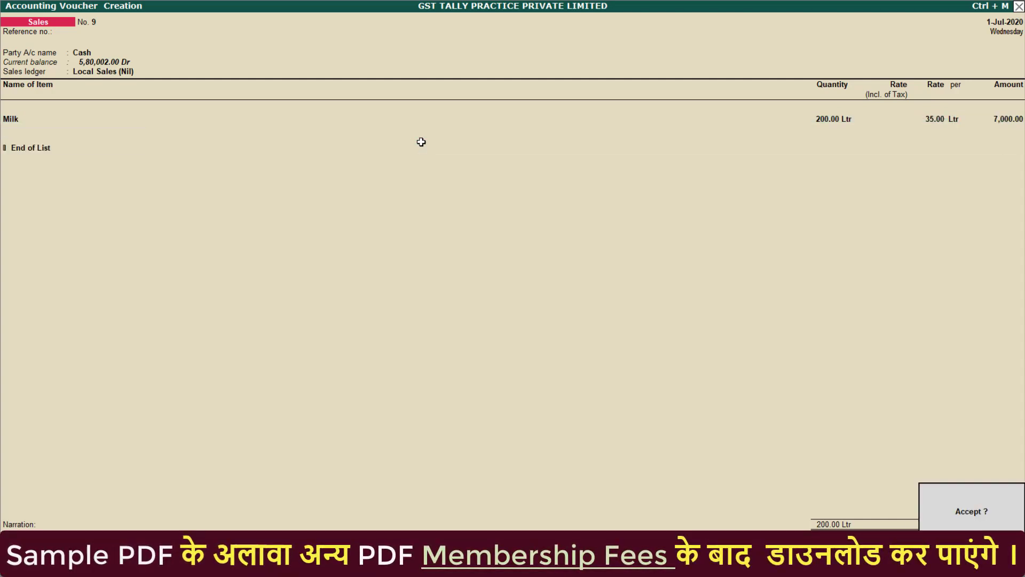
pyautogui.press('Return')
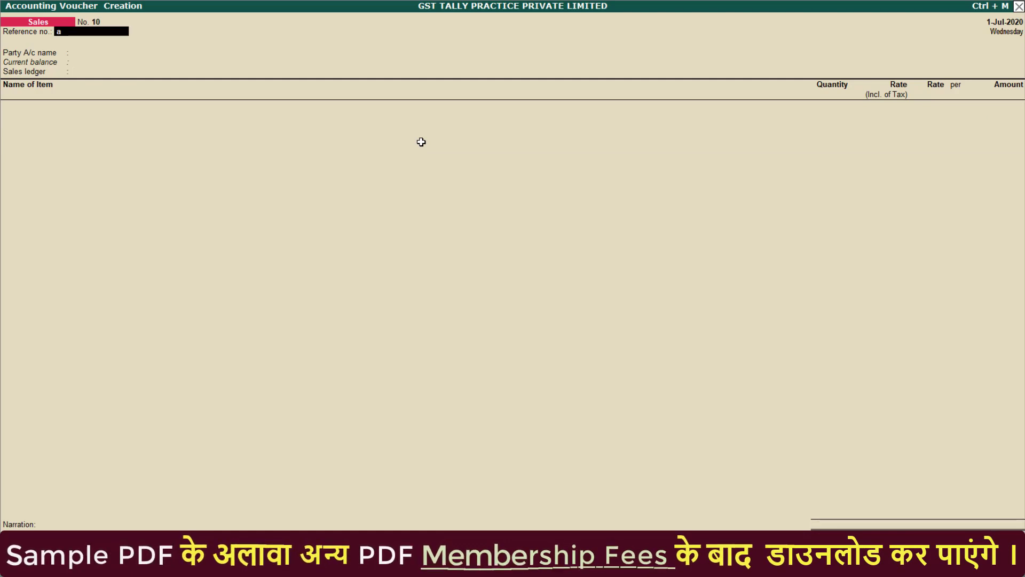
# Enter reference number BOS-3 and set the party account to Aryan Trader
pyautogui.write('a')
pyautogui.press('BackSpace')
pyautogui.write('B')
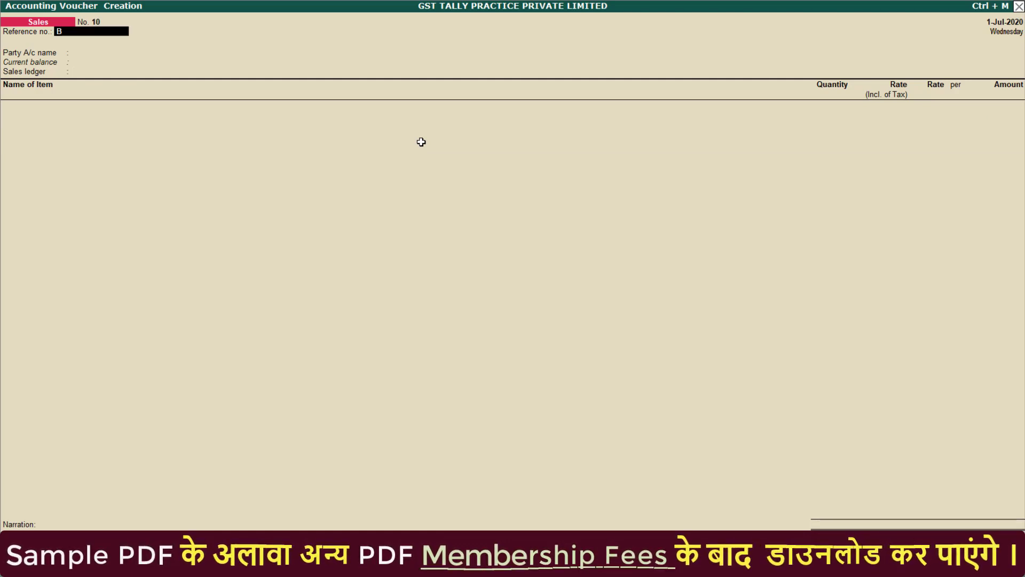
pyautogui.write('OS-3')
pyautogui.press('Return')
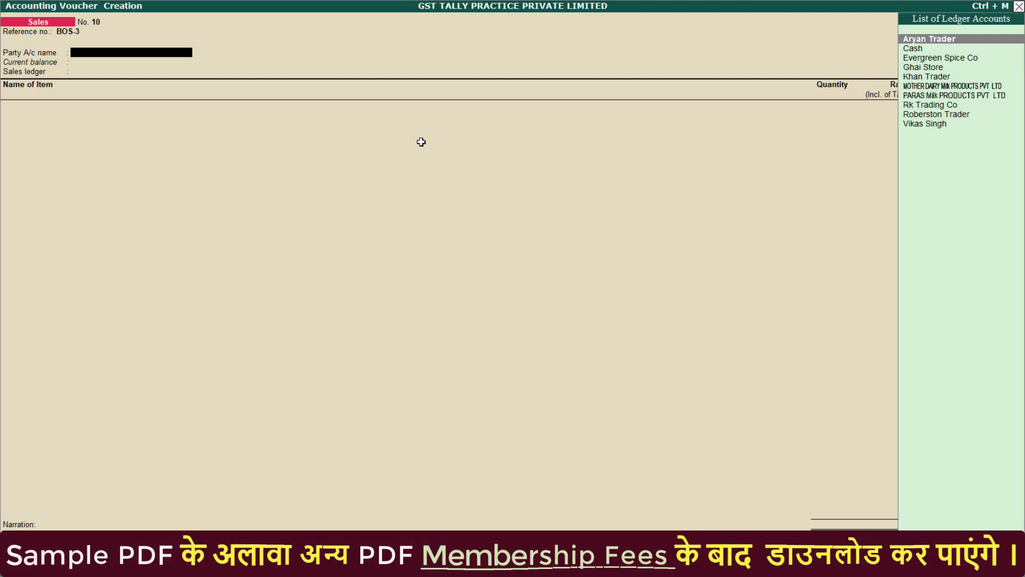
pyautogui.write('Ar')
pyautogui.press('Return')
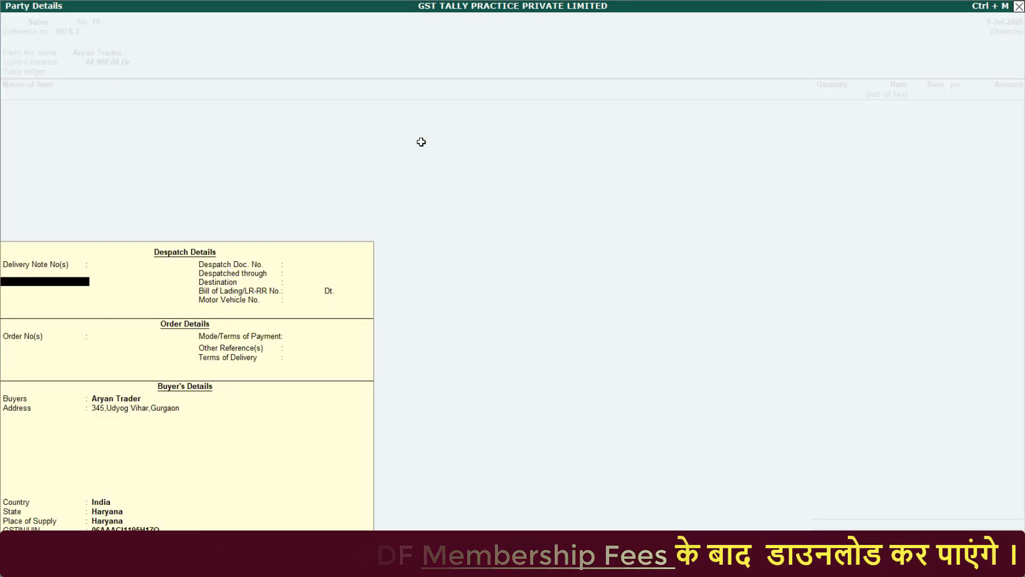
# Leave Aryan Trader's despatch and order details empty and keep the default buyer name, address and country
pyautogui.press('Return')
pyautogui.press('Return')
pyautogui.press('Return')
pyautogui.press('Return')
pyautogui.press('Return')
pyautogui.press('Return')
pyautogui.press('Return')
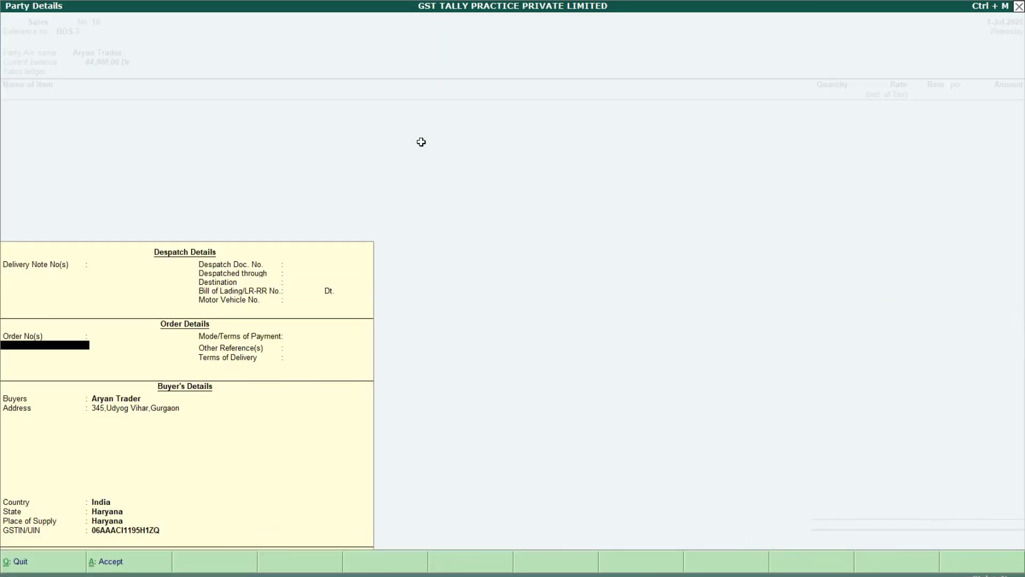
pyautogui.press('Return')
pyautogui.press('Return')
pyautogui.press('Return')
pyautogui.press('Return')
pyautogui.press('Return')
pyautogui.press('Return')
pyautogui.press('Return')
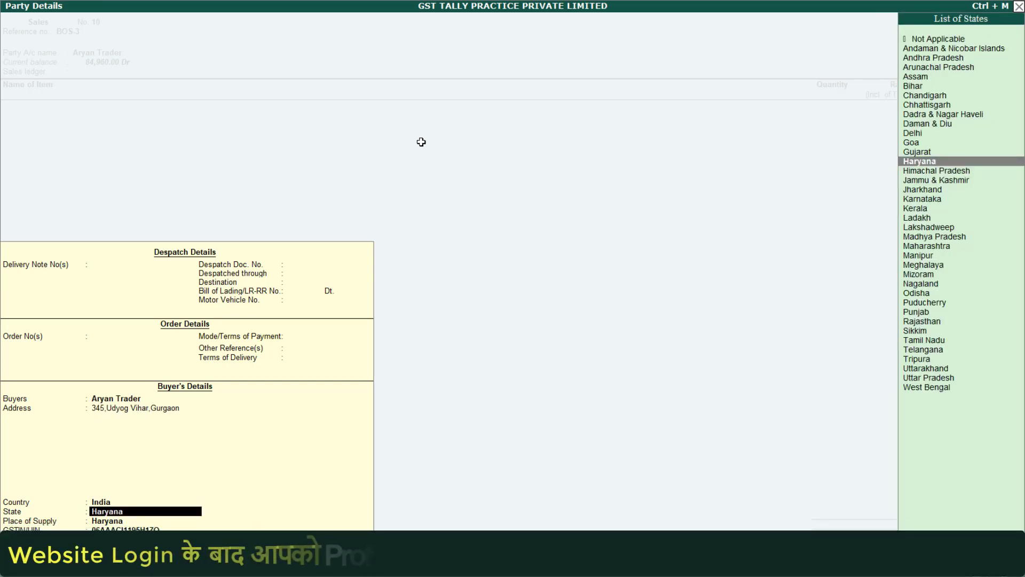
# Set the buyer's state to Delhi and the place of supply to Haryana, completing the party details
pyautogui.write('De')
pyautogui.press('Return')
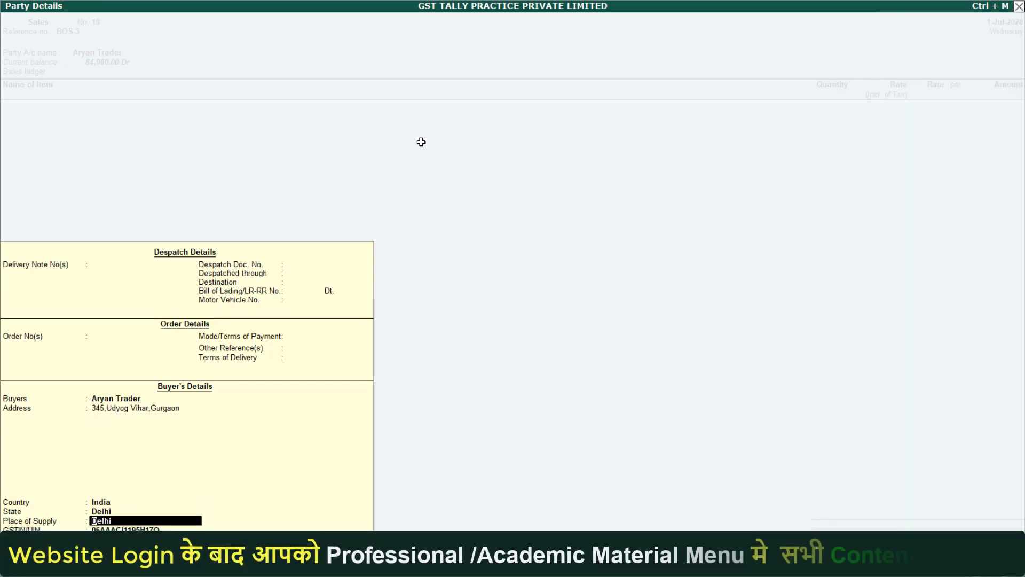
pyautogui.write('Har')
pyautogui.press('Return')
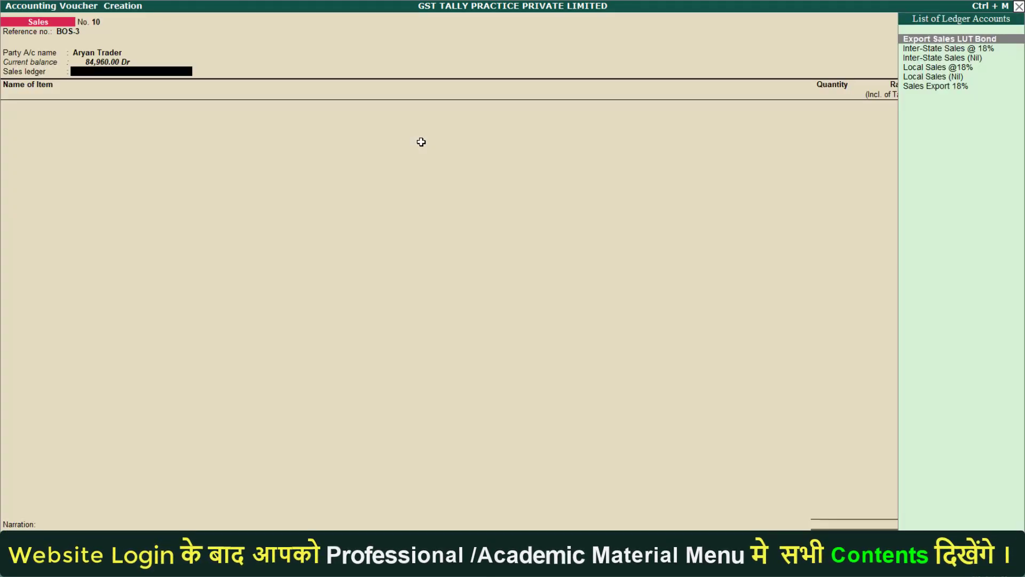
# Set the sales ledger of the Aryan Trader voucher to Inter-State Sales (Nil) with the default tax classification
pyautogui.press('Down')
pyautogui.press('Down')
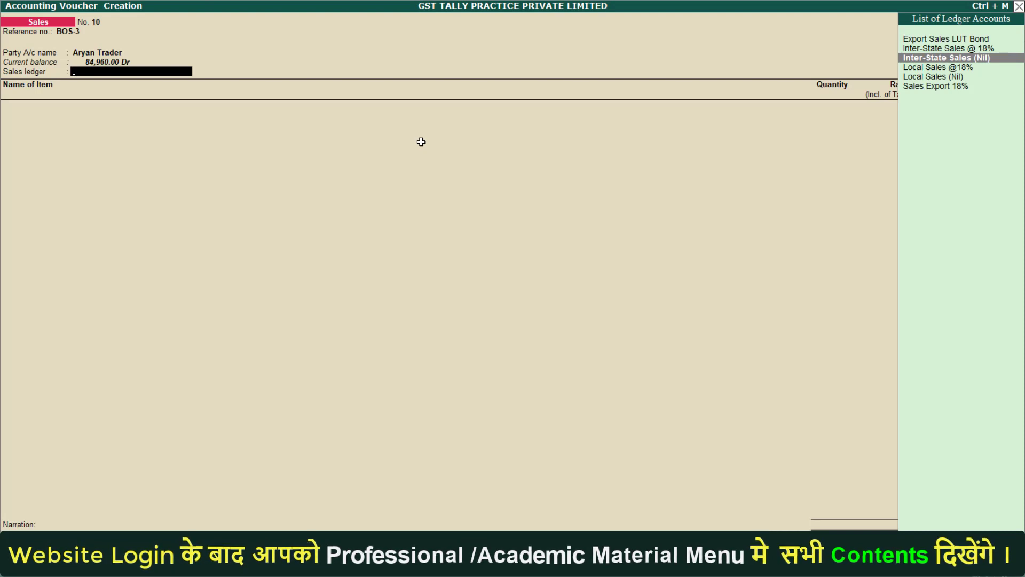
pyautogui.press('Return')
pyautogui.press('Return')
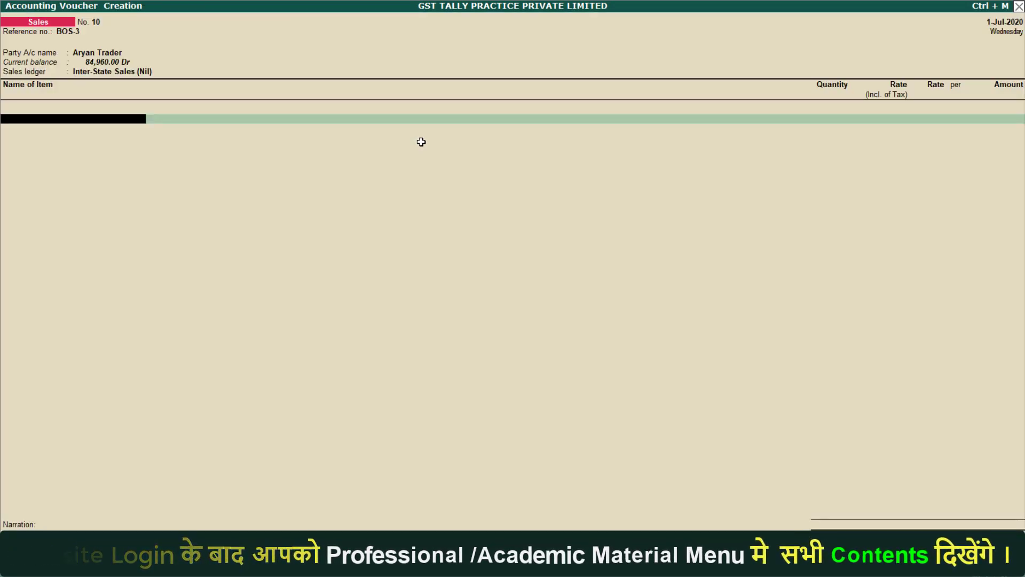
# Add 150 Ltr of Milk at a rate of 40 per Ltr and save the Aryan Trader voucher
pyautogui.write('Mi')
pyautogui.press('Return')
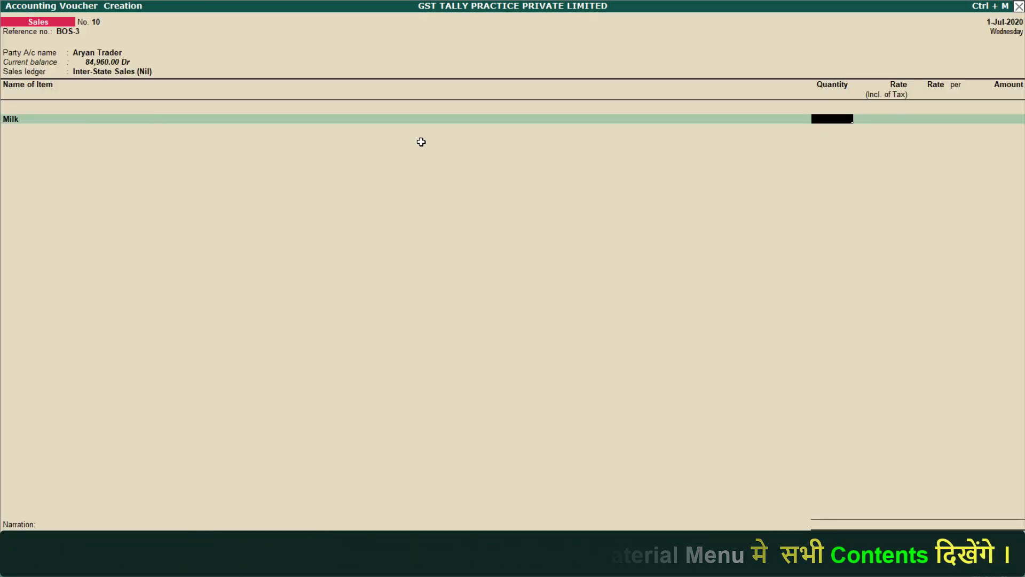
pyautogui.write('150')
pyautogui.press('Return')
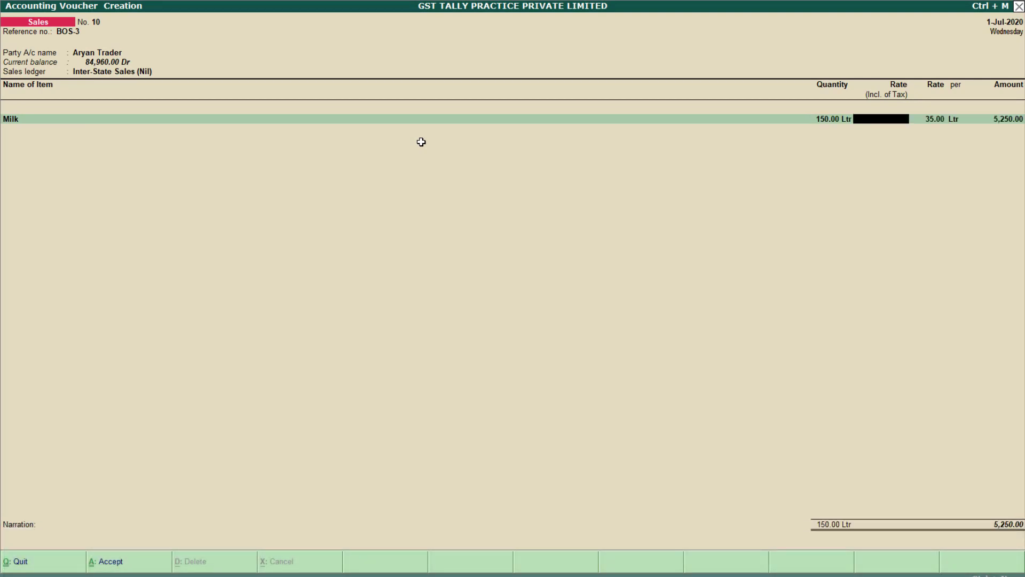
pyautogui.press('Return')
pyautogui.write('40')
pyautogui.press('Return')
pyautogui.press('Return')
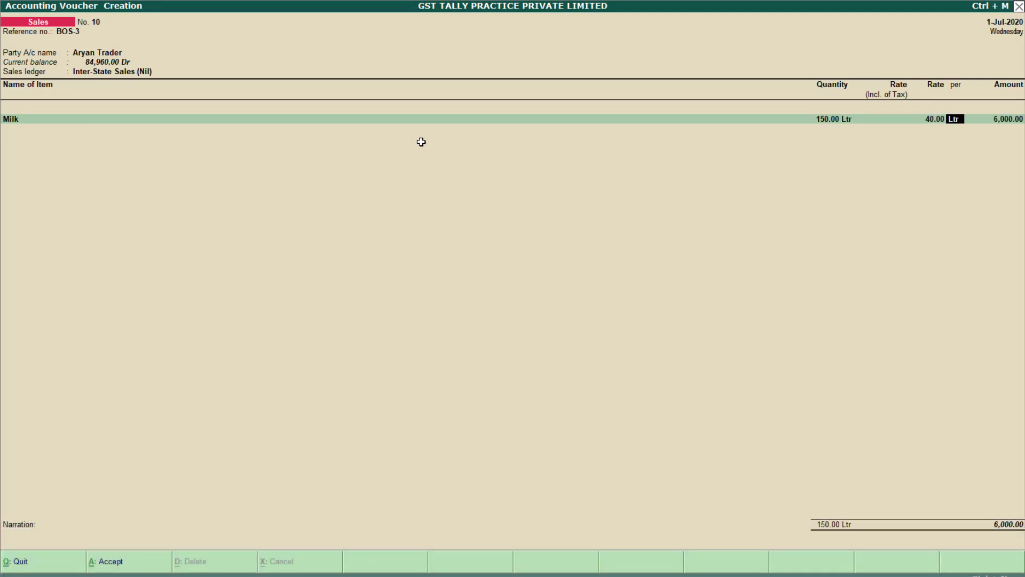
pyautogui.press('Return')
pyautogui.press('Return')
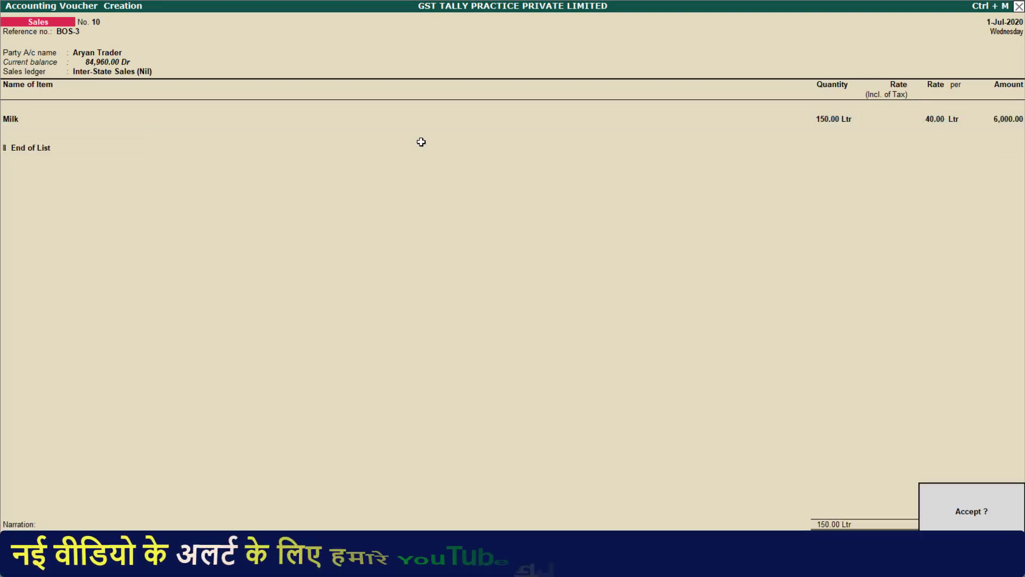
pyautogui.press('Return')
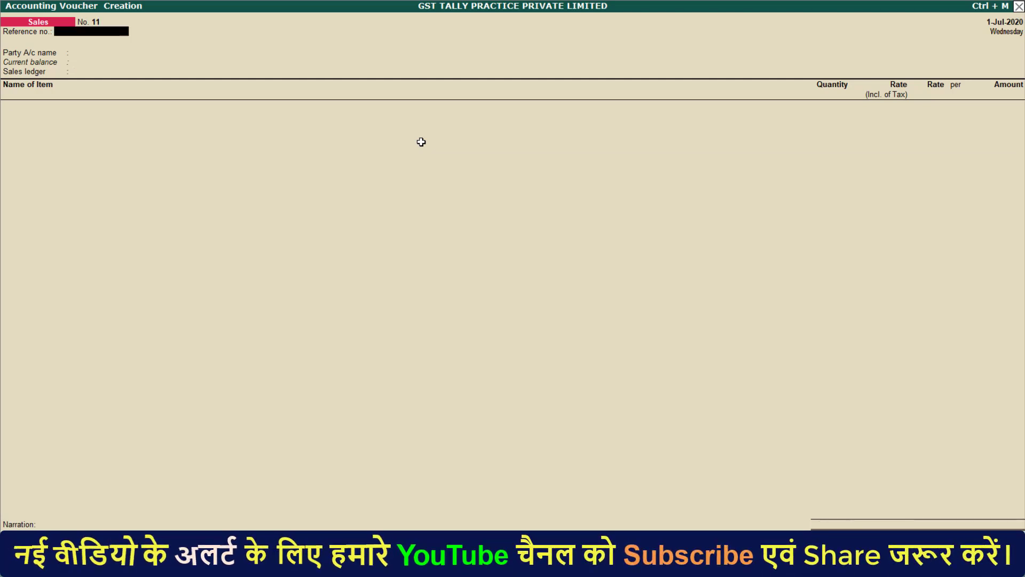
# Leave sales voucher entry and open the GSTR-1 return from the statutory GST reports
pyautogui.press('Escape')
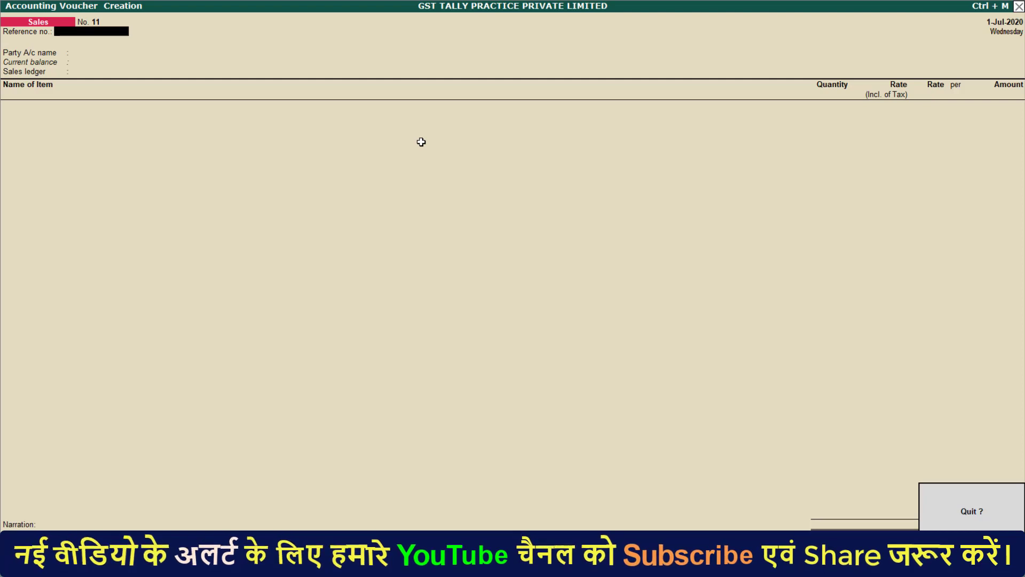
pyautogui.press('Return')
pyautogui.press('d')
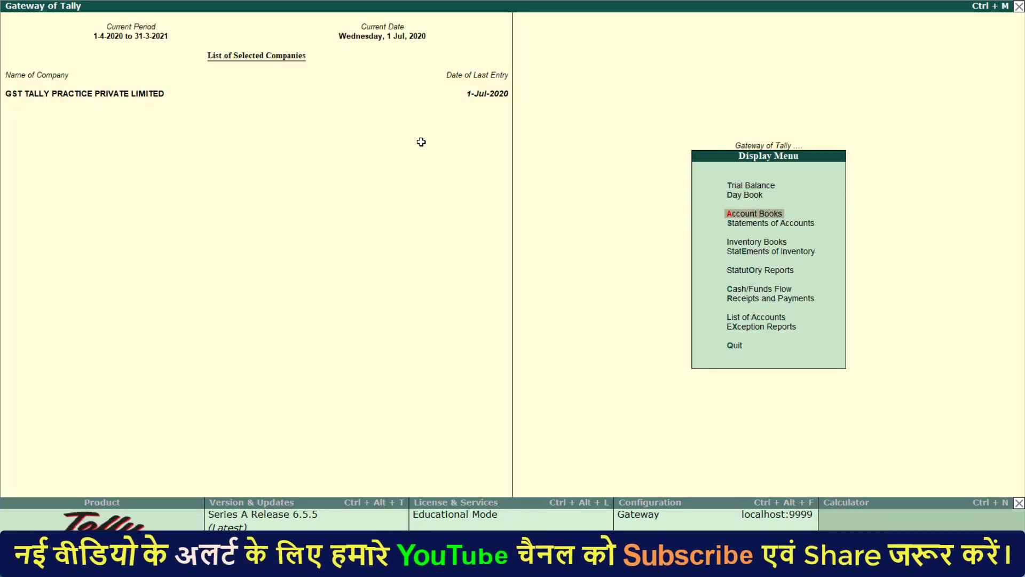
pyautogui.press('Down')
pyautogui.press('Down')
pyautogui.press('Down')
pyautogui.press('o')
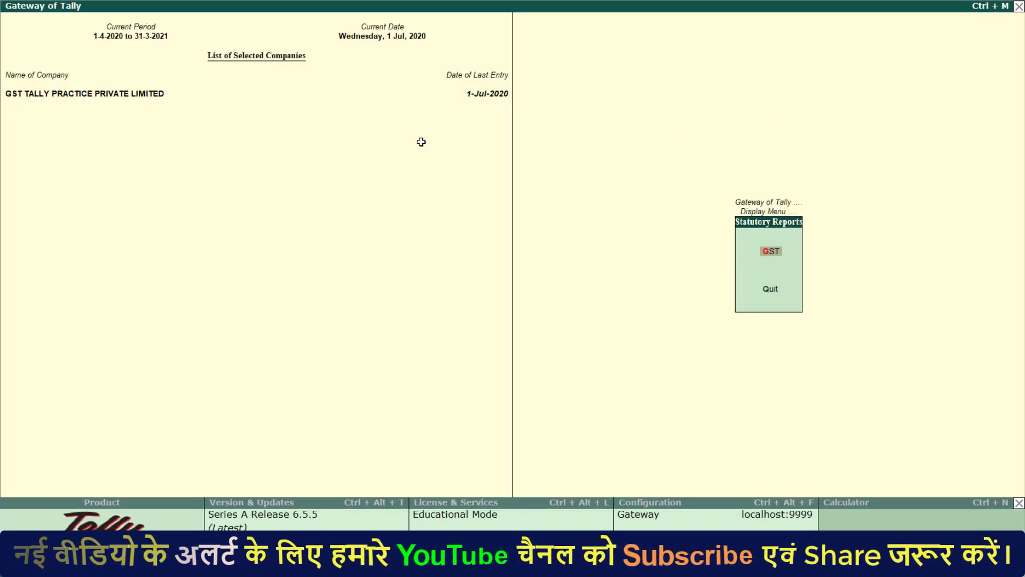
pyautogui.press('g')
pyautogui.press('Down')
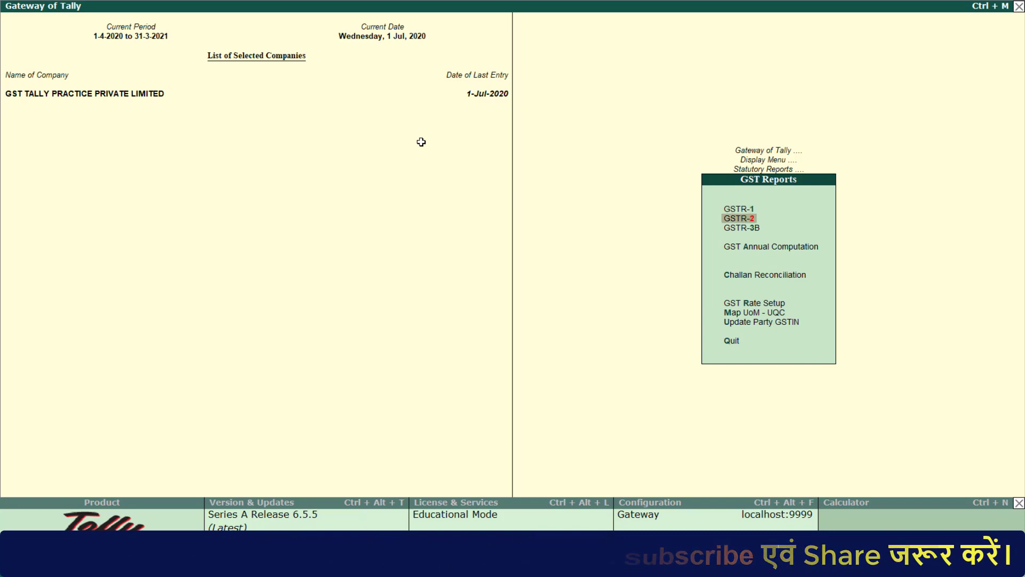
pyautogui.press('Up')
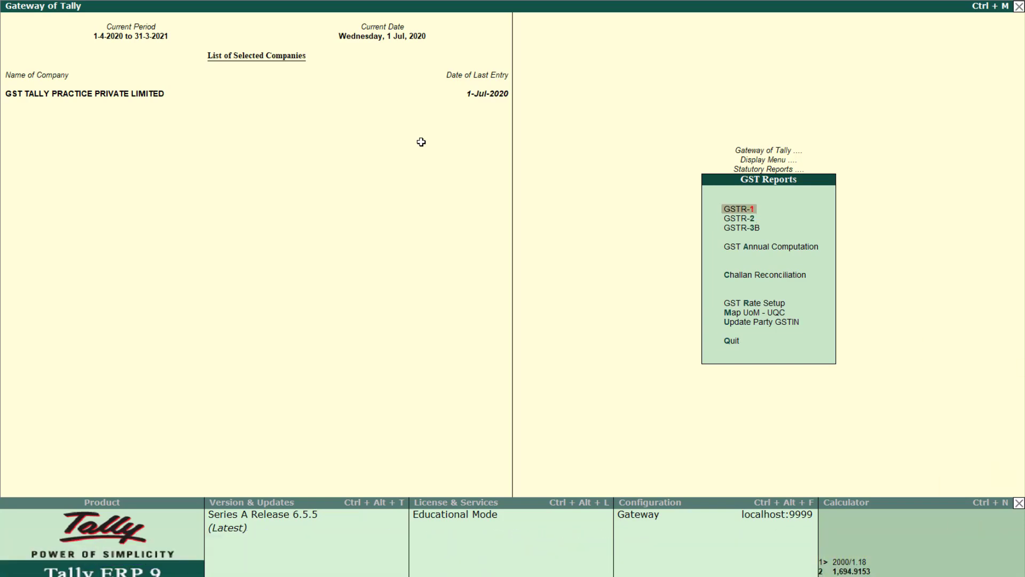
pyautogui.press('Return')
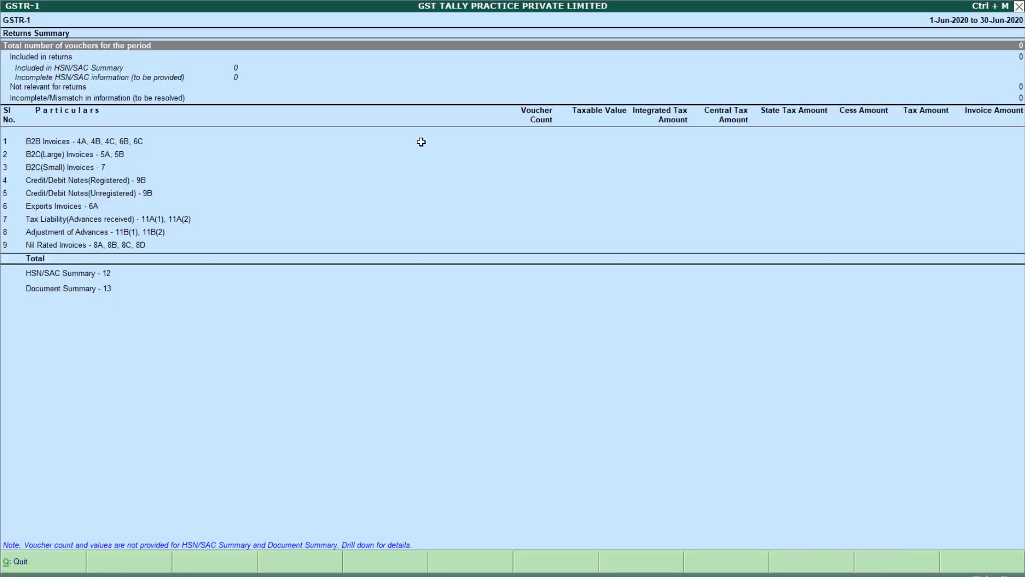
# Set the GSTR-1 report period from 1-Apr-2020 to 1-Jul-2020
pyautogui.hotkey('alt', 'F2')
pyautogui.write('1-4')
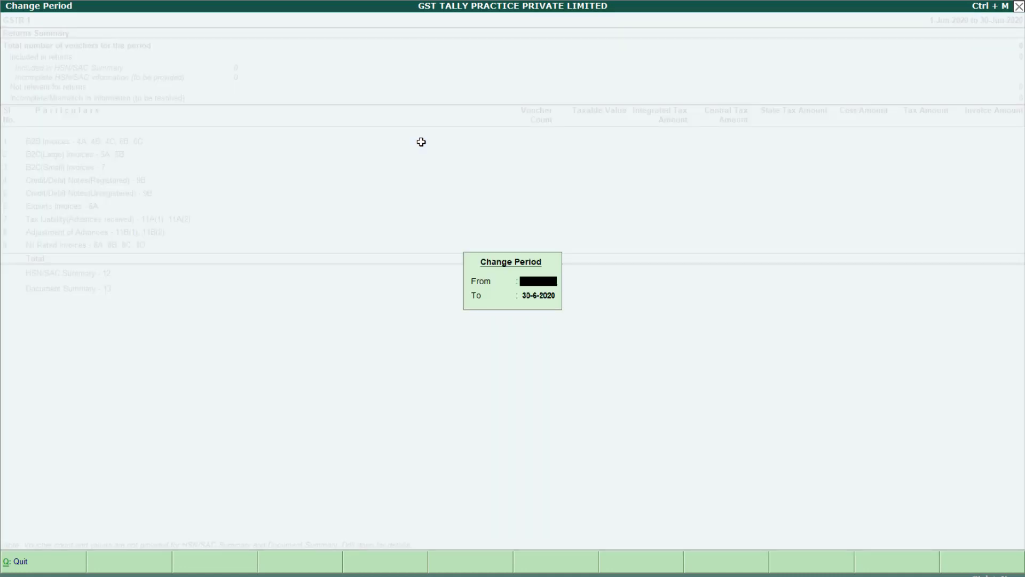
pyautogui.press('Return')
pyautogui.write('1-7')
pyautogui.press('Return')
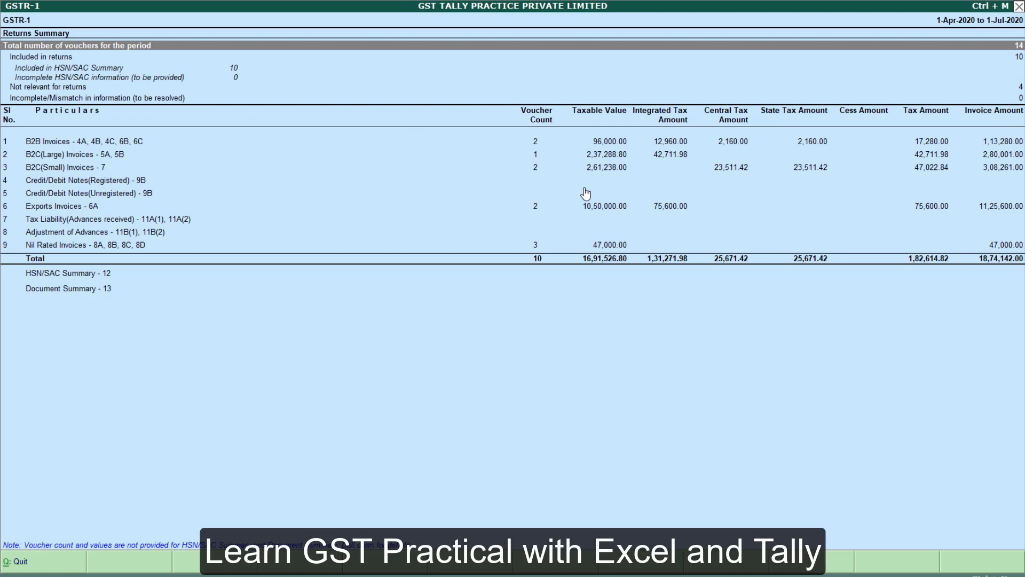
# Examine the B2B, B2C(Large) and B2C(Small) invoice rows in the GSTR-1 returns summary
pyautogui.press('Down')
pyautogui.press('Down')
pyautogui.press('Down')
pyautogui.press('Down')
pyautogui.press('Down')
pyautogui.press('Down')
pyautogui.press('Down')
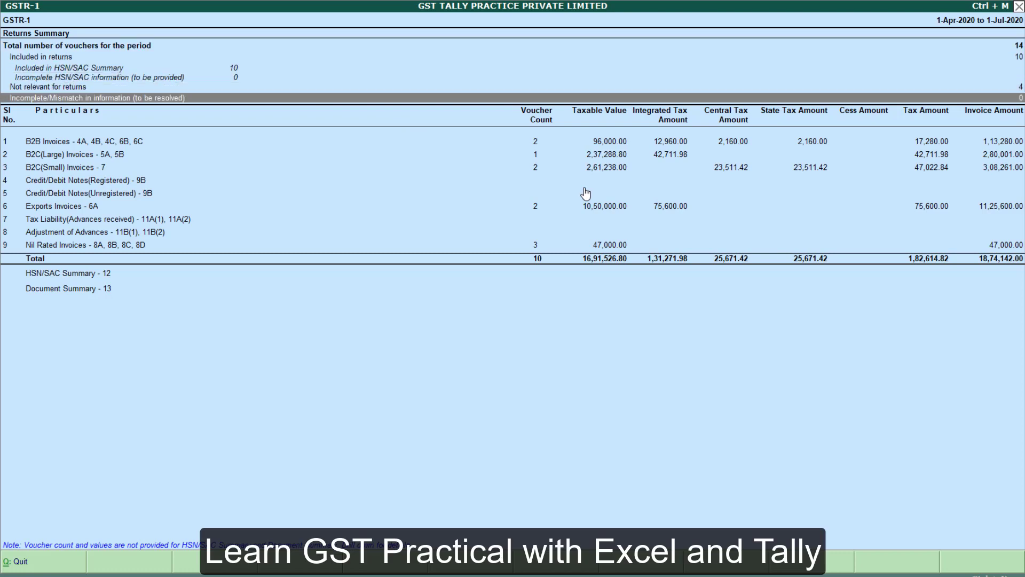
pyautogui.press('Up')
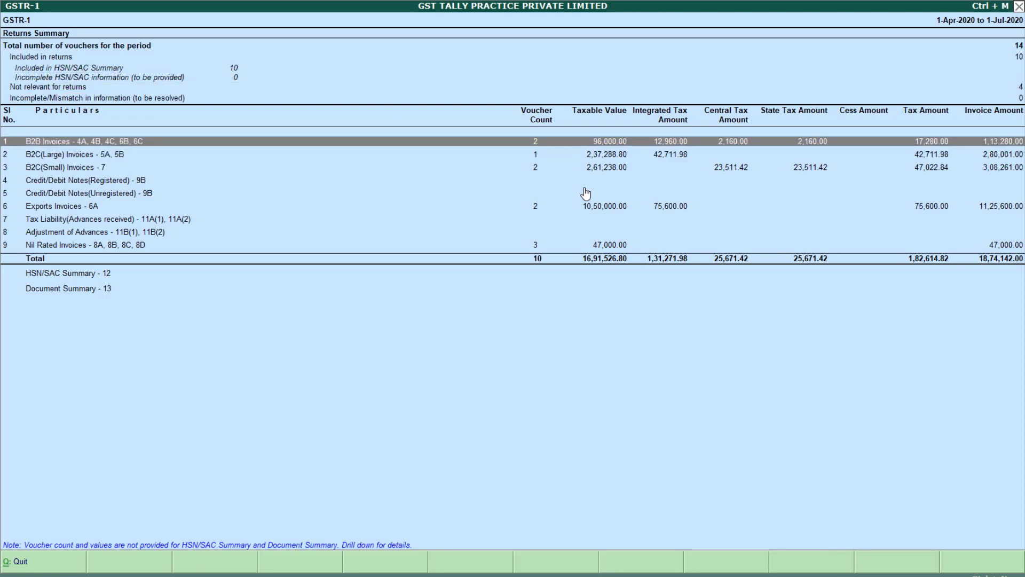
pyautogui.press('Down')
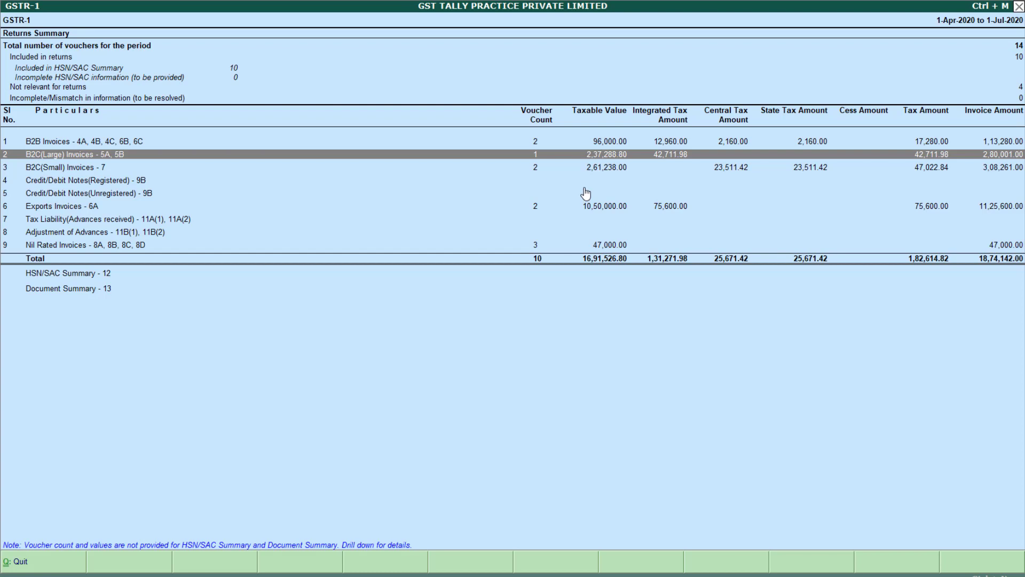
pyautogui.press('Down')
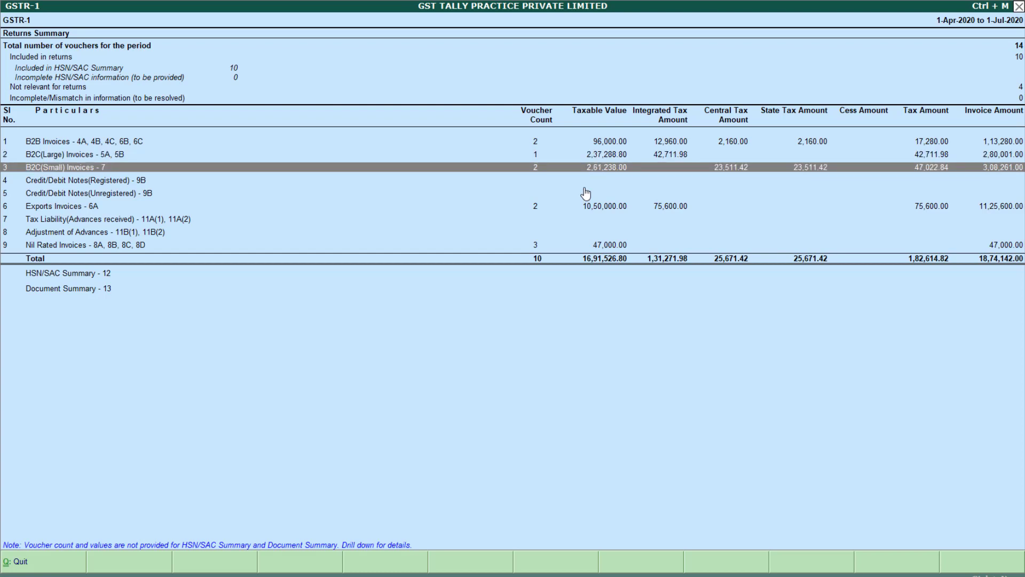
# Inspect the vouchers listed under Exports Invoices - 6A and return to the GSTR-1 summary
pyautogui.press('Down')
pyautogui.press('Down')
pyautogui.press('Down')
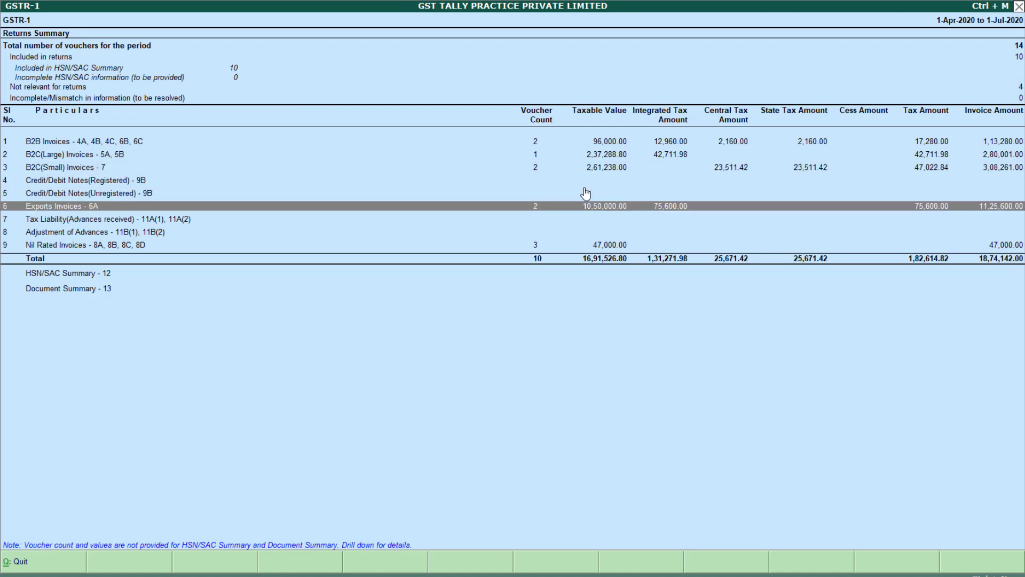
pyautogui.press('Return')
pyautogui.press('Down')
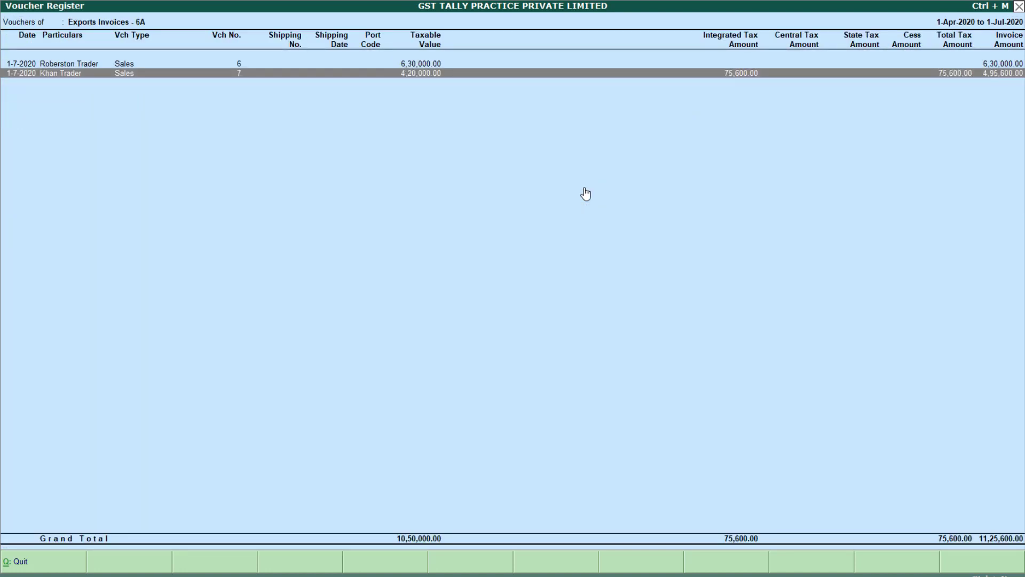
pyautogui.press('Up')
pyautogui.press('Down')
pyautogui.press('Escape')
# Inspect the inter-state and intra-state supplies under Nil Rated Invoices - 8A, 8B, 8C, 8D and return to the summary
pyautogui.press('Down')
pyautogui.press('Down')
pyautogui.press('Down')
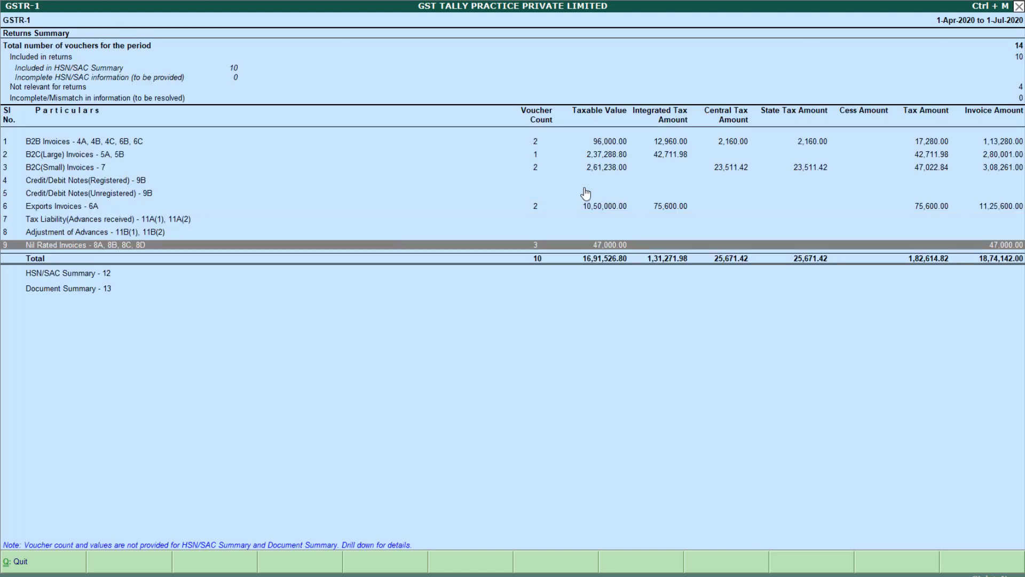
pyautogui.press('Return')
pyautogui.press('Down')
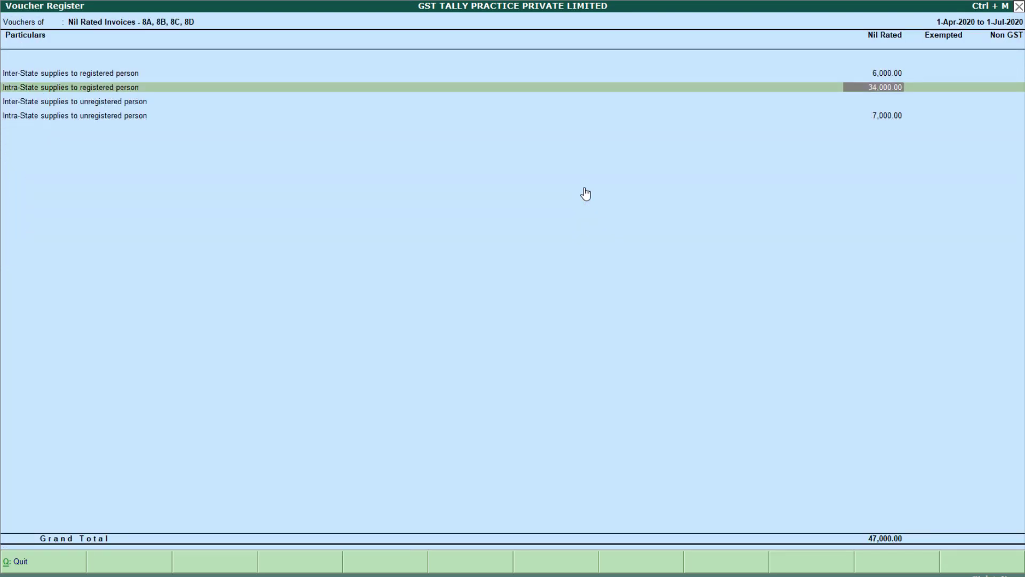
pyautogui.press('Up')
pyautogui.press('Return')
pyautogui.press('Escape')
pyautogui.press('Down')
pyautogui.press('Down')
pyautogui.press('Escape')
# Go back up through the GSTR-1 summary rows above Nil Rated Invoices to recheck the categories
pyautogui.press('Up')
pyautogui.press('Up')
pyautogui.press('Up')
pyautogui.press('Up')
pyautogui.press('Up')
pyautogui.press('Up')
pyautogui.press('Up')
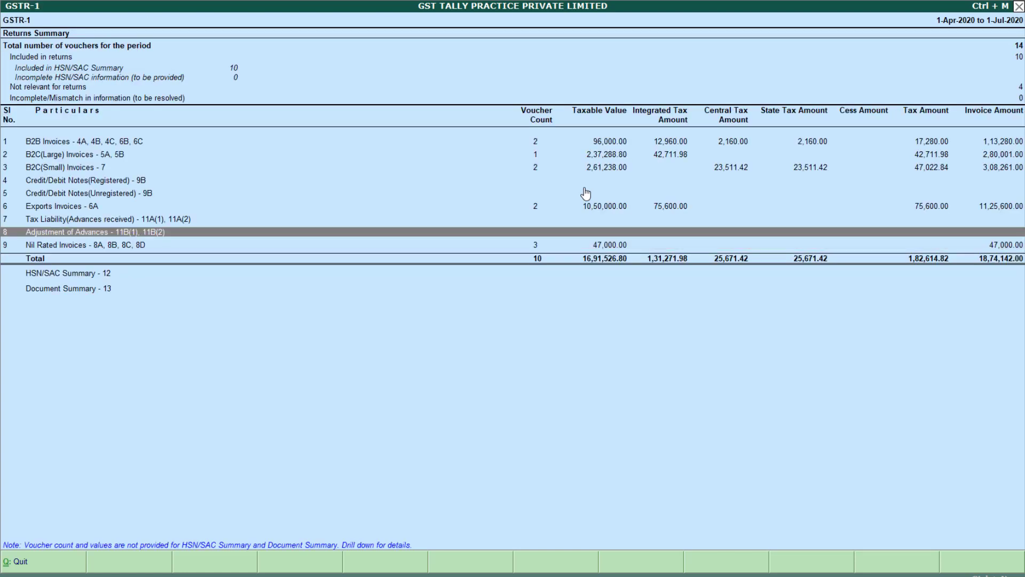